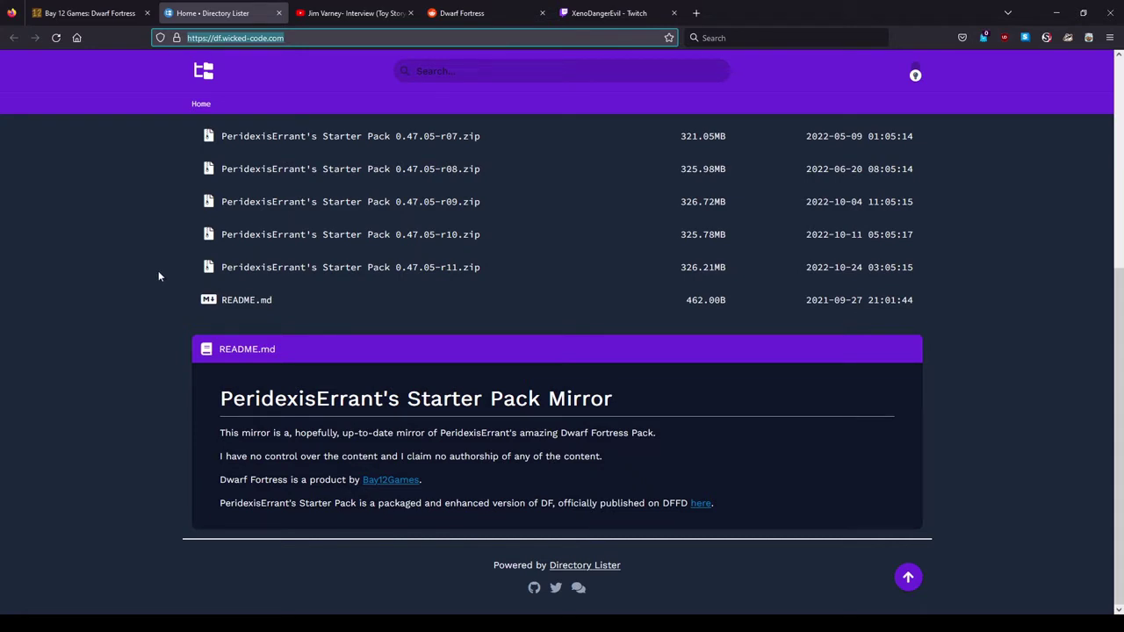
Download "PeridexisErrant's Starter Pack 0.47.05-r11.zip" from the mirror's file list.
{"action": "left_click", "coordinate": [82, 376]}
{"action": "scroll", "coordinate": [82, 376], "scroll_direction": "up", "scroll_amount": 5}
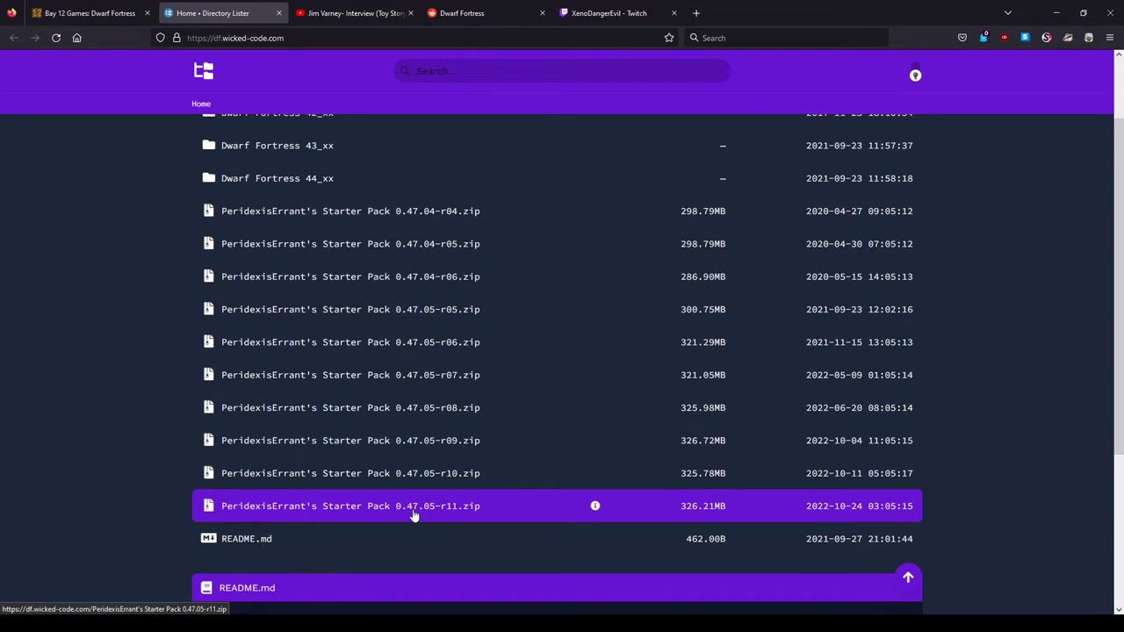
{"action": "left_click", "coordinate": [338, 513]}
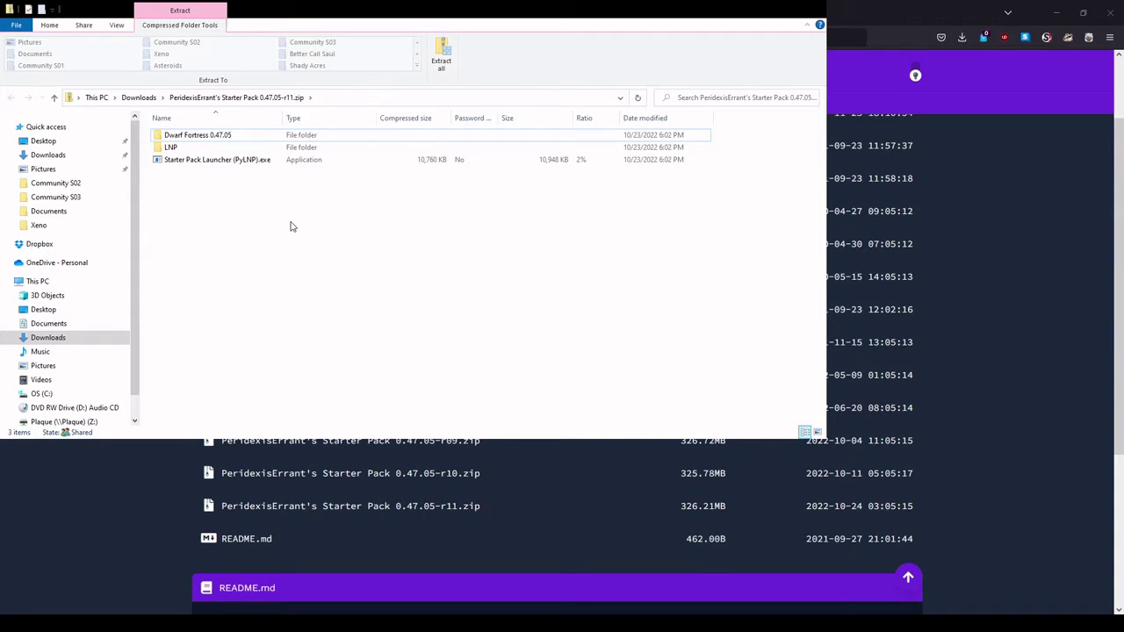
Copy everything in the starter pack archive into a new Desktop folder named "LNP RC11".
{"action": "left_click_drag", "start_coordinate": [290, 213], "coordinate": [203, 126]}
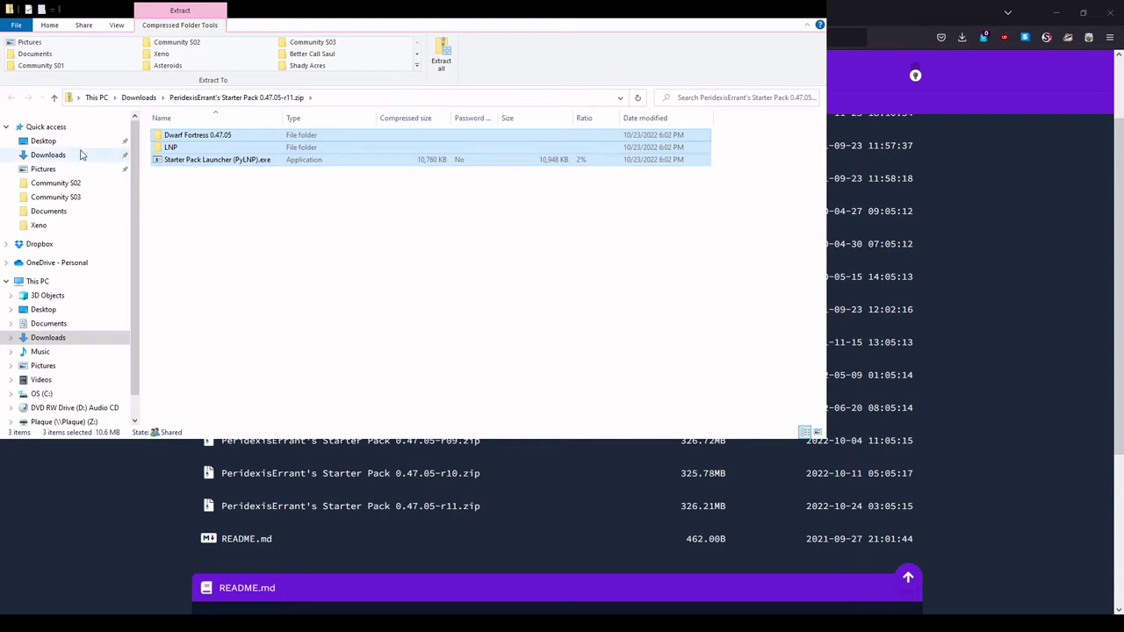
{"action": "left_click", "coordinate": [53, 142]}
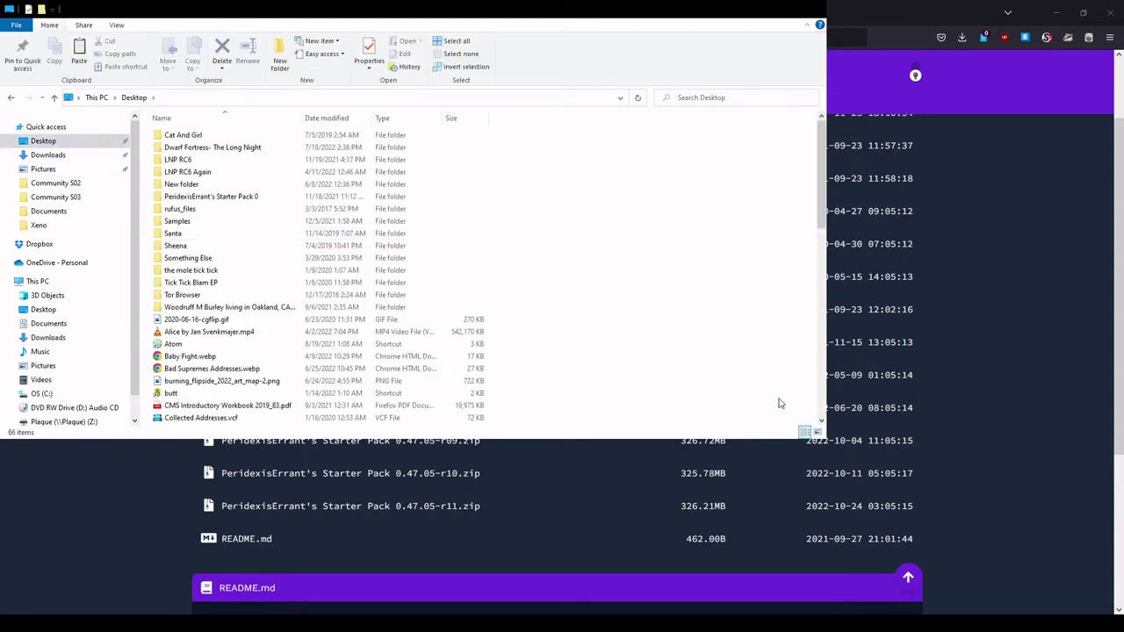
{"action": "key", "text": "ctrl+shift+n"}
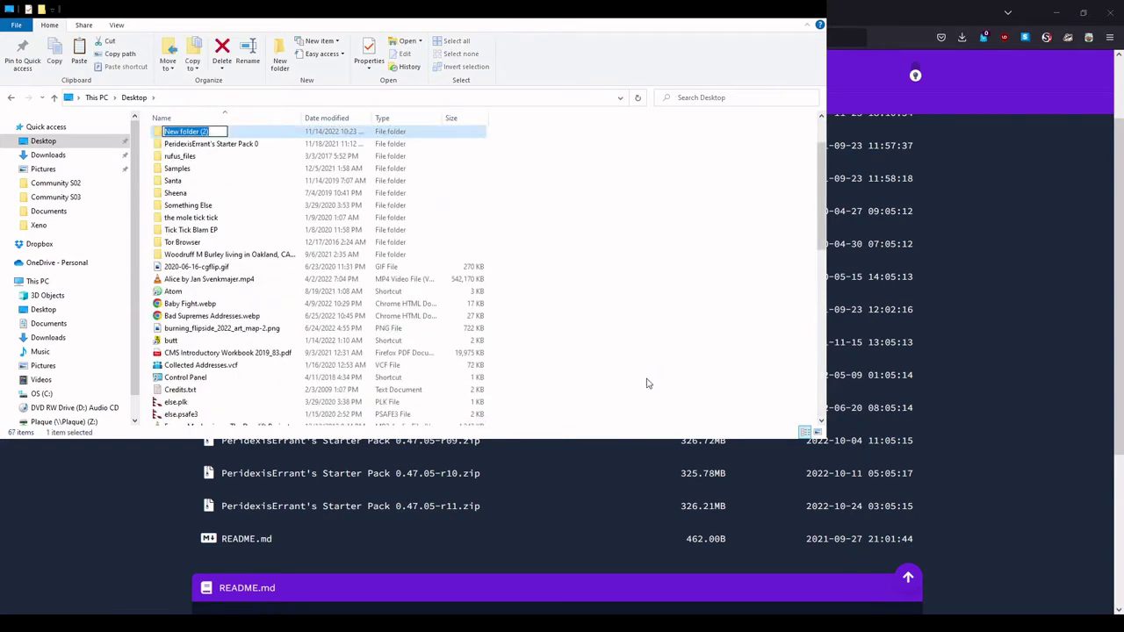
{"action": "type", "text": "LNP"}
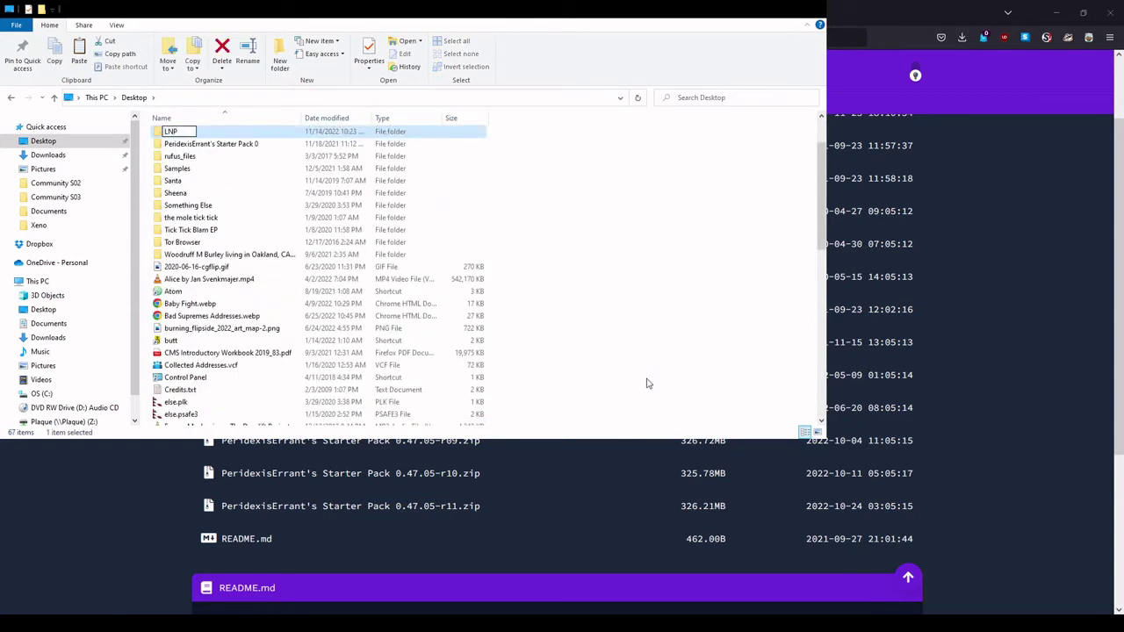
{"action": "type", "text": " RC11"}
{"action": "key", "text": "Return"}
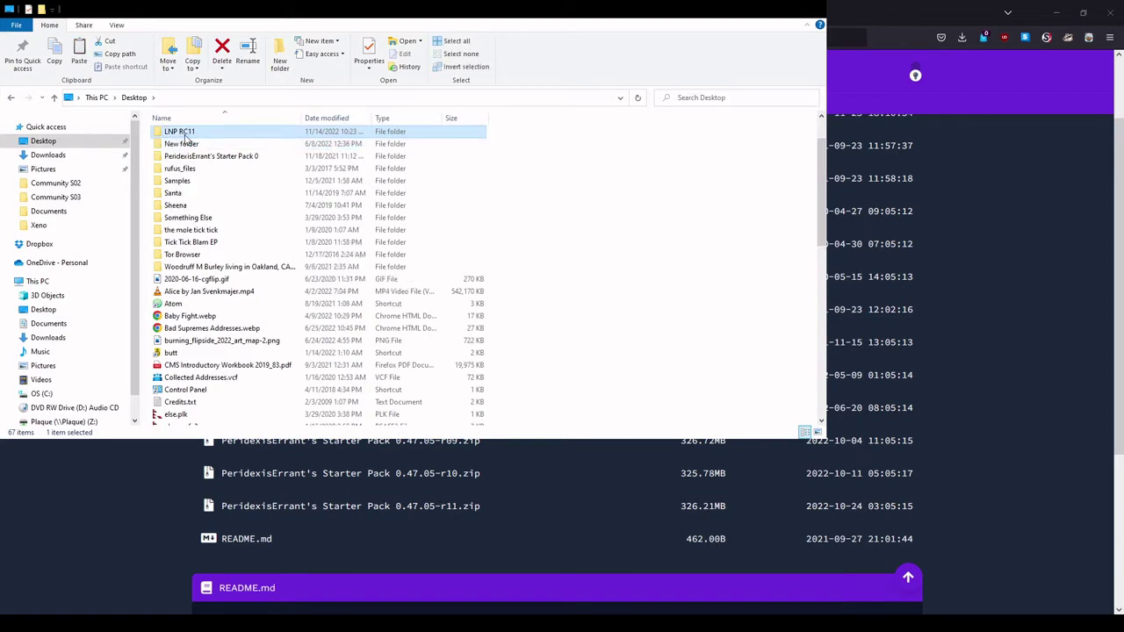
{"action": "double_click", "coordinate": [184, 131]}
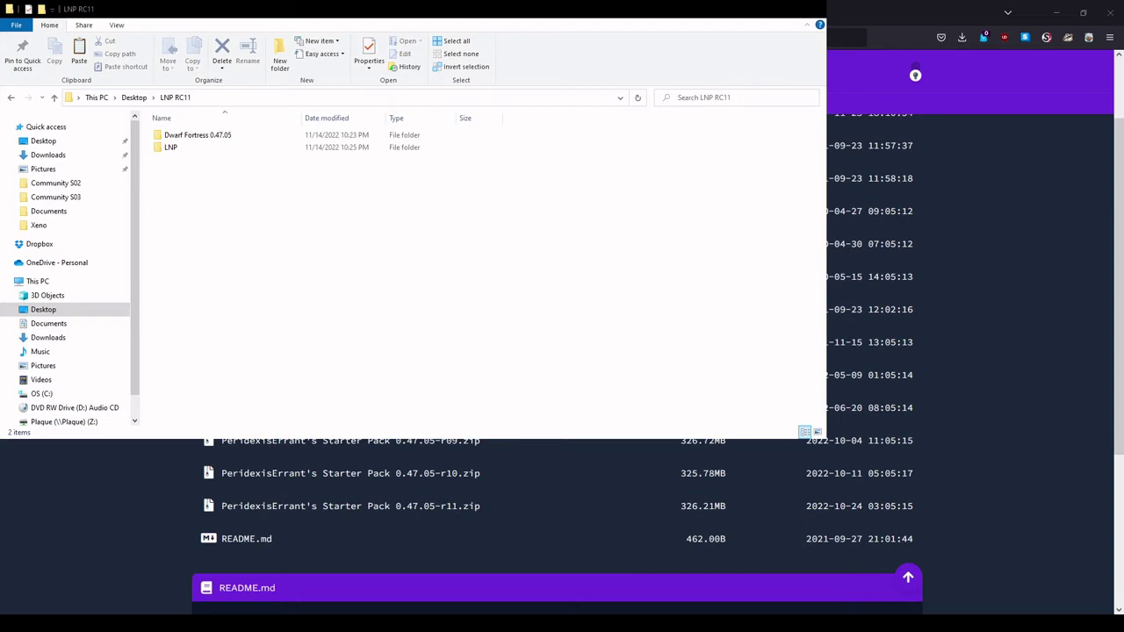
Switch to the browser and look through the Dwarf Fortress page and development log on the Bay 12 Games site.
{"action": "key", "text": "alt+Tab"}
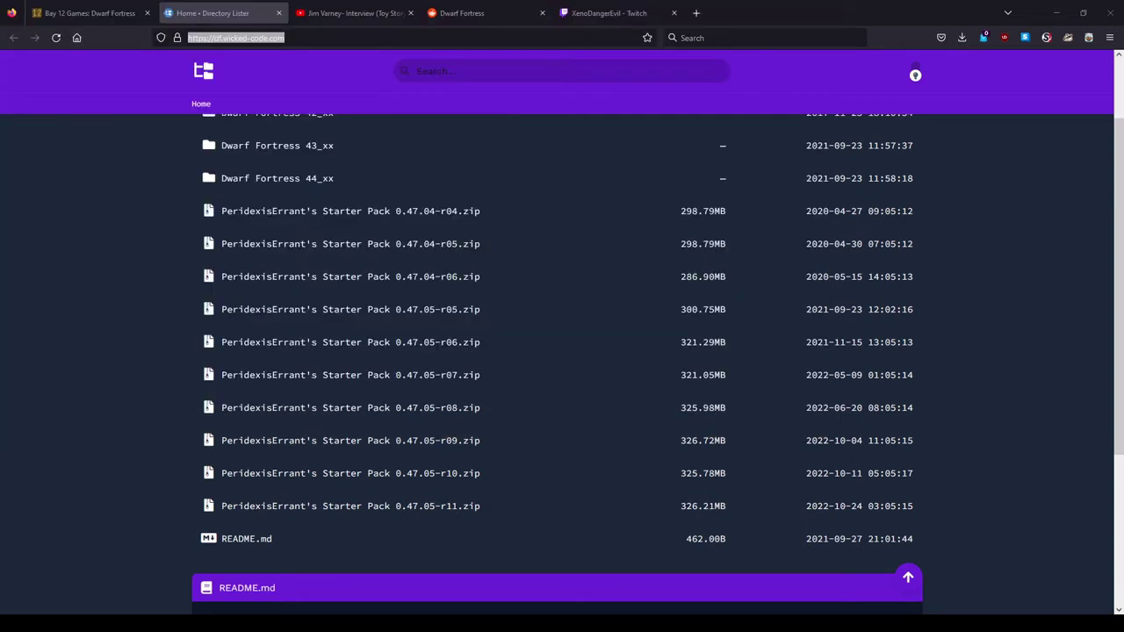
{"action": "left_click", "coordinate": [123, 350]}
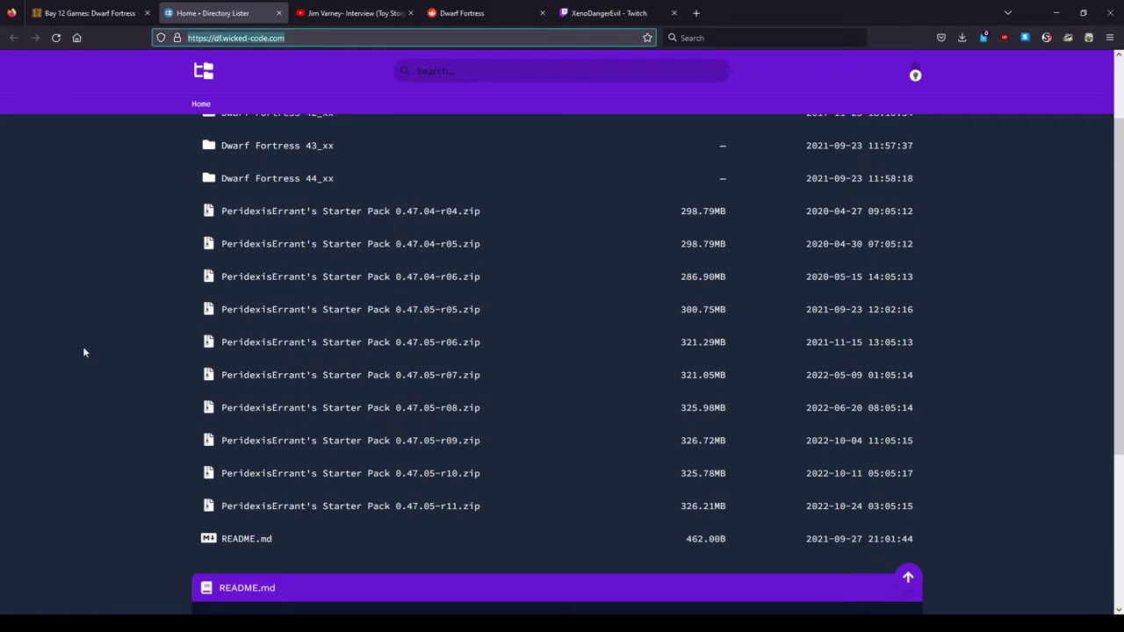
{"action": "left_click", "coordinate": [79, 14]}
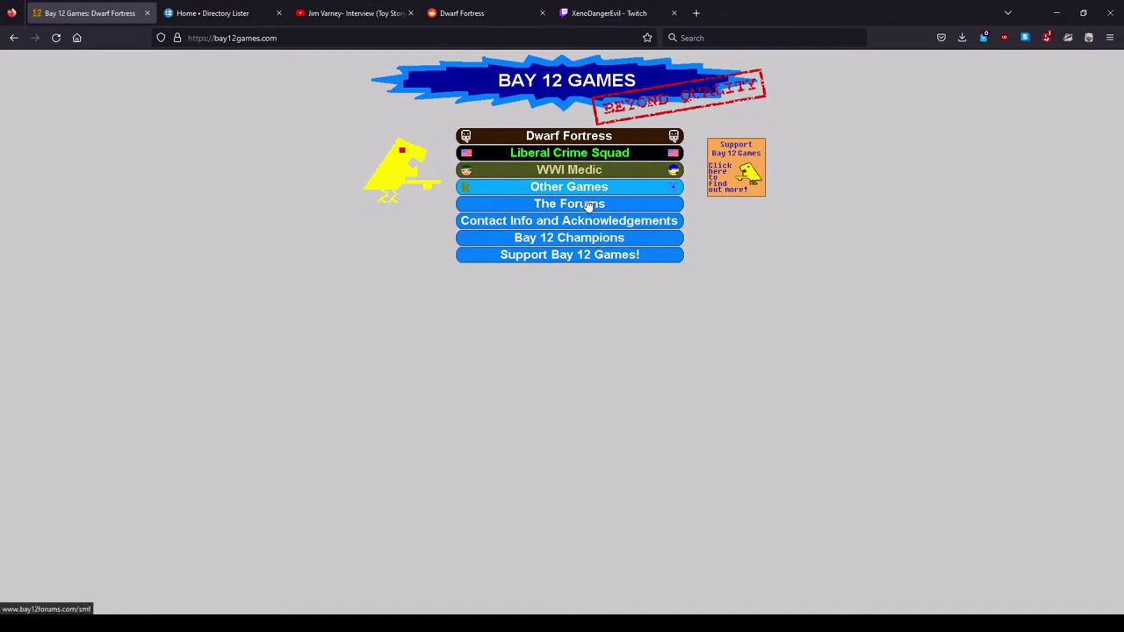
{"action": "left_click", "coordinate": [567, 138]}
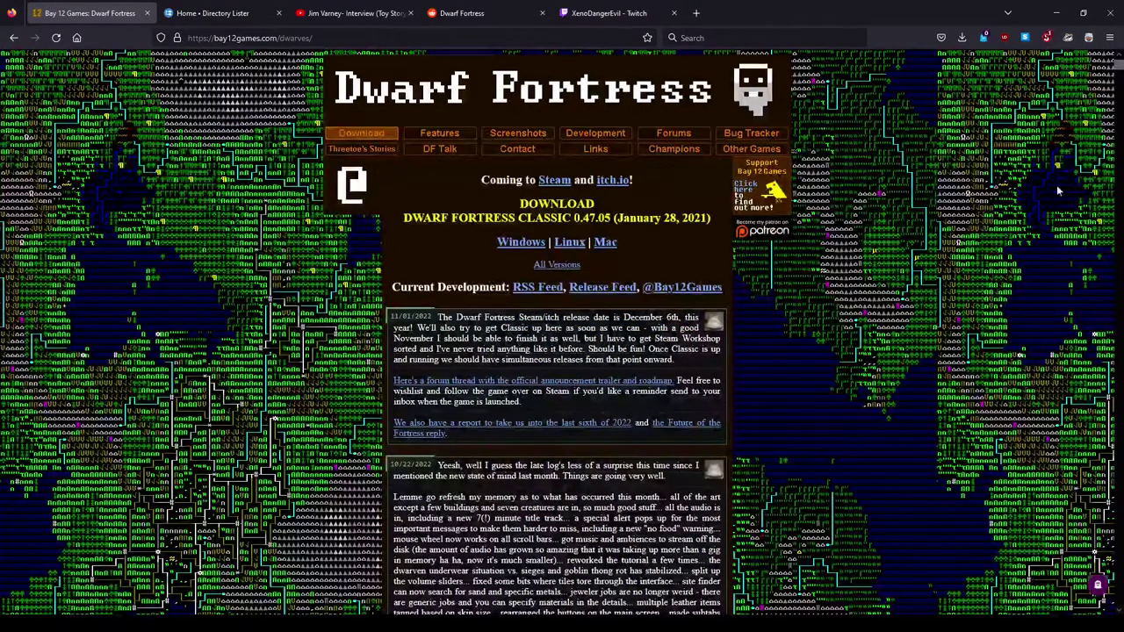
{"action": "scroll", "coordinate": [249, 415], "scroll_direction": "down", "scroll_amount": 3}
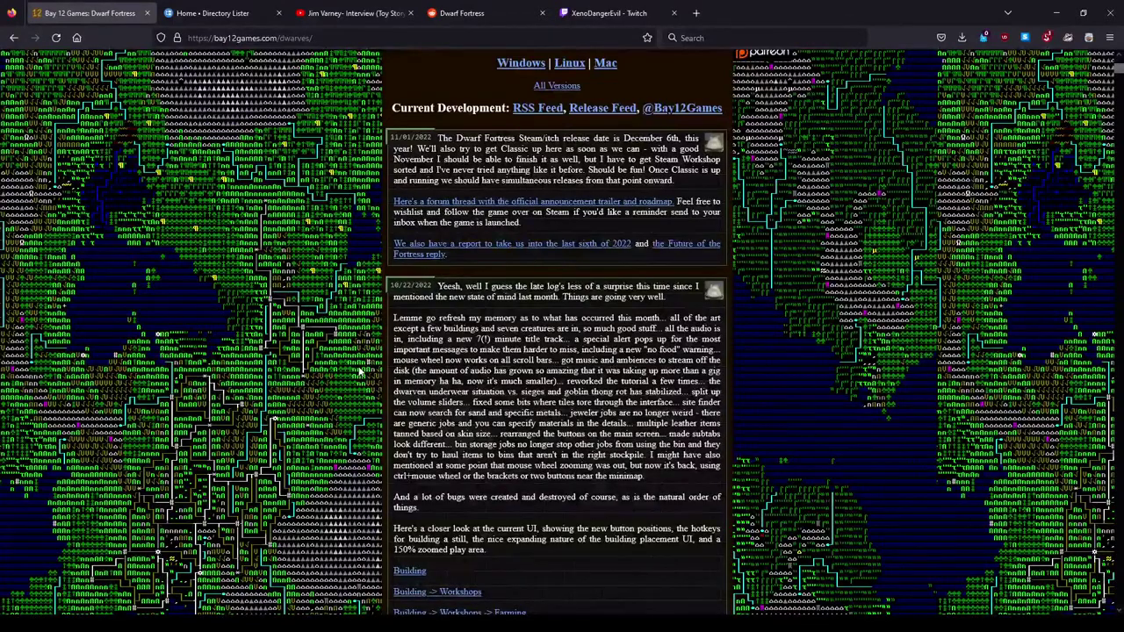
{"action": "scroll", "coordinate": [360, 374], "scroll_direction": "down", "scroll_amount": 3}
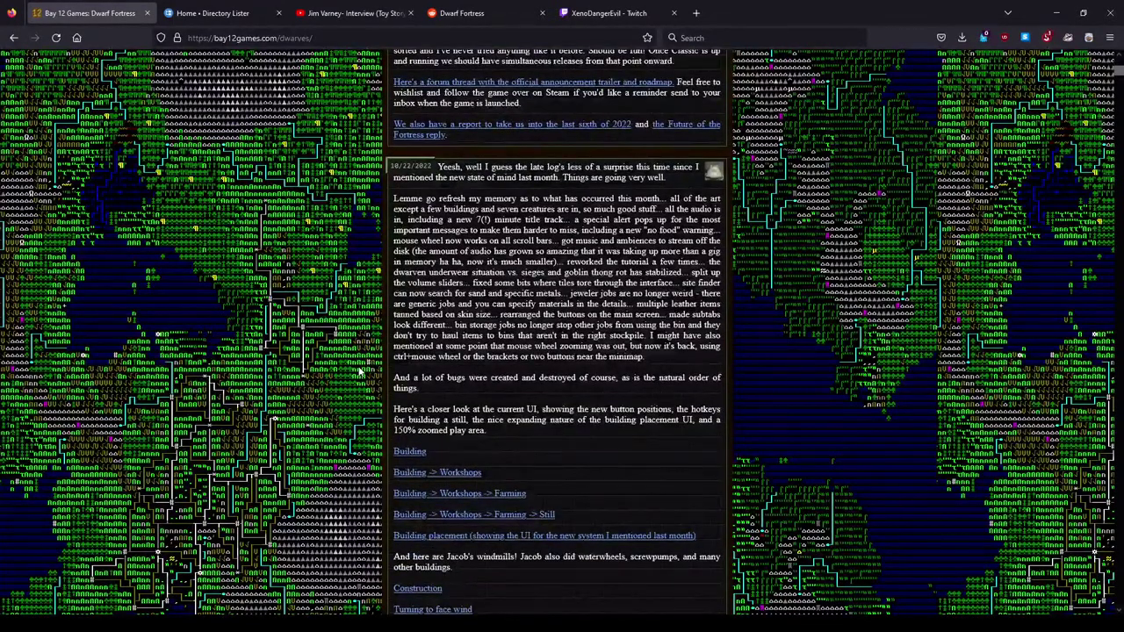
{"action": "scroll", "coordinate": [360, 373], "scroll_direction": "down", "scroll_amount": 15}
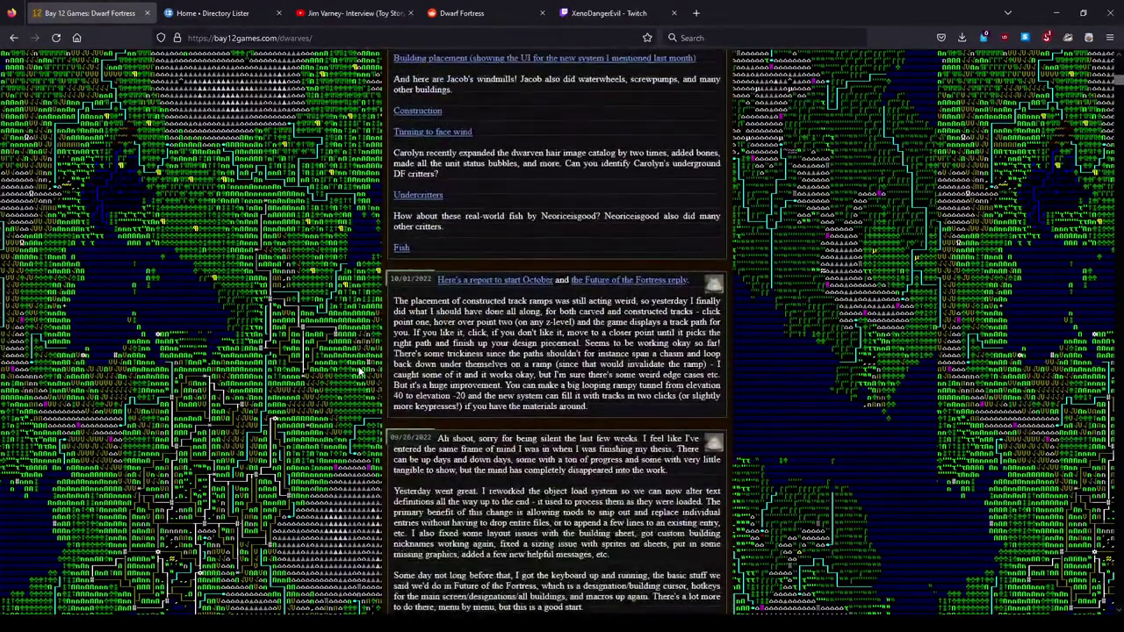
{"action": "scroll", "coordinate": [360, 373], "scroll_direction": "down", "scroll_amount": 20}
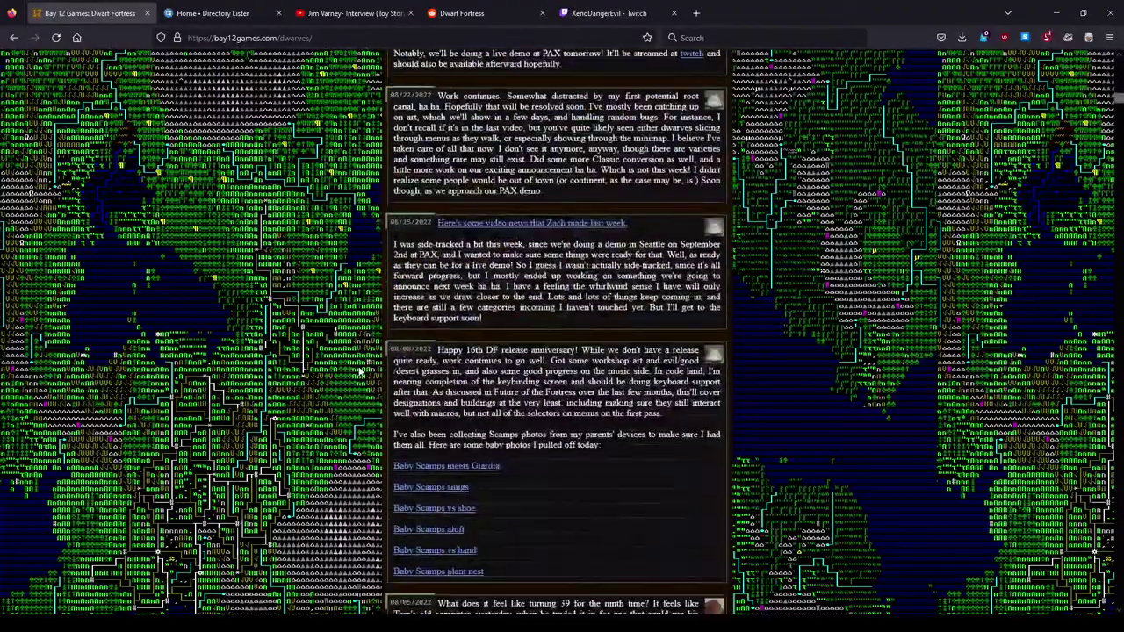
{"action": "scroll", "coordinate": [360, 373], "scroll_direction": "down", "scroll_amount": 20}
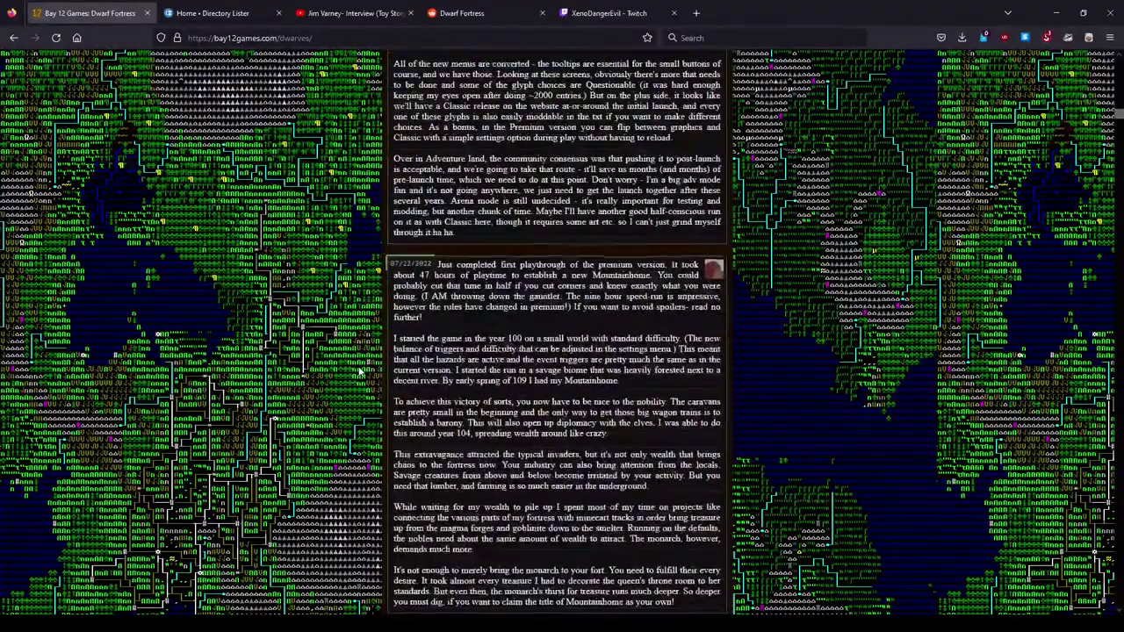
Open the pinned Bi-weekly DF Questions Thread on the r/dwarffortress subreddit.
{"action": "key", "text": "ctrl+4"}
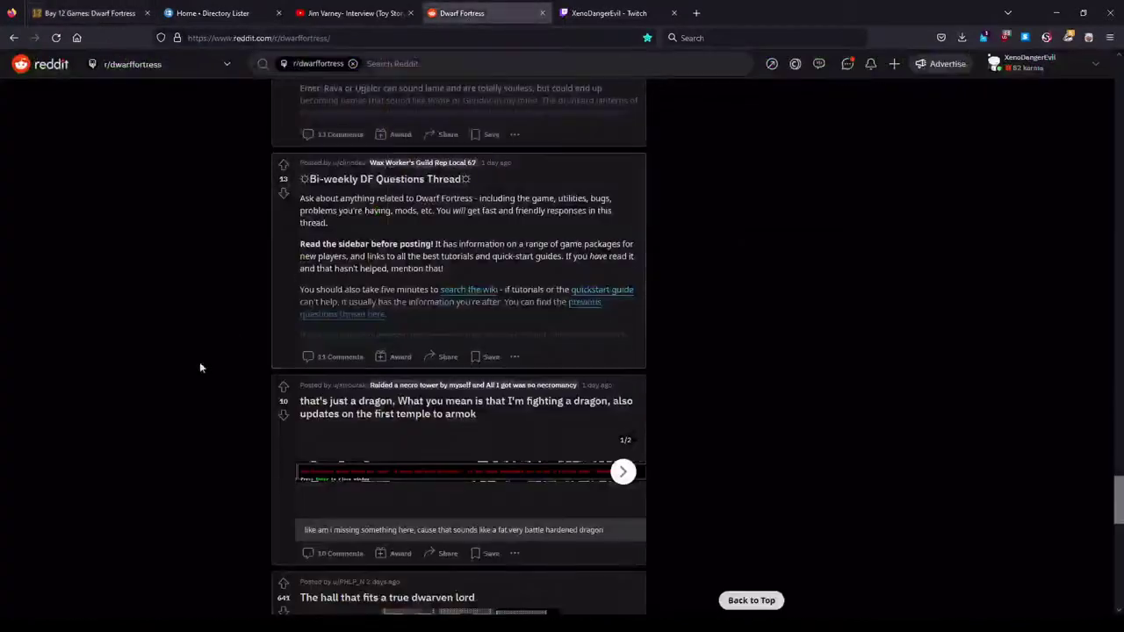
{"action": "scroll", "coordinate": [122, 411], "scroll_direction": "down", "scroll_amount": 10}
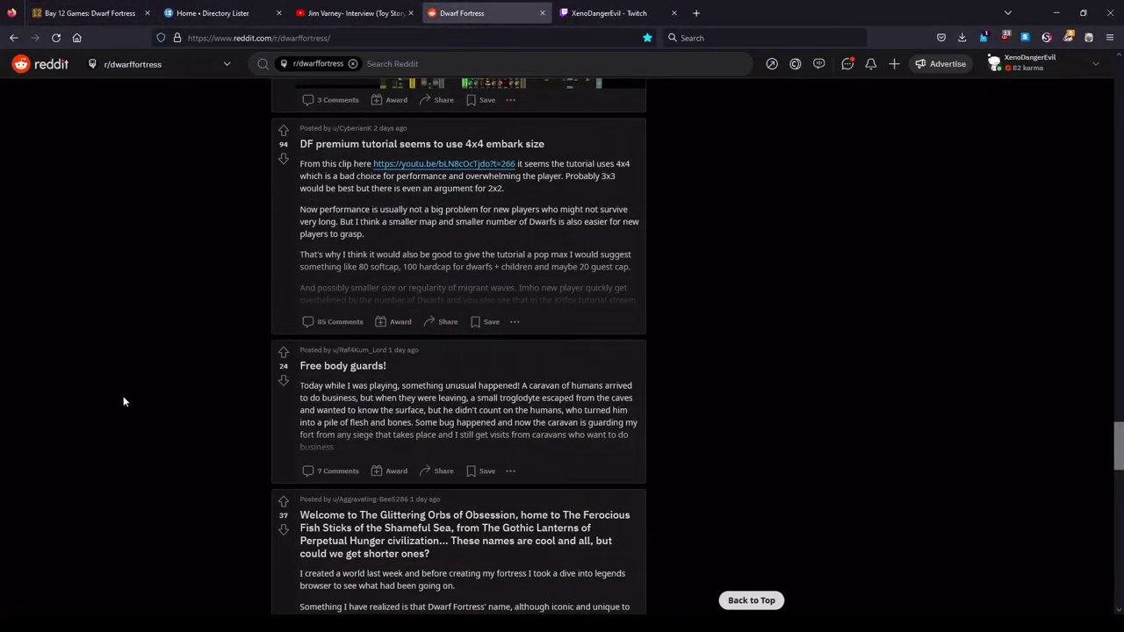
{"action": "scroll", "coordinate": [123, 401], "scroll_direction": "up", "scroll_amount": 15}
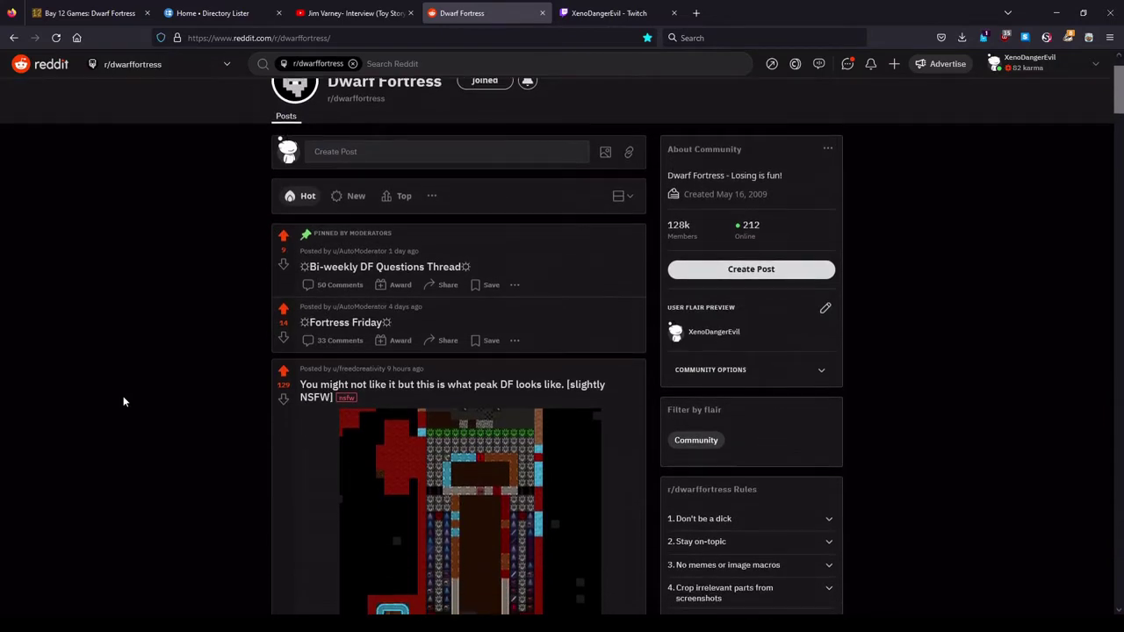
{"action": "left_click", "coordinate": [375, 268]}
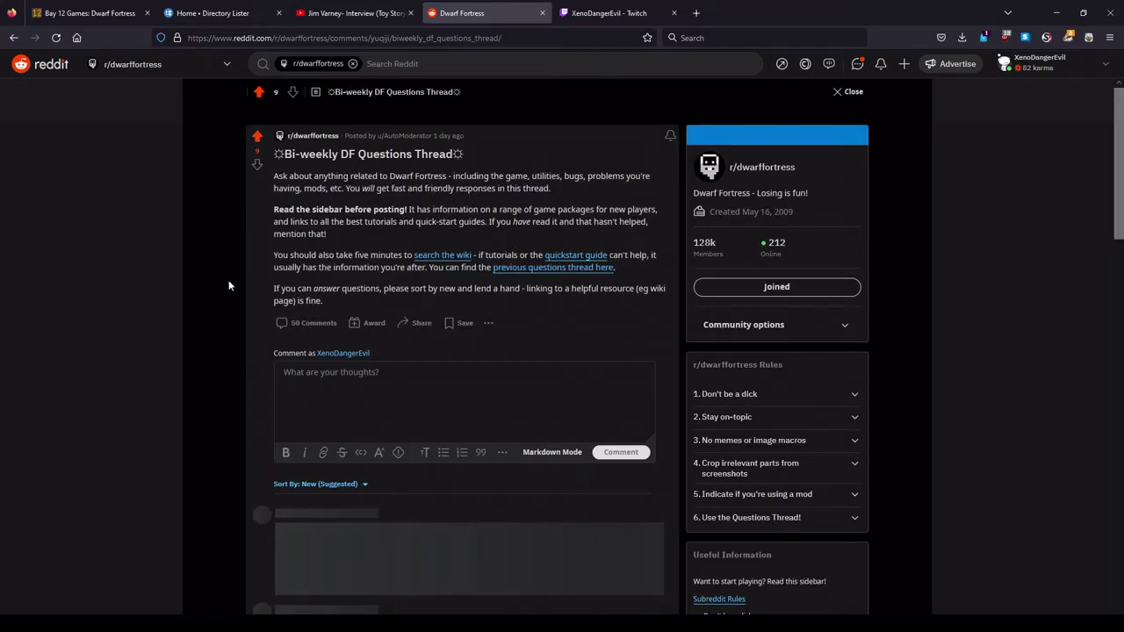
Read through the player questions and answers in the Bi-weekly DF Questions Thread.
{"action": "scroll", "coordinate": [228, 285], "scroll_direction": "down", "scroll_amount": 2}
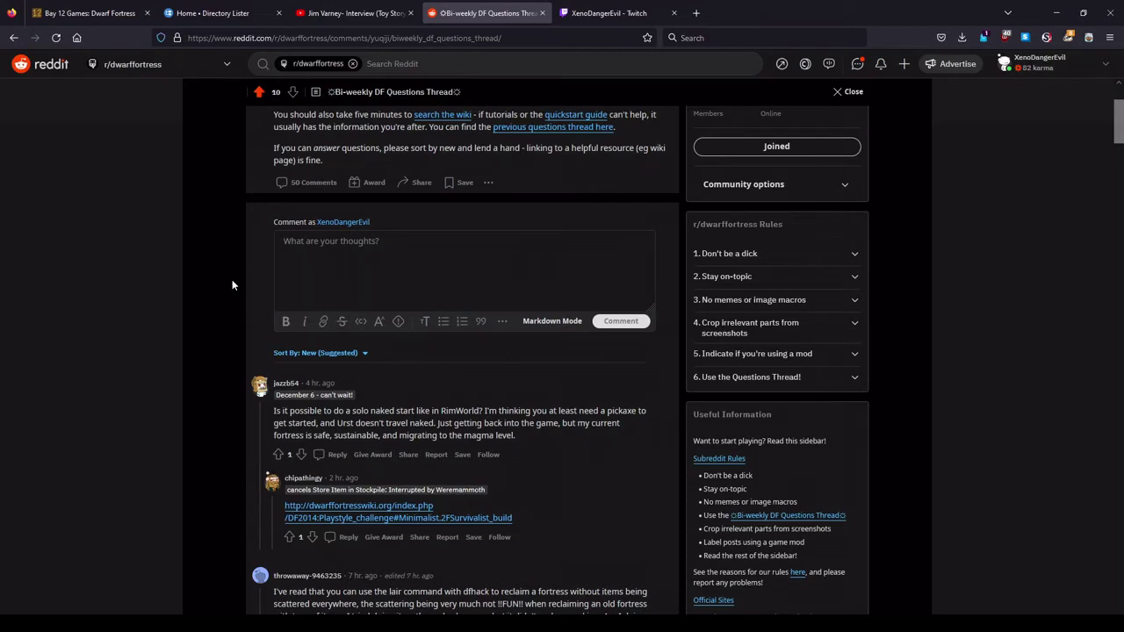
{"action": "scroll", "coordinate": [232, 279], "scroll_direction": "down", "scroll_amount": 6}
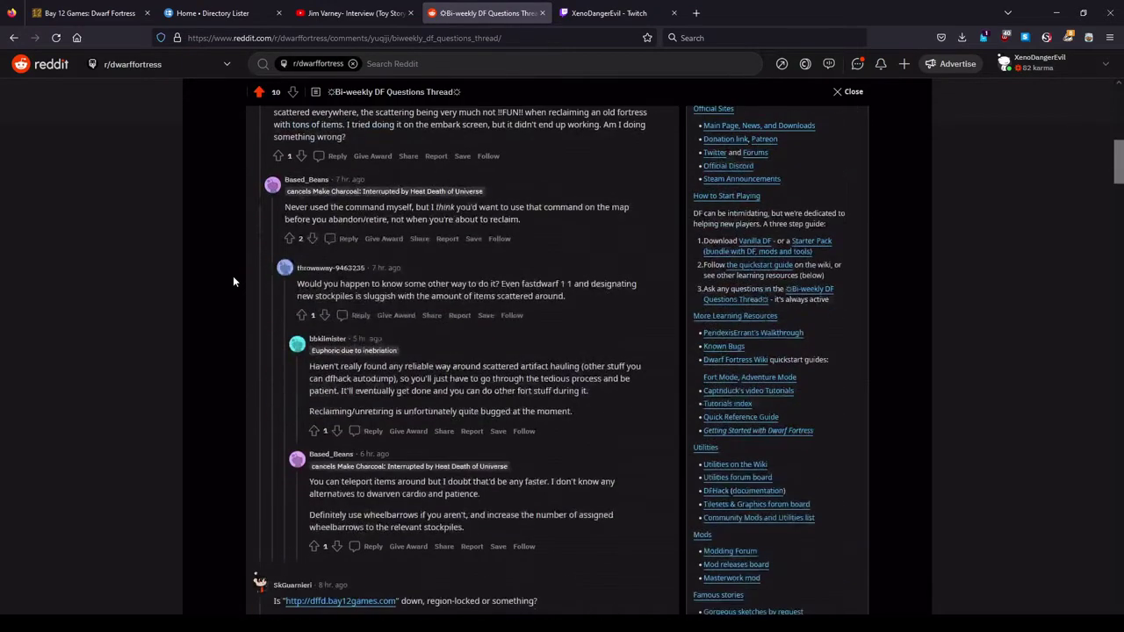
{"action": "scroll", "coordinate": [233, 281], "scroll_direction": "down", "scroll_amount": 6}
{"action": "scroll", "coordinate": [233, 281], "scroll_direction": "down", "scroll_amount": 2}
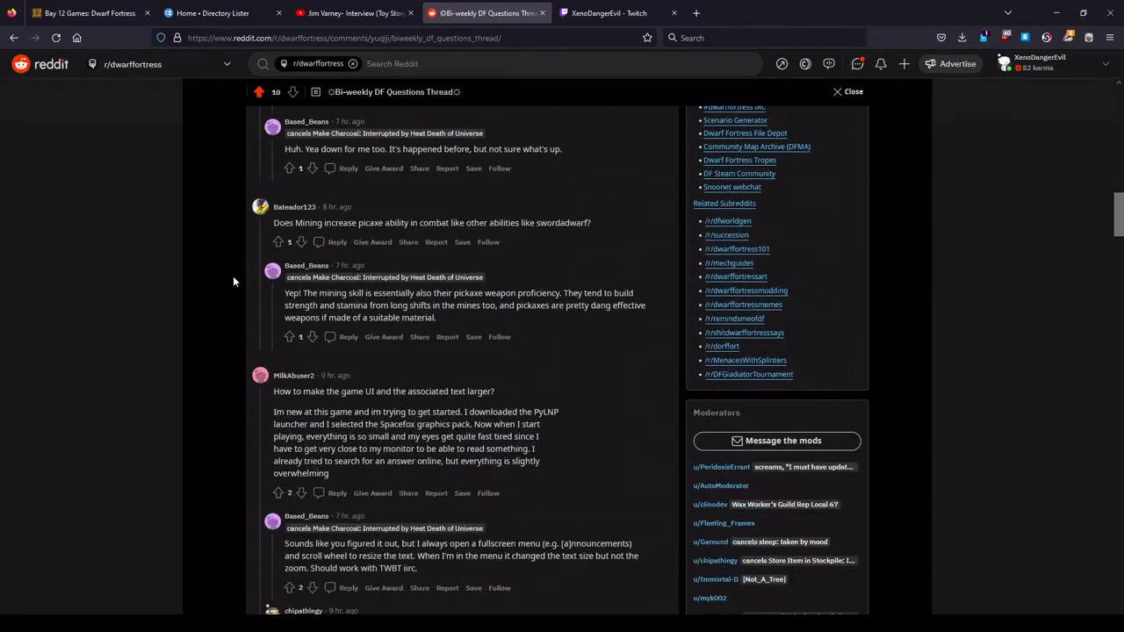
{"action": "scroll", "coordinate": [233, 281], "scroll_direction": "down", "scroll_amount": 7}
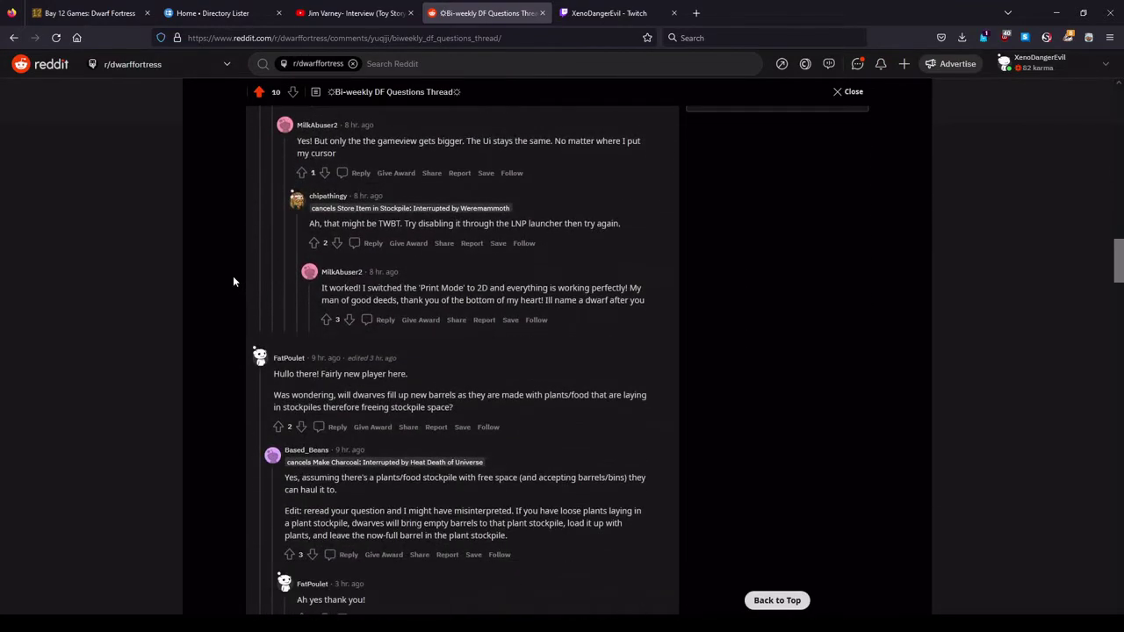
{"action": "scroll", "coordinate": [232, 281], "scroll_direction": "down", "scroll_amount": 5}
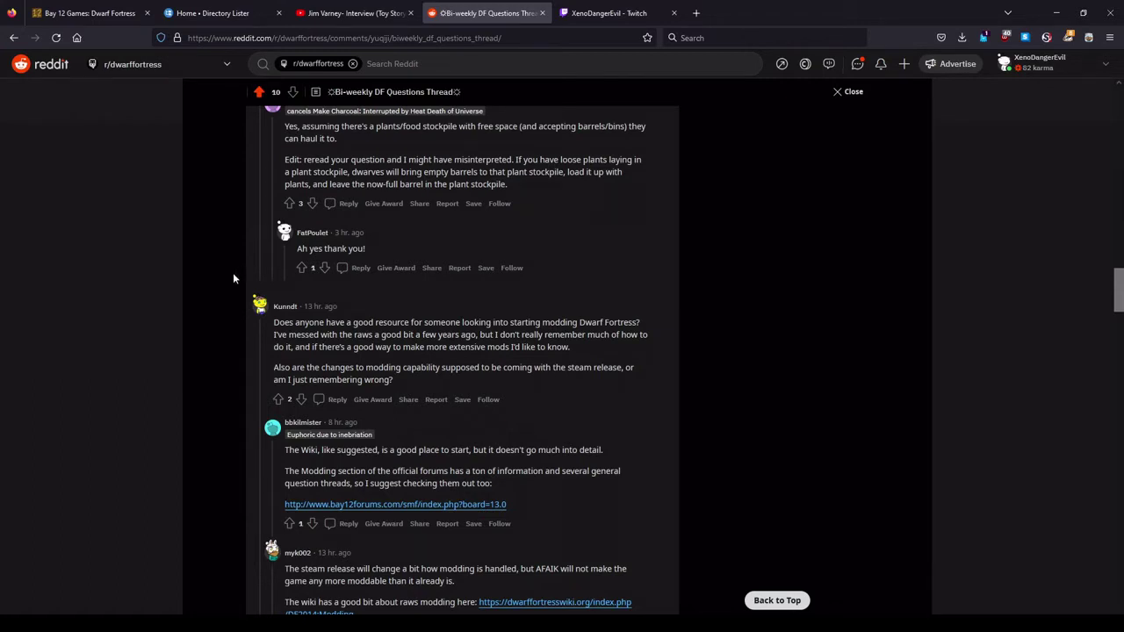
{"action": "scroll", "coordinate": [233, 279], "scroll_direction": "down", "scroll_amount": 3}
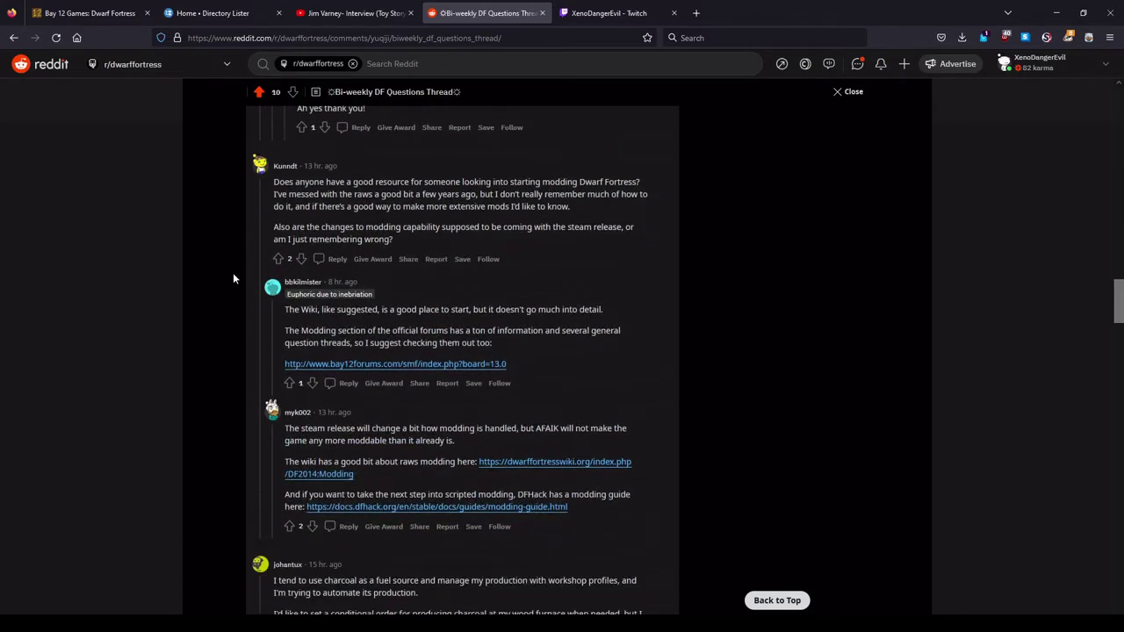
{"action": "scroll", "coordinate": [233, 279], "scroll_direction": "down", "scroll_amount": 5}
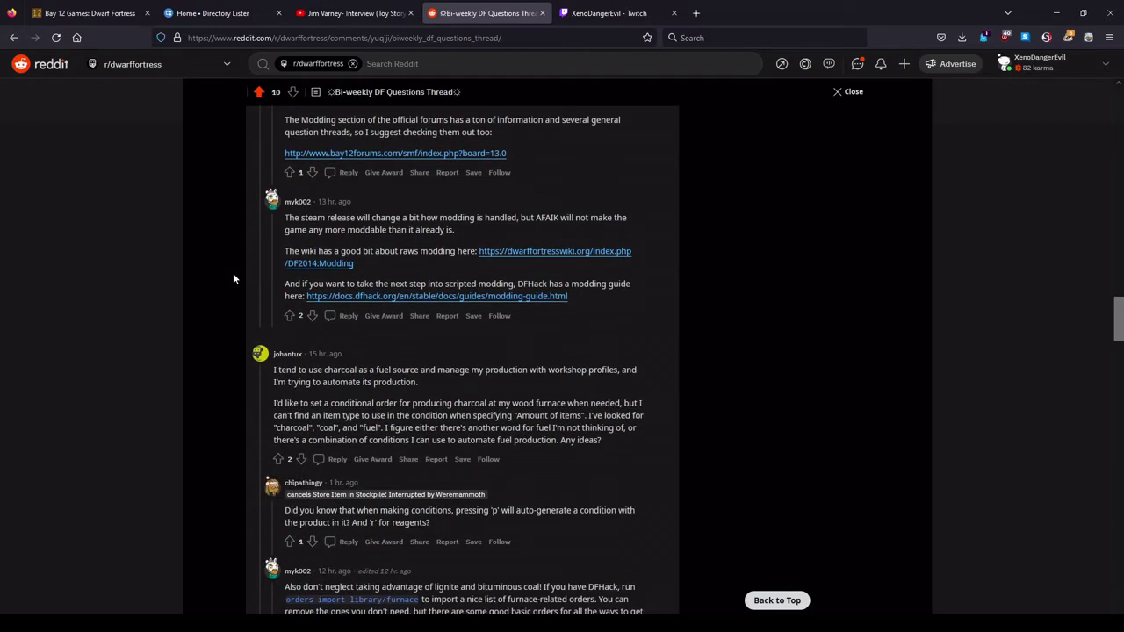
{"action": "scroll", "coordinate": [233, 278], "scroll_direction": "down", "scroll_amount": 10}
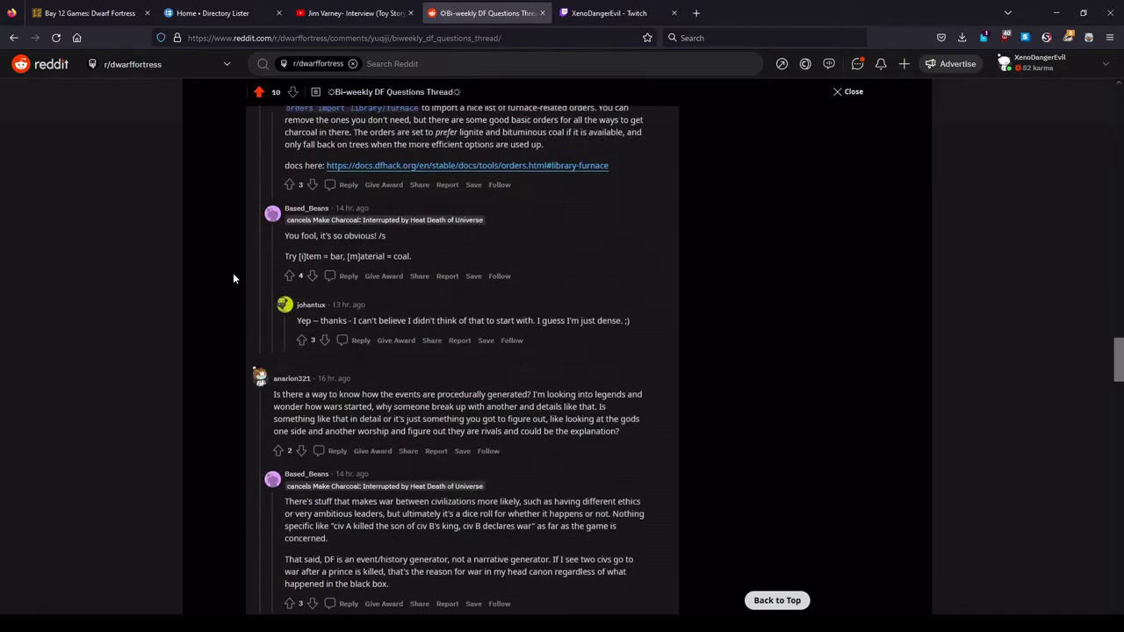
{"action": "scroll", "coordinate": [234, 278], "scroll_direction": "down", "scroll_amount": 3}
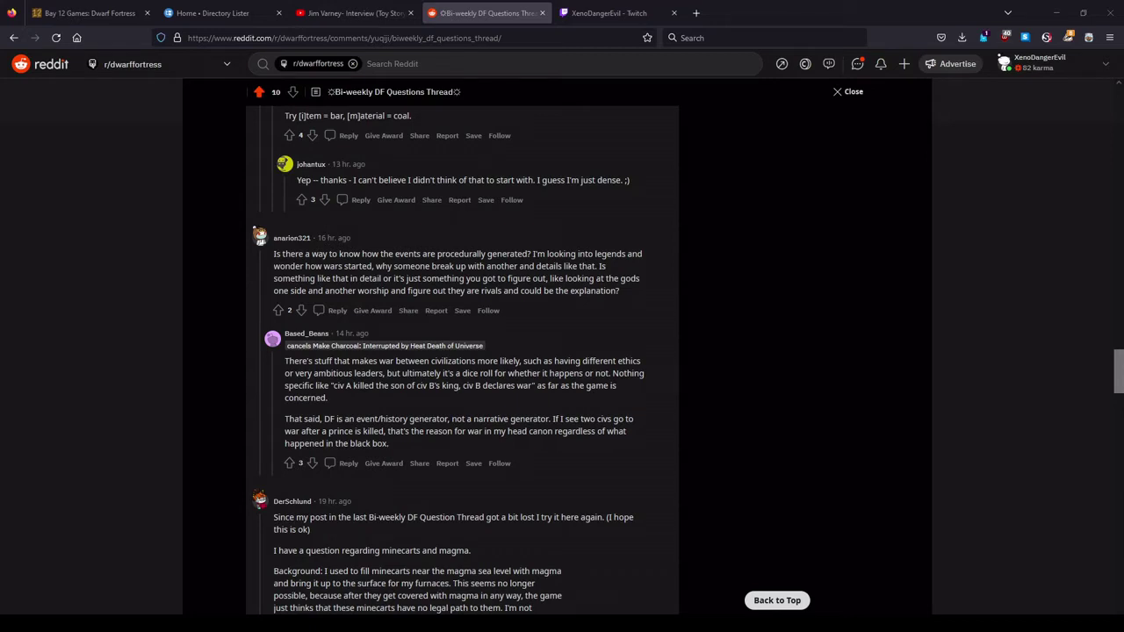
Switch to the LNP RC11 folder, run Starter Pack Launcher (PyLNP).exe and dismiss the folder selection dialog.
{"action": "key", "text": "alt+Tab"}
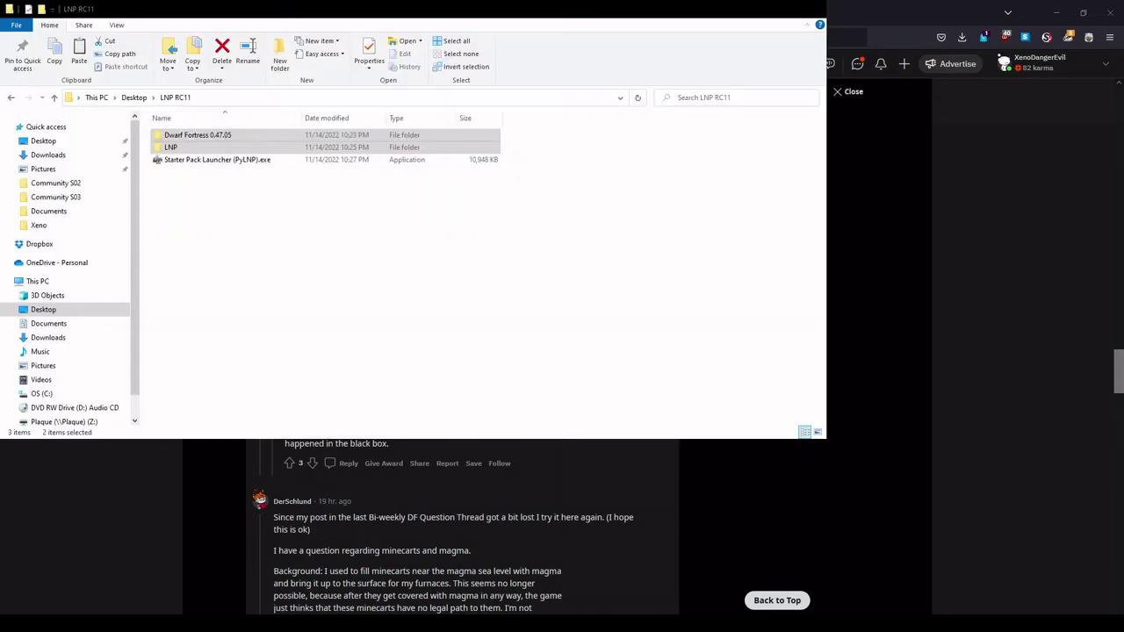
{"action": "left_click", "coordinate": [374, 277]}
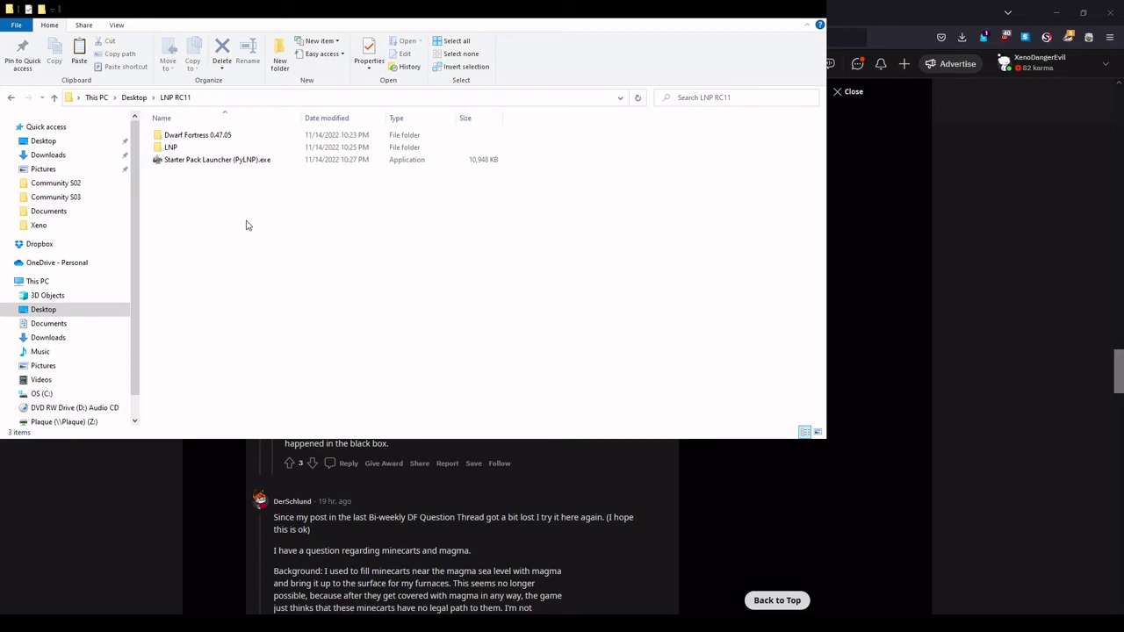
{"action": "double_click", "coordinate": [203, 168]}
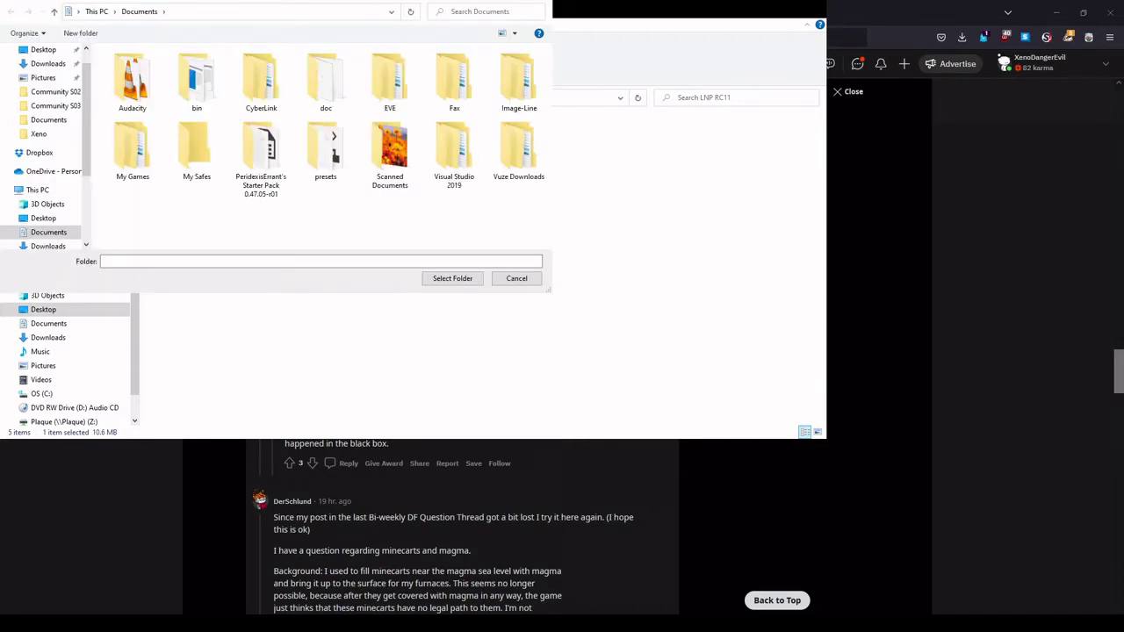
{"action": "key", "text": "Escape"}
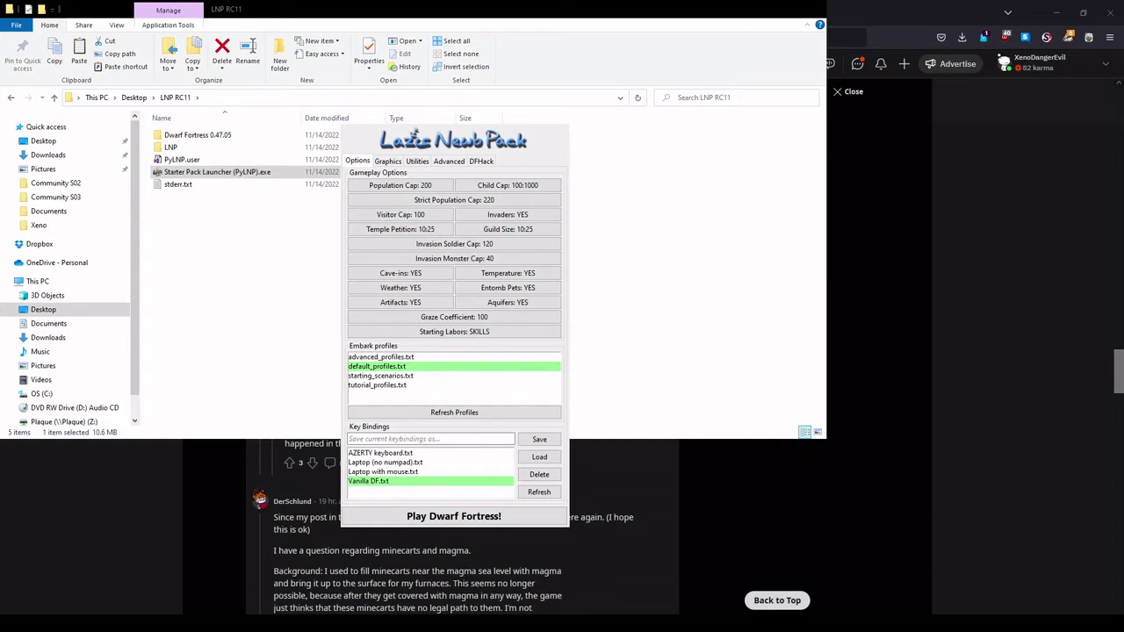
Set the population cap to 50, the strict population cap to 50 and the child cap to 5:5.
{"action": "left_click", "coordinate": [383, 185]}
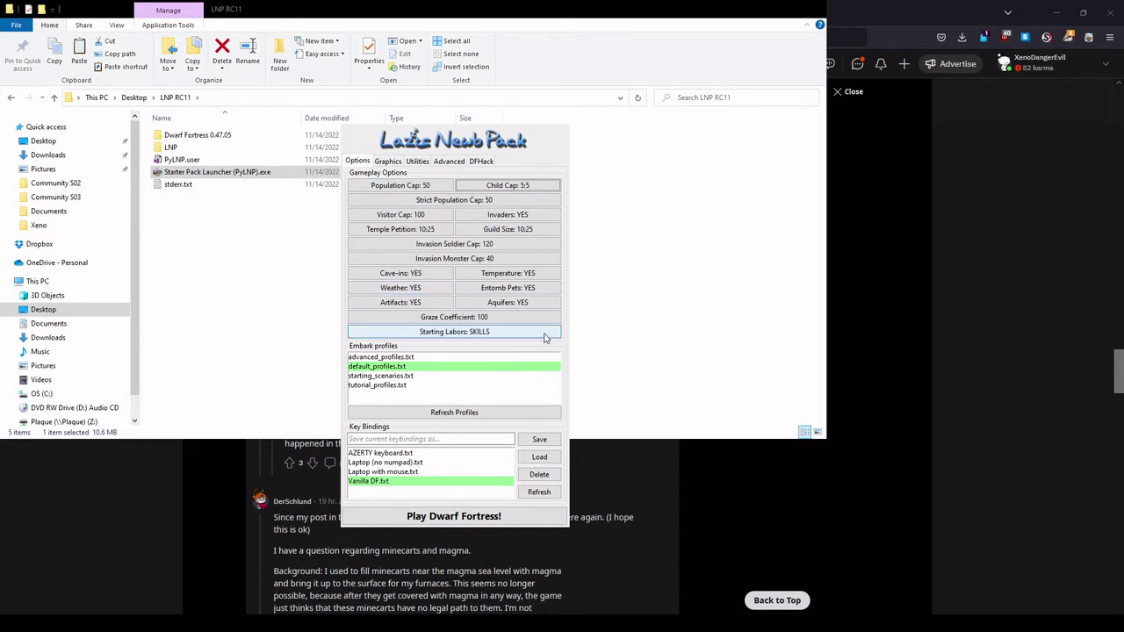
Install the Vettlingr 32x graphics pack and select Dwarf Therapist among the launcher's utilities.
{"action": "left_click", "coordinate": [392, 164]}
{"action": "left_click", "coordinate": [377, 294]}
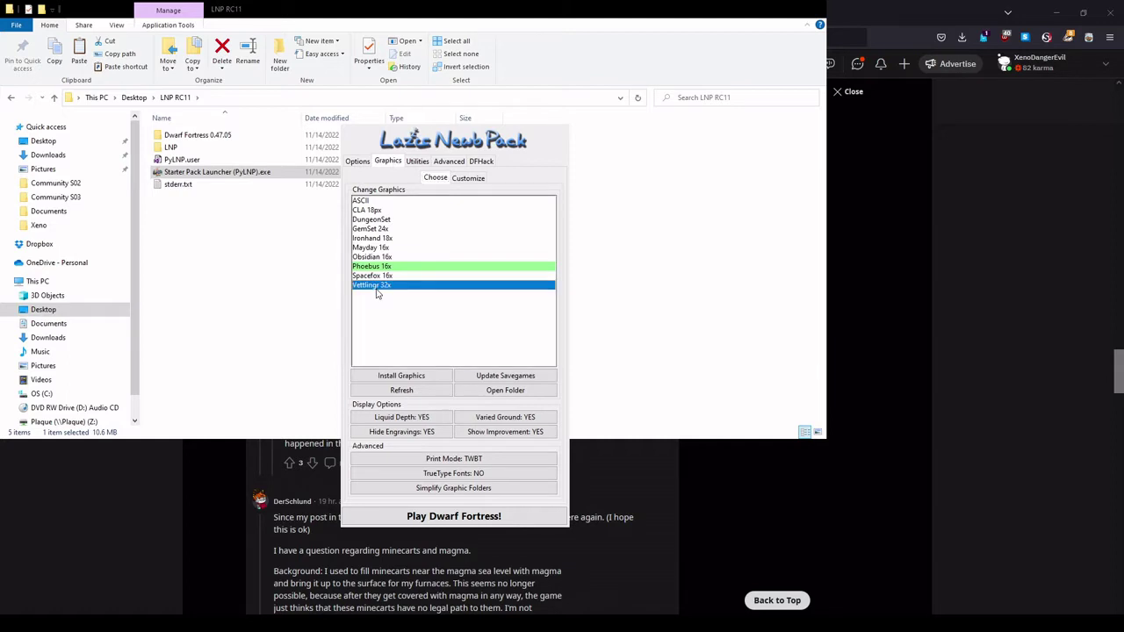
{"action": "left_click", "coordinate": [428, 383]}
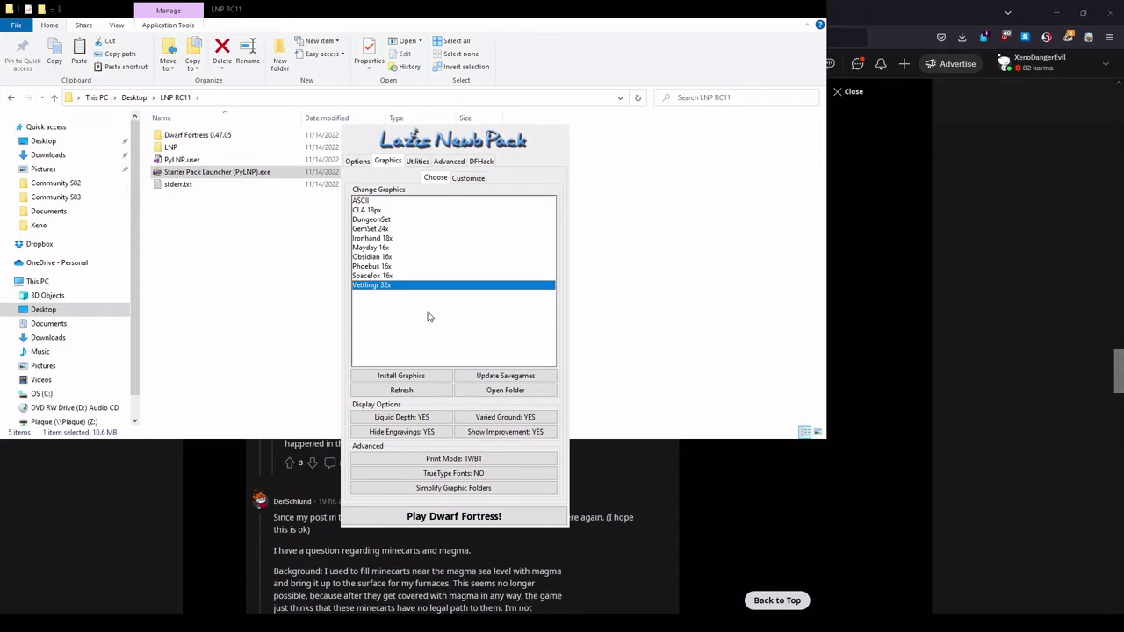
{"action": "left_click", "coordinate": [420, 162]}
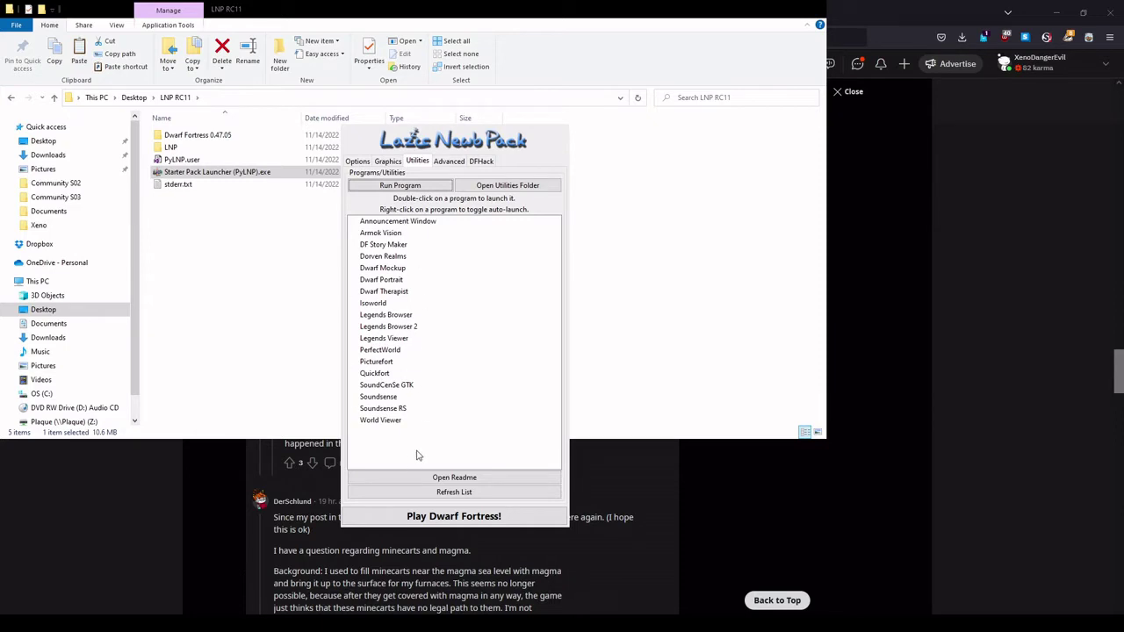
{"action": "left_click", "coordinate": [395, 293]}
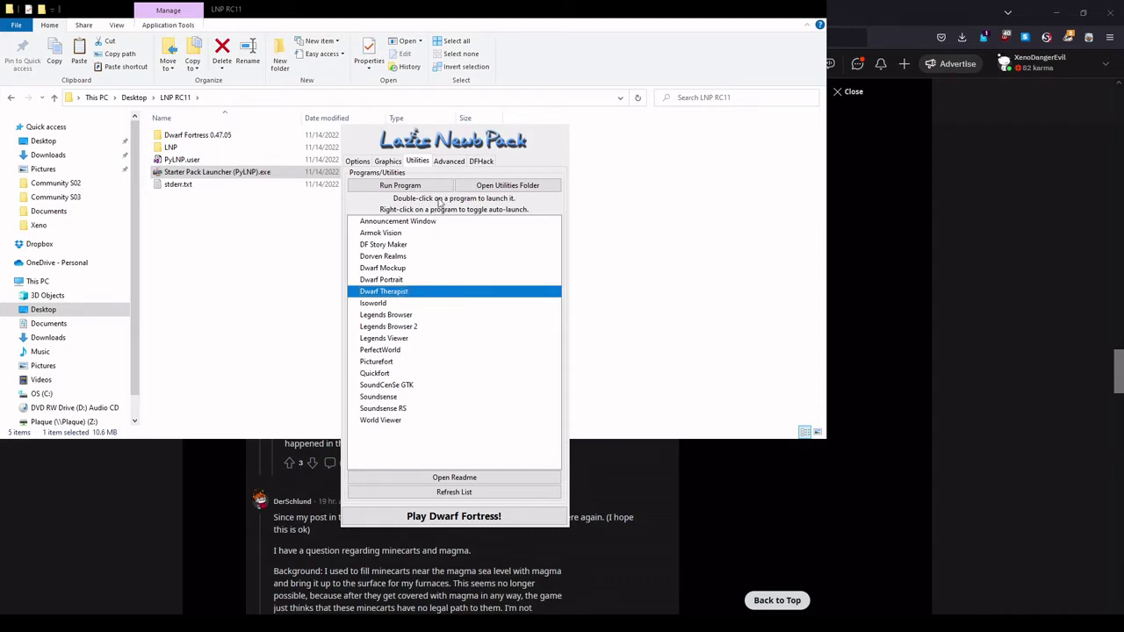
Turn the FPS counter on and set the FPS caps to 200 for calculation and 100 for graphical.
{"action": "left_click", "coordinate": [449, 163]}
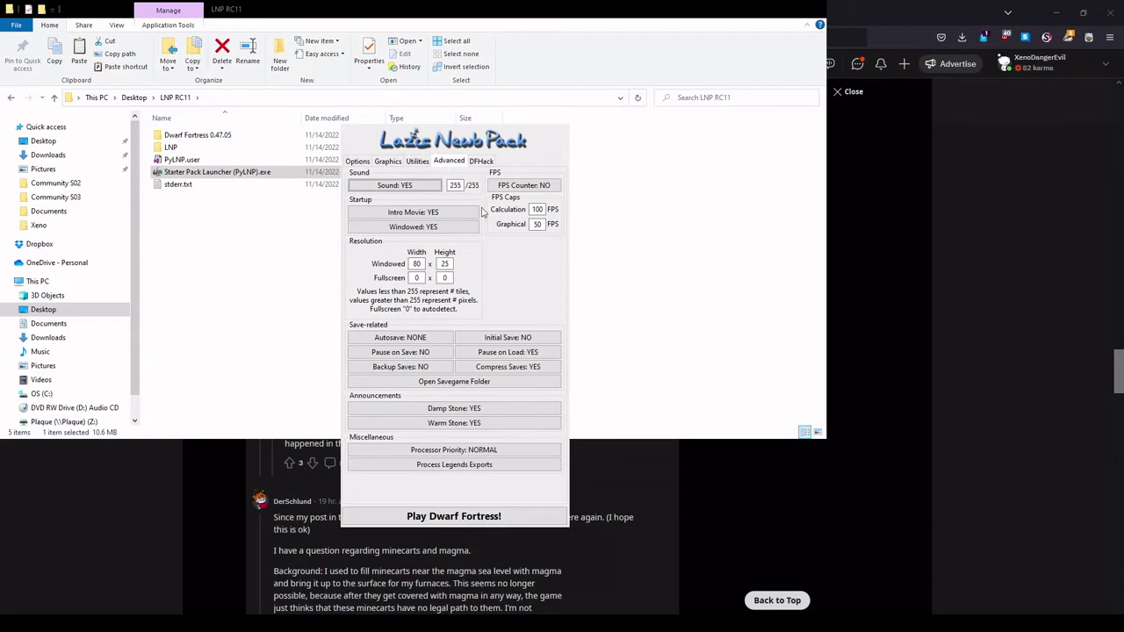
{"action": "left_click", "coordinate": [507, 187]}
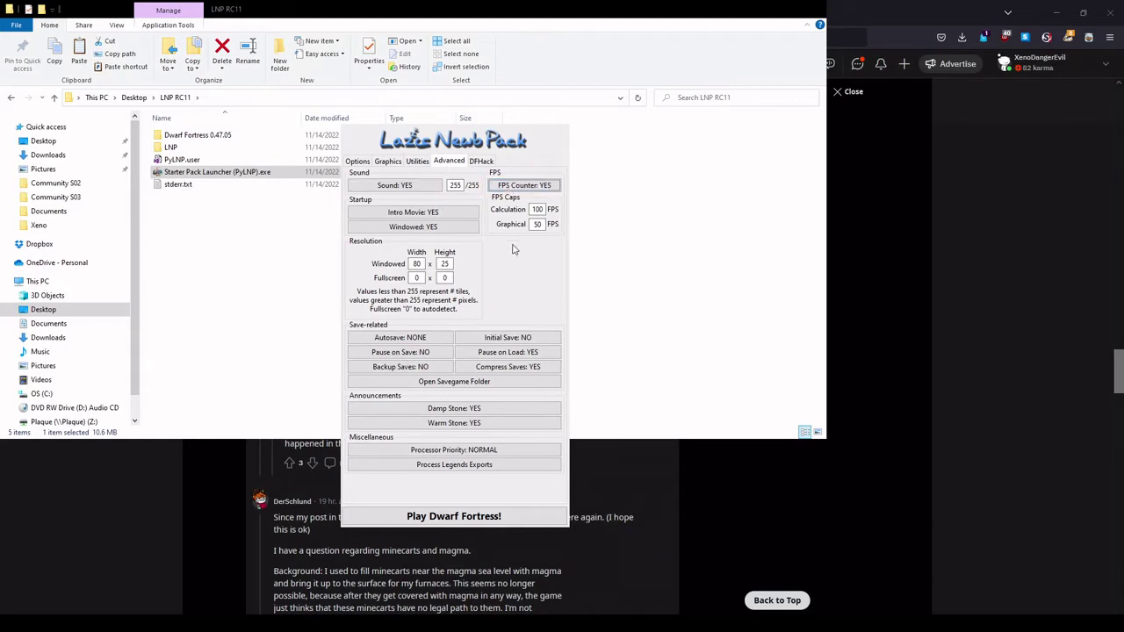
{"action": "left_click_drag", "start_coordinate": [543, 210], "coordinate": [514, 211]}
{"action": "type", "text": "200"}
{"action": "left_click_drag", "start_coordinate": [542, 225], "coordinate": [519, 225]}
{"action": "type", "text": "100"}
Set Autosave to SEASONAL and switch Initial Save and Pause on Save to YES.
{"action": "left_click", "coordinate": [432, 338]}
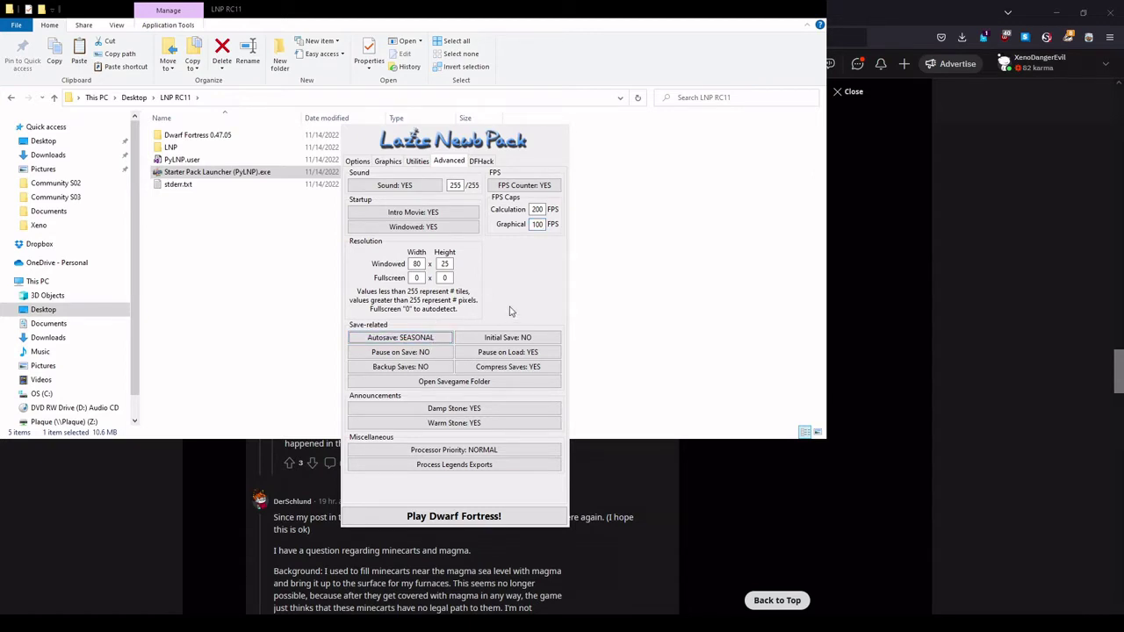
{"action": "left_click", "coordinate": [513, 338]}
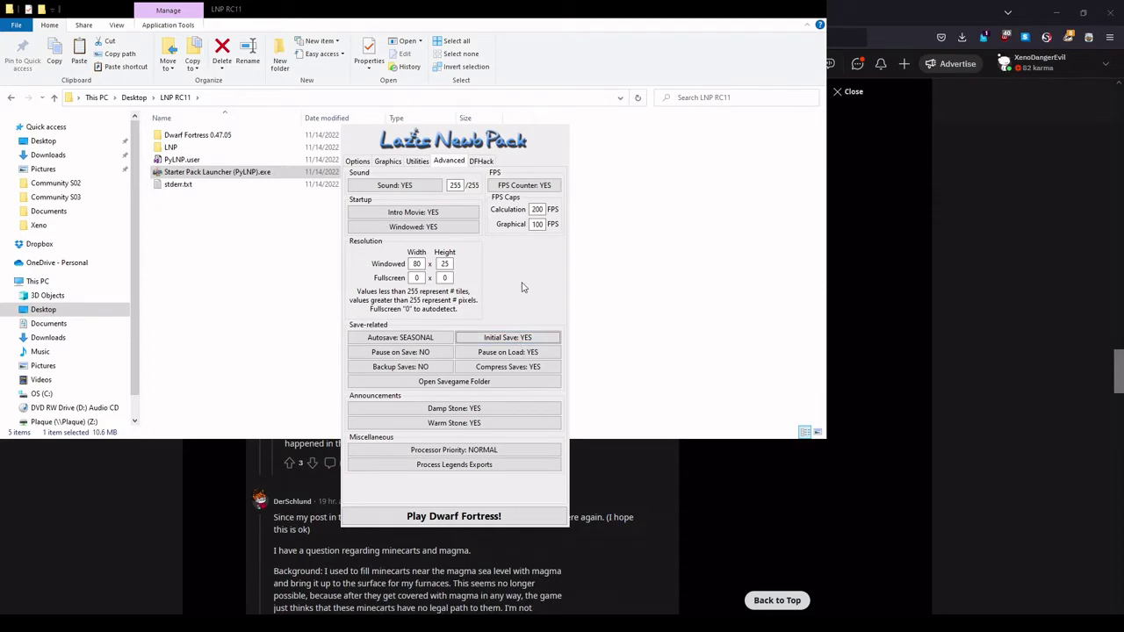
{"action": "left_click", "coordinate": [430, 352]}
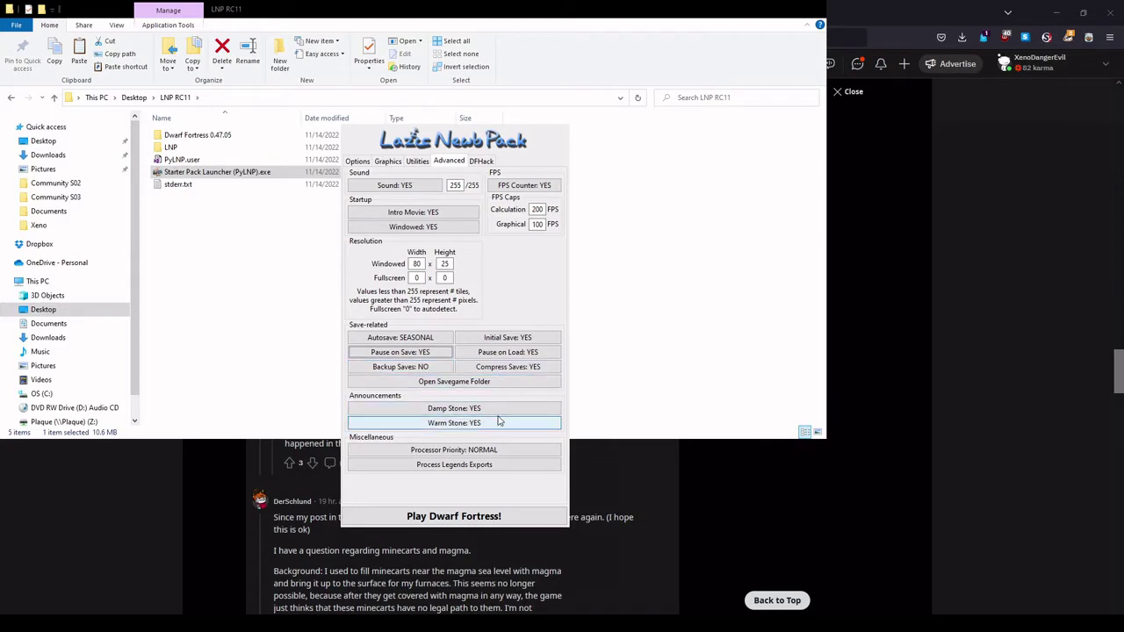
Enable the DFHack hacks Automatic Job Assignments, Enhanced Gameplay and Performance Tweaks.
{"action": "left_click", "coordinate": [484, 162]}
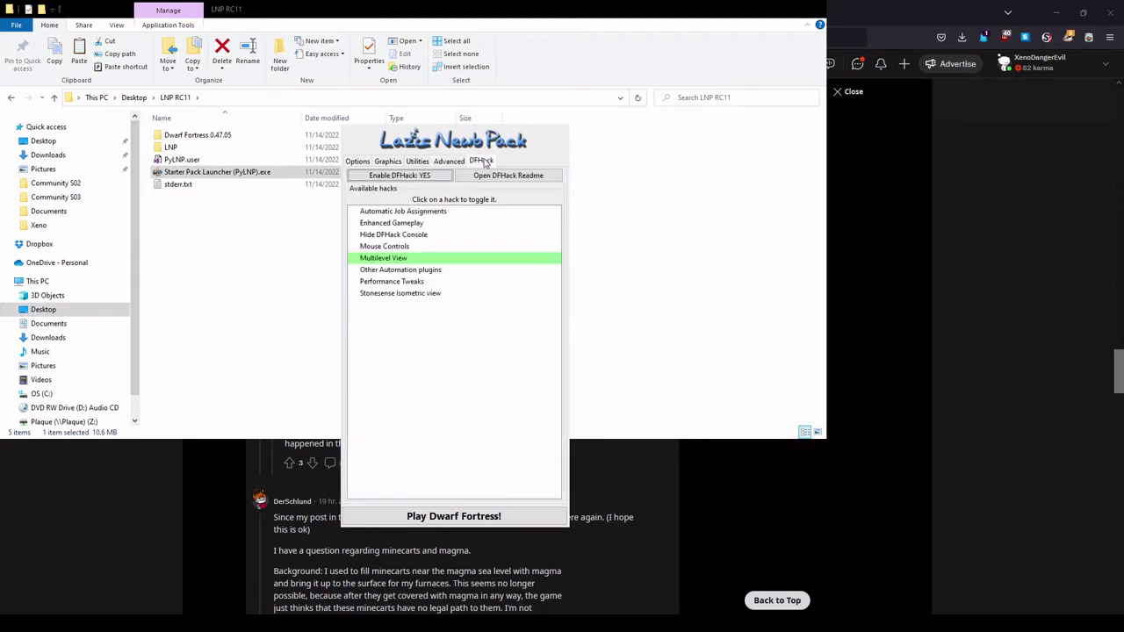
{"action": "left_click", "coordinate": [402, 212]}
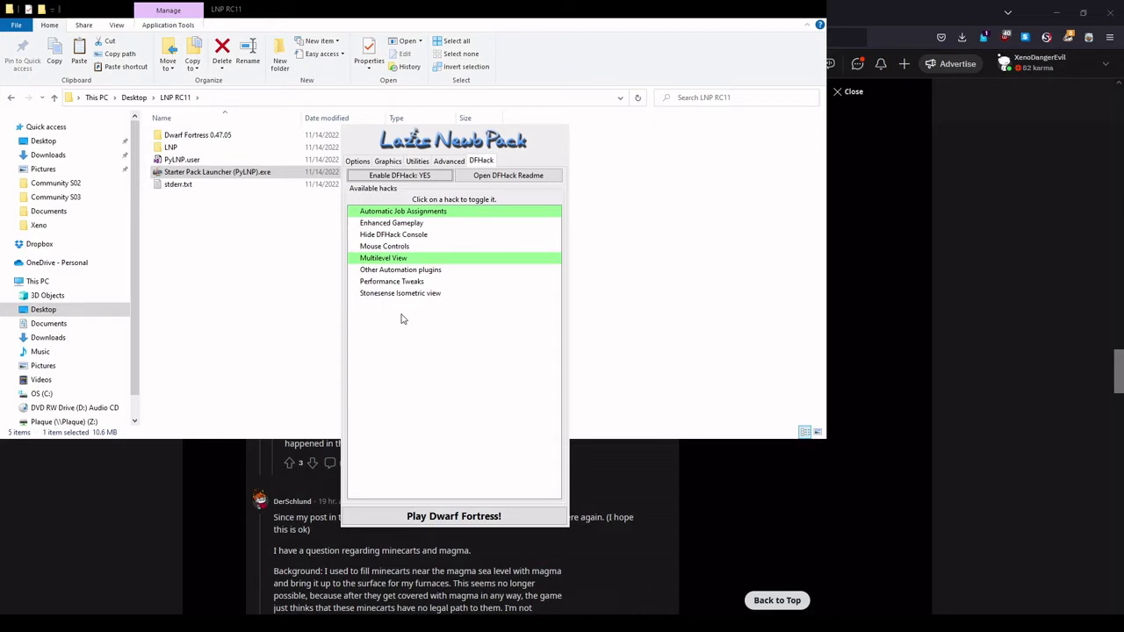
{"action": "left_click", "coordinate": [425, 363]}
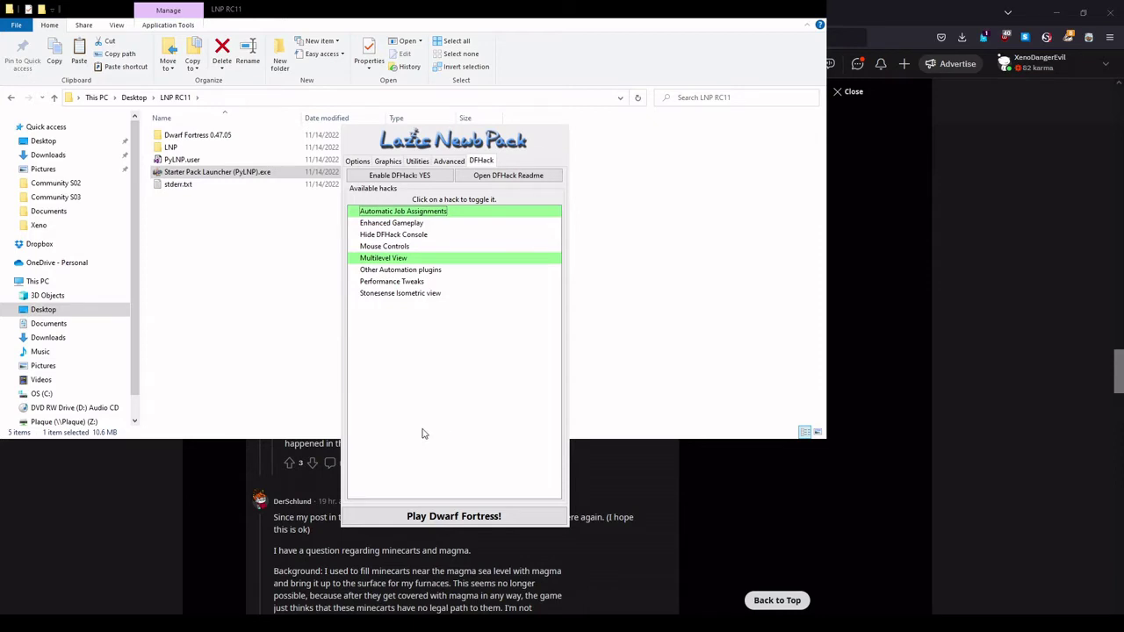
{"action": "left_click", "coordinate": [408, 225]}
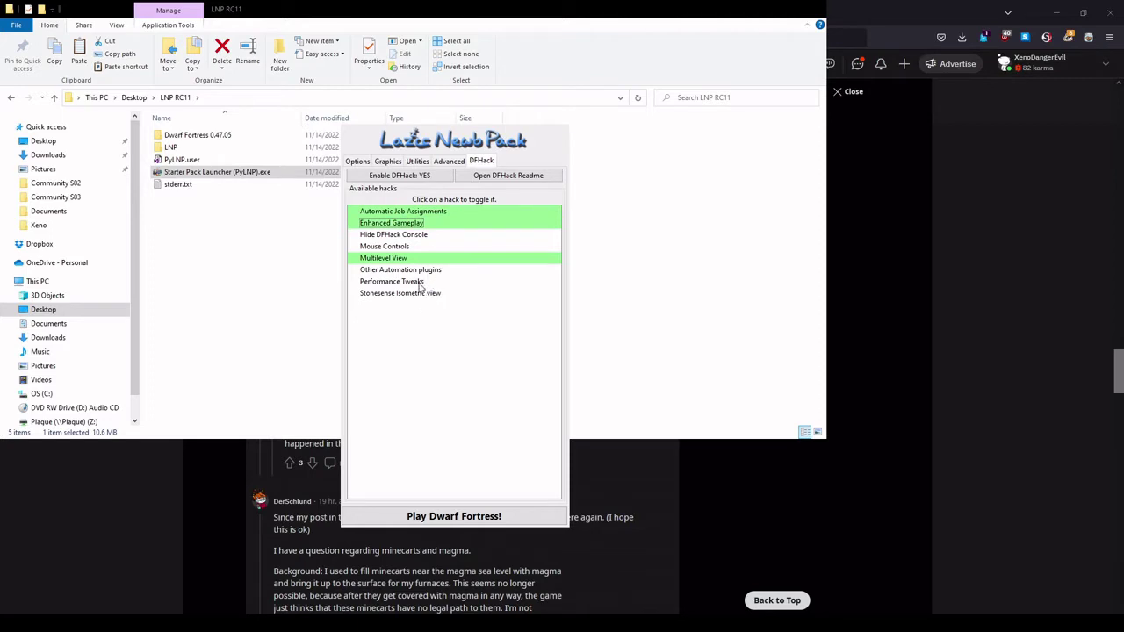
{"action": "left_click", "coordinate": [420, 282]}
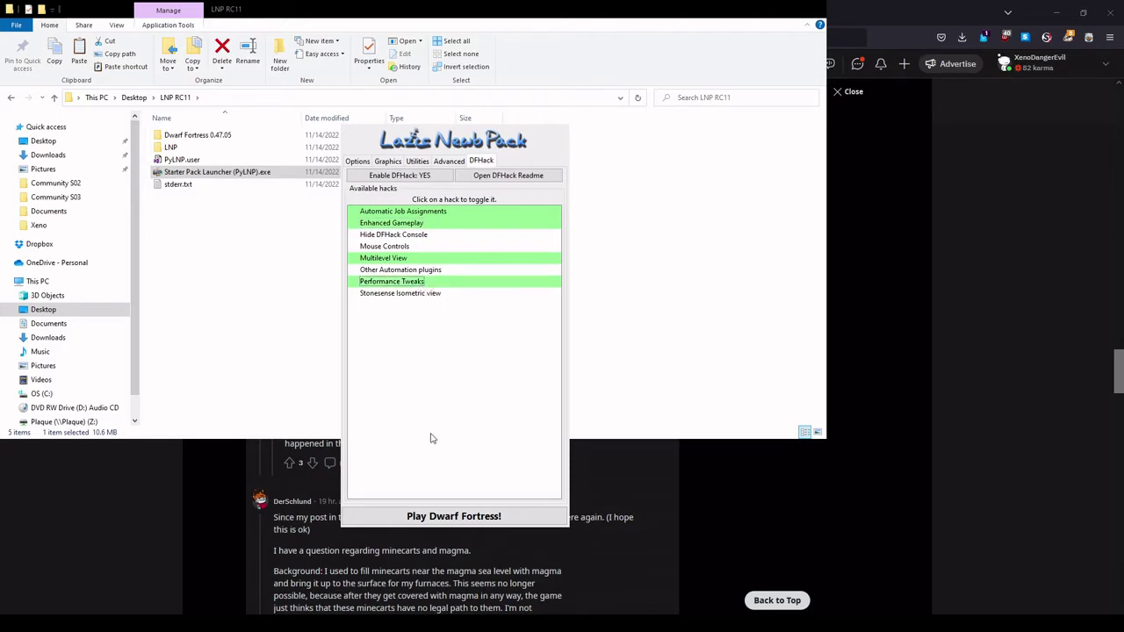
Launch Dwarf Fortress from the starter pack, check the launcher's utilities list and return to the game.
{"action": "left_click", "coordinate": [359, 164]}
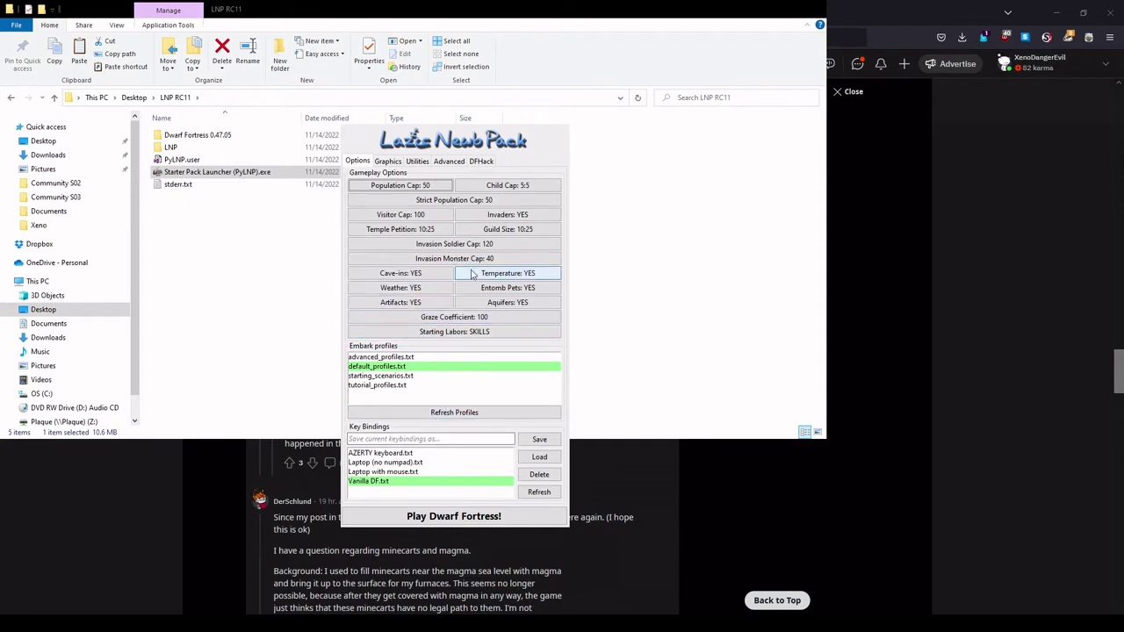
{"action": "left_click", "coordinate": [463, 517]}
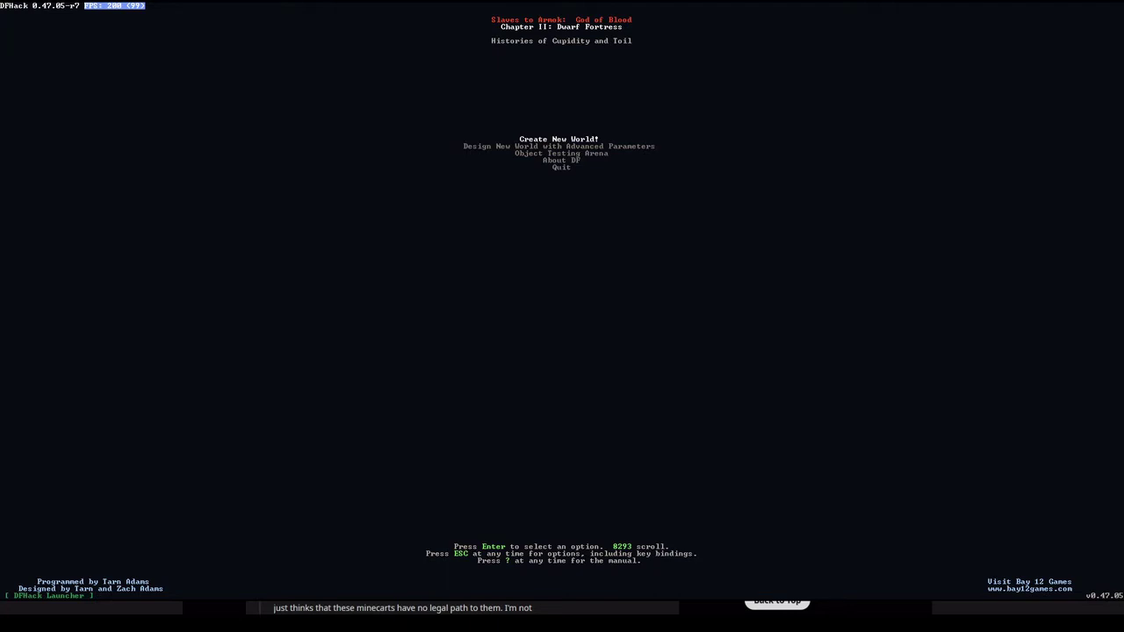
{"action": "key", "text": "alt+Tab"}
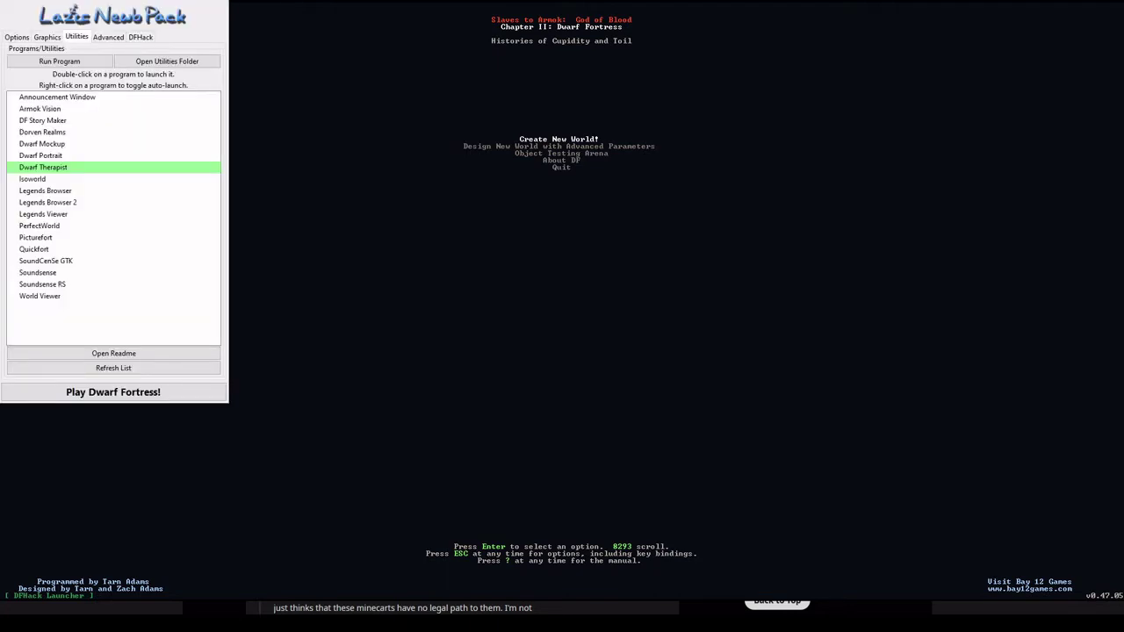
{"action": "key", "text": "alt+Tab"}
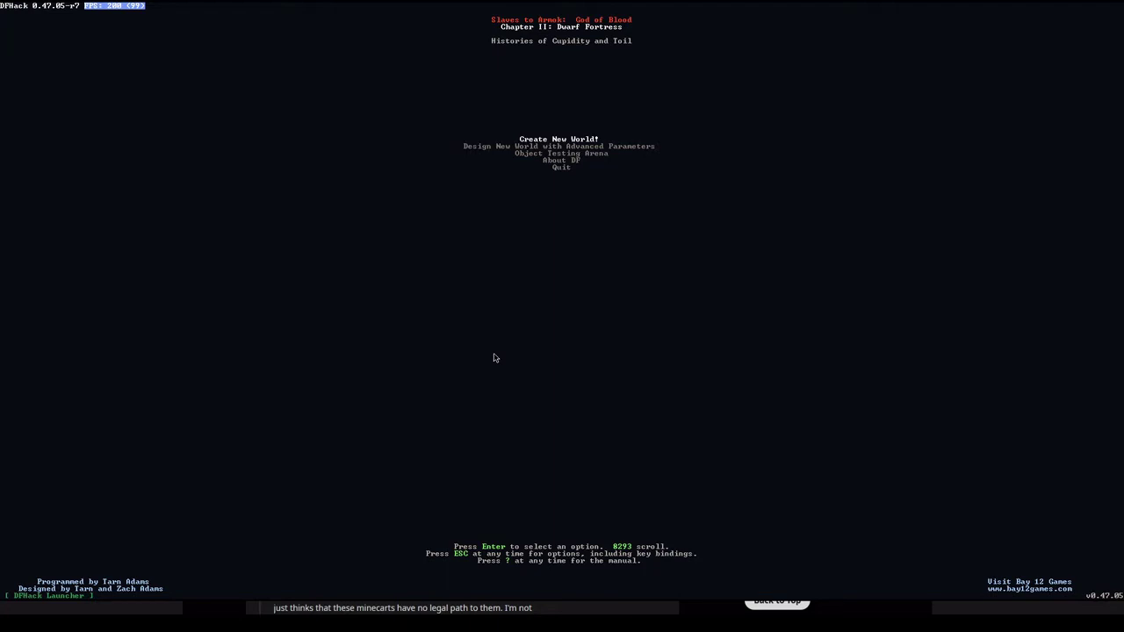
Open Design New World with Advanced Parameters and dismiss the alpha welcome message.
{"action": "key", "text": "Down"}
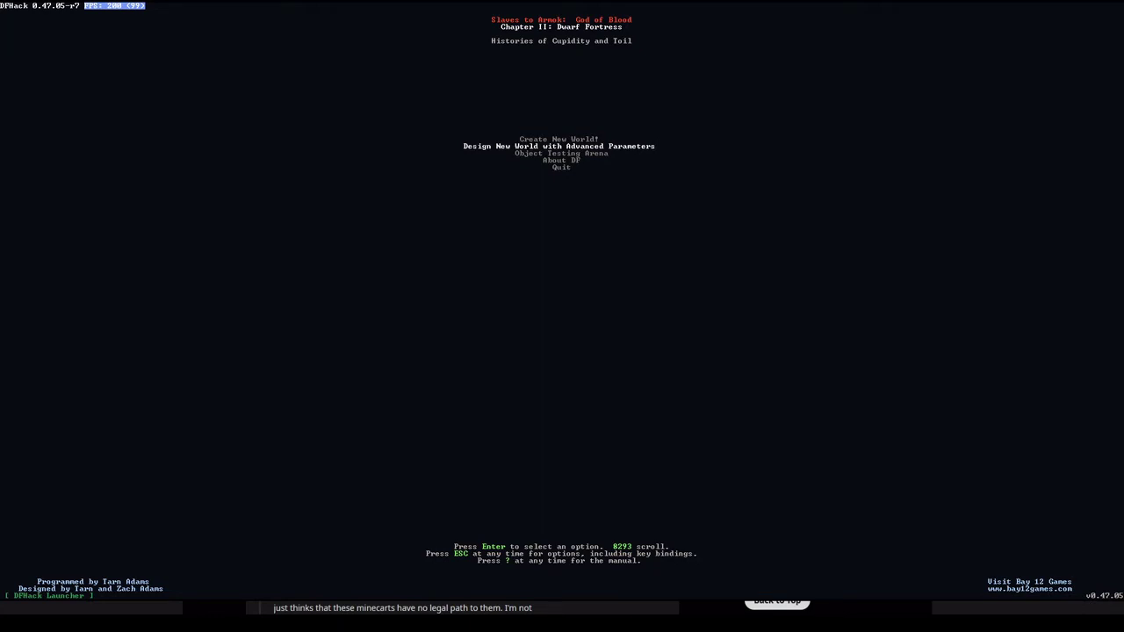
{"action": "key", "text": "Return"}
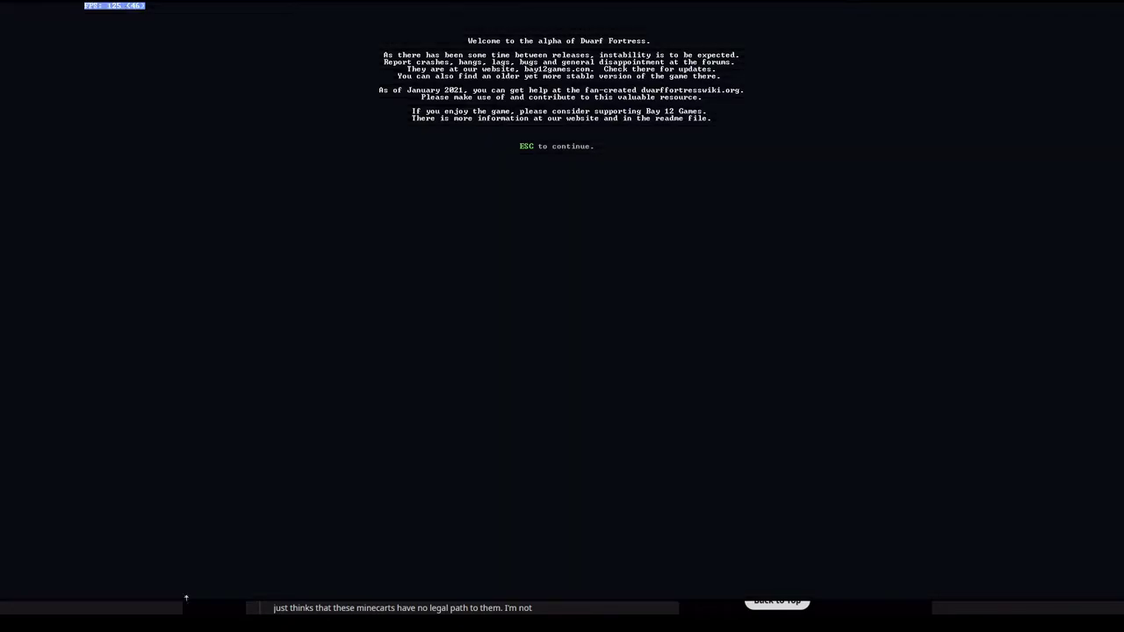
{"action": "key", "text": "Escape"}
{"action": "key", "text": "Return"}
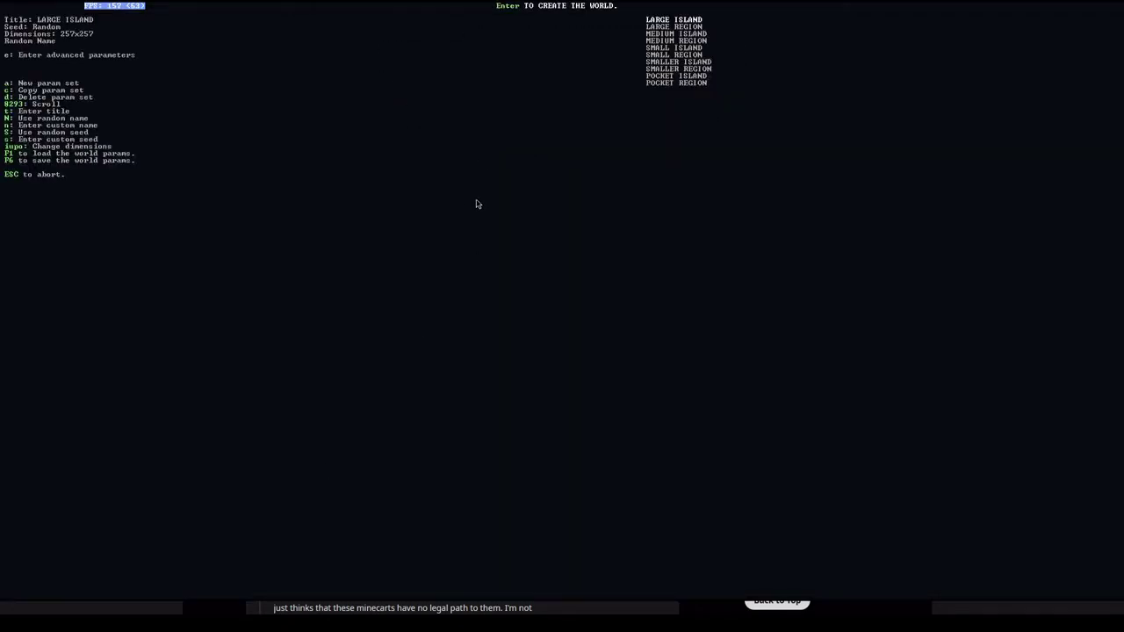
Look through the preset world parameter sets and their dimensions down to POCKET ISLAND.
{"action": "key", "text": "Down"}
{"action": "key", "text": "Down"}
{"action": "key", "text": "Down"}
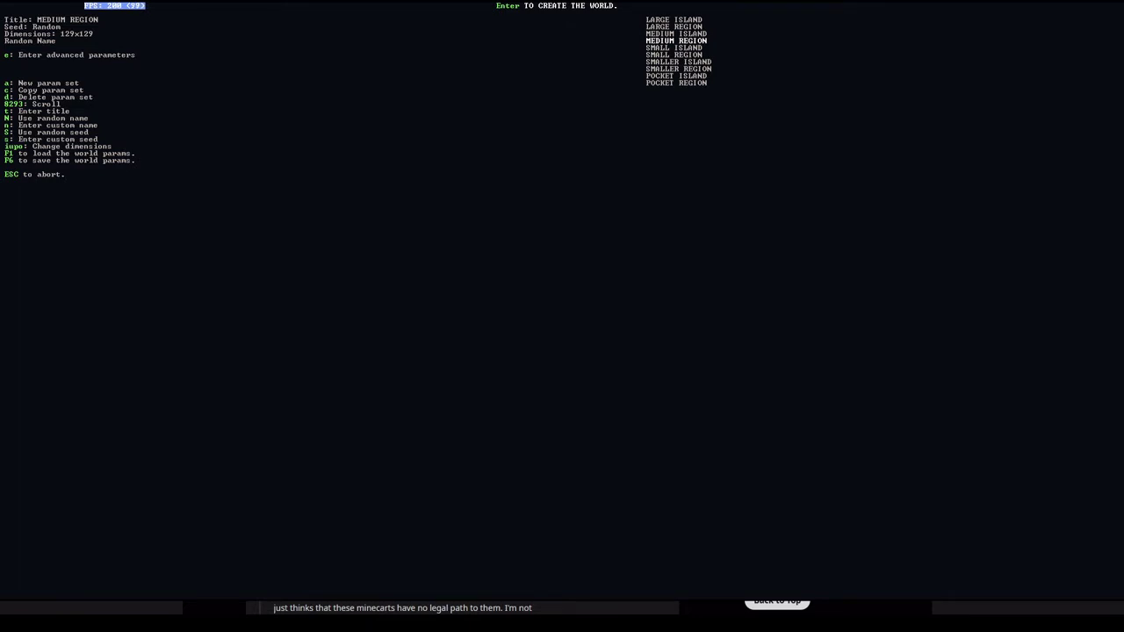
{"action": "key", "text": "Up"}
{"action": "key", "text": "Up"}
{"action": "key", "text": "Down"}
{"action": "key", "text": "Down"}
{"action": "key", "text": "Down"}
{"action": "key", "text": "Down"}
{"action": "key", "text": "Down"}
{"action": "key", "text": "Down"}
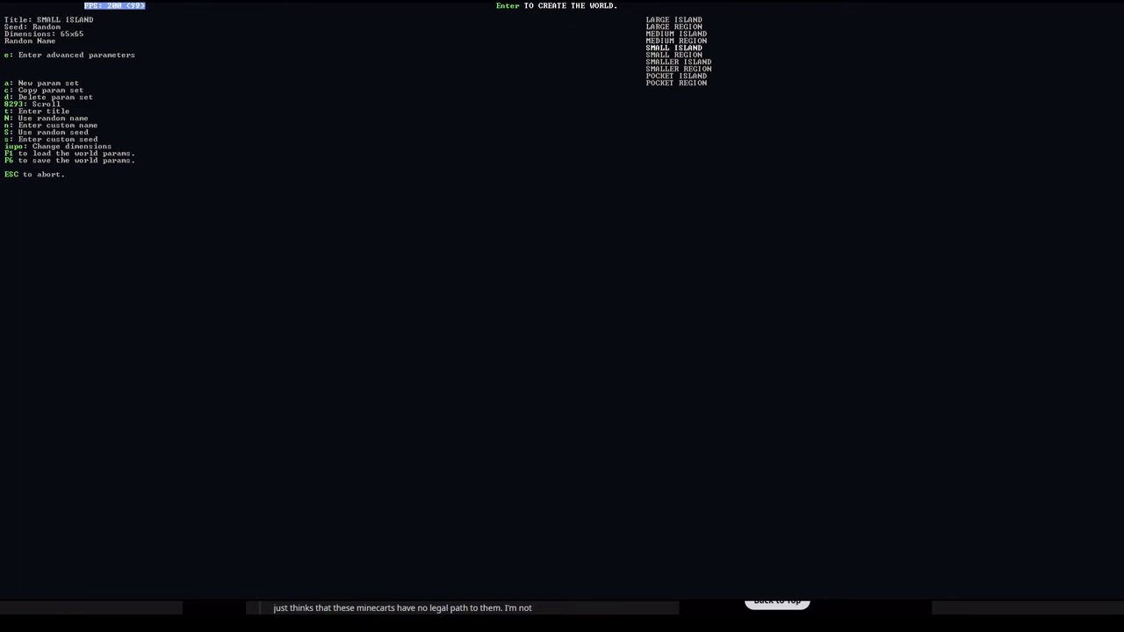
{"action": "key", "text": "Down"}
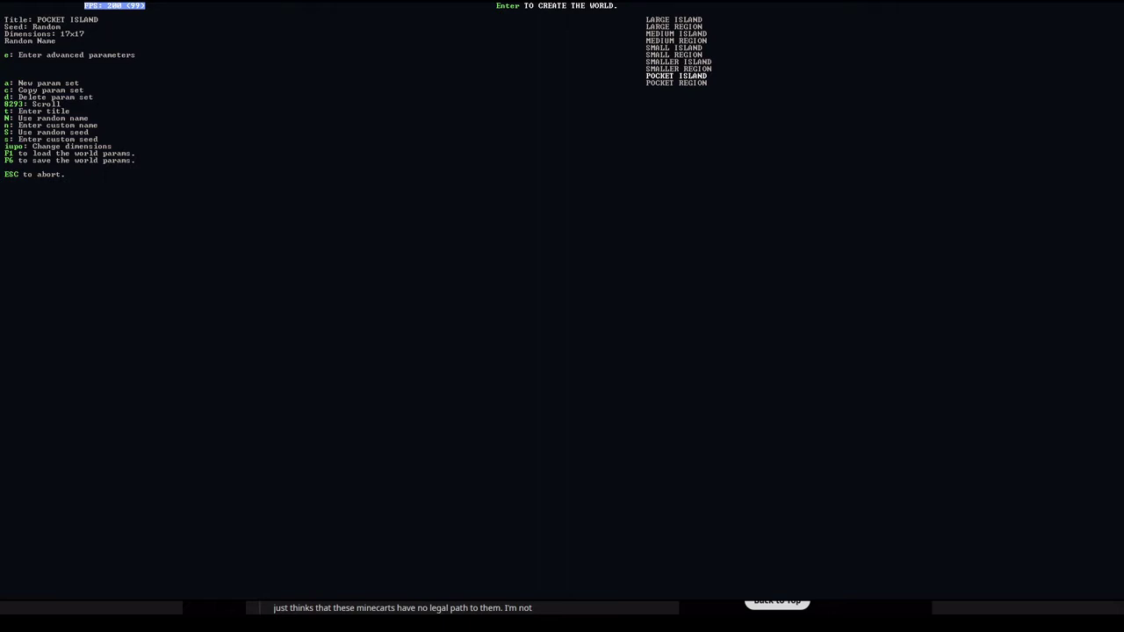
Copy the MEDIUM REGION parameter set and title the copy DANGER EVIL.
{"action": "key", "text": "Up"}
{"action": "key", "text": "Up"}
{"action": "key", "text": "Up"}
{"action": "key", "text": "Up"}
{"action": "key", "text": "Up"}
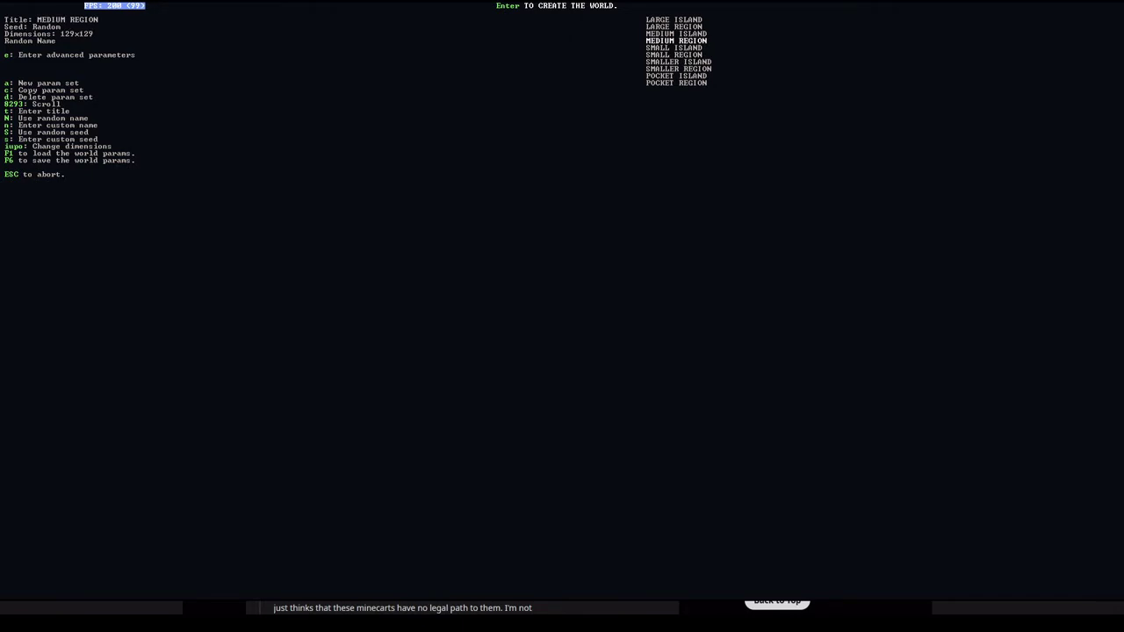
{"action": "key", "text": "c"}
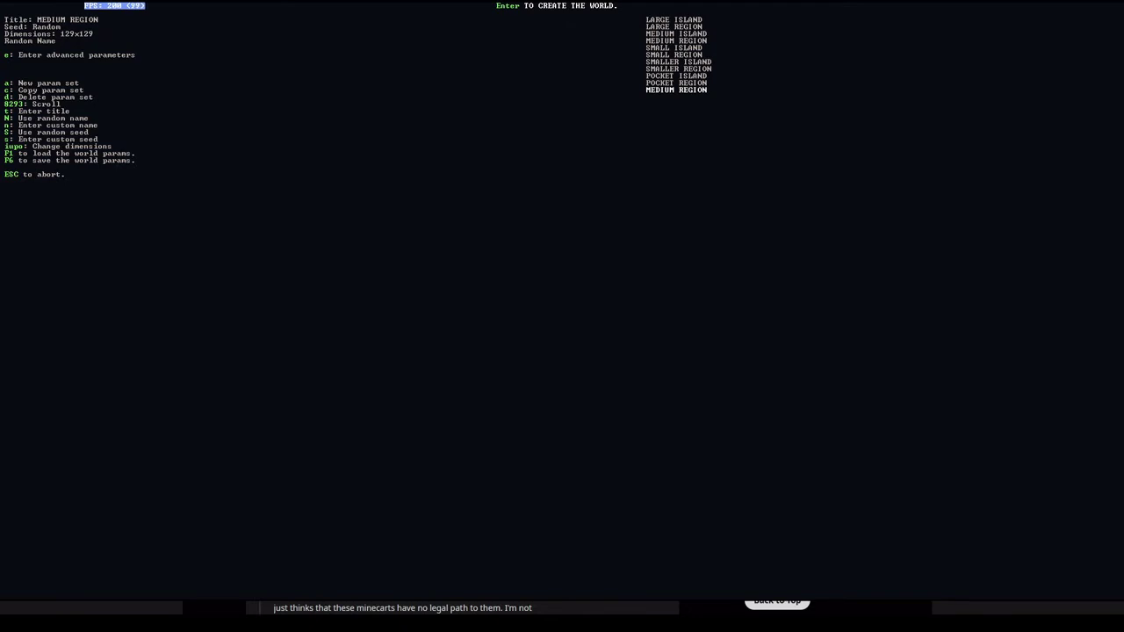
{"action": "key", "text": "t"}
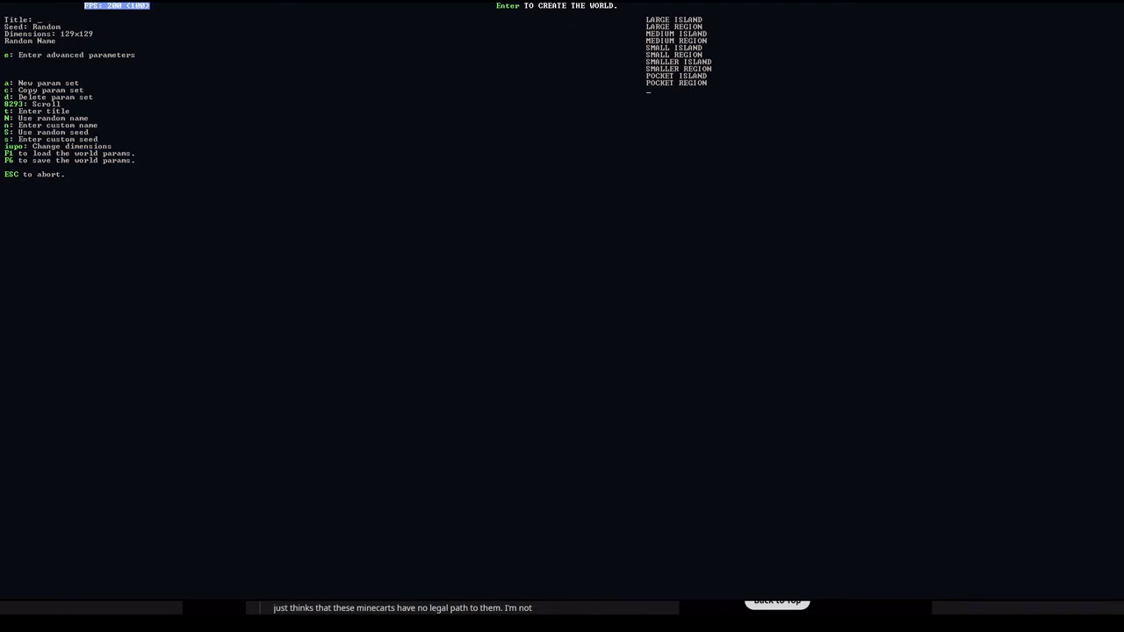
{"action": "type", "text": "DANGER EVIL"}
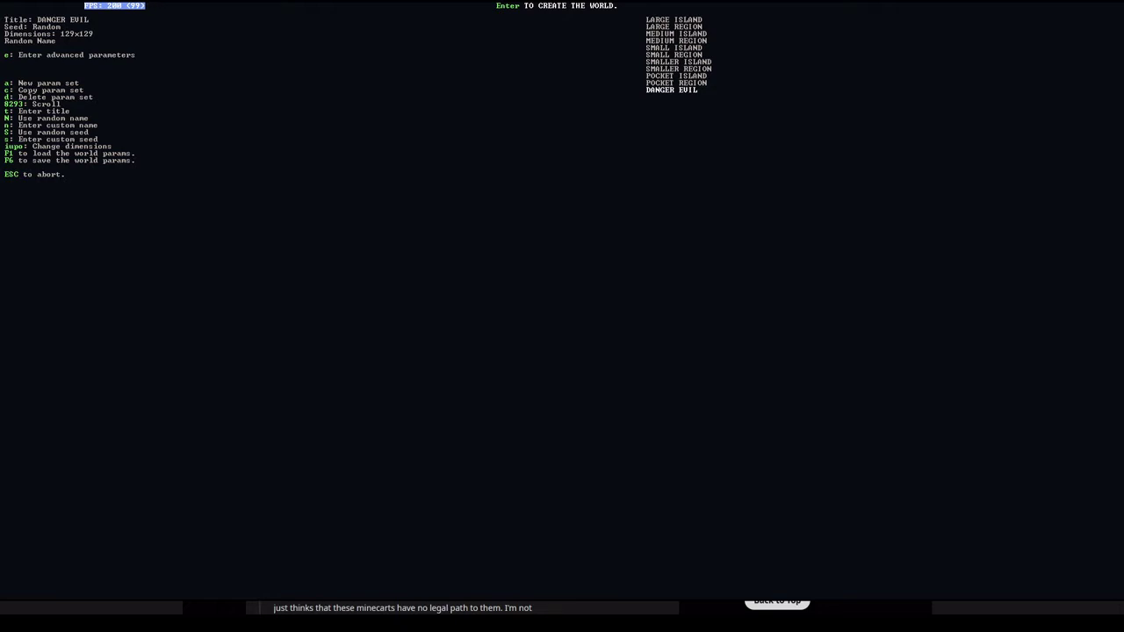
In the advanced parameters of DANGER EVIL, set the main world seed to Evil and Use Seed to Yes.
{"action": "key", "text": "e"}
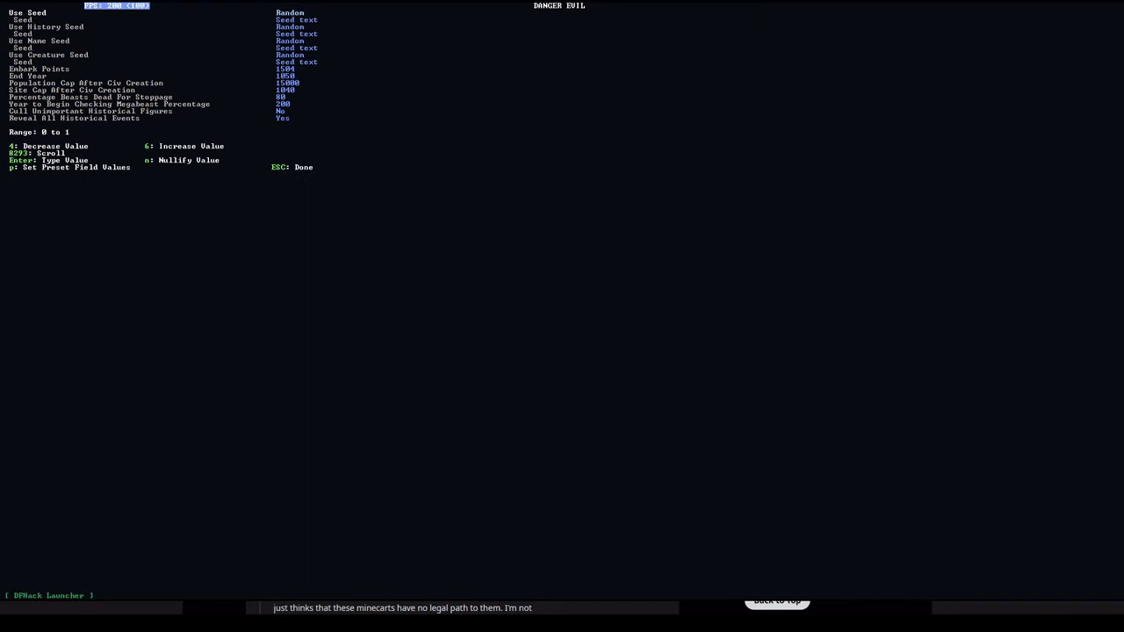
{"action": "key", "text": "Return"}
{"action": "key", "text": "Return"}
{"action": "key", "text": "Down"}
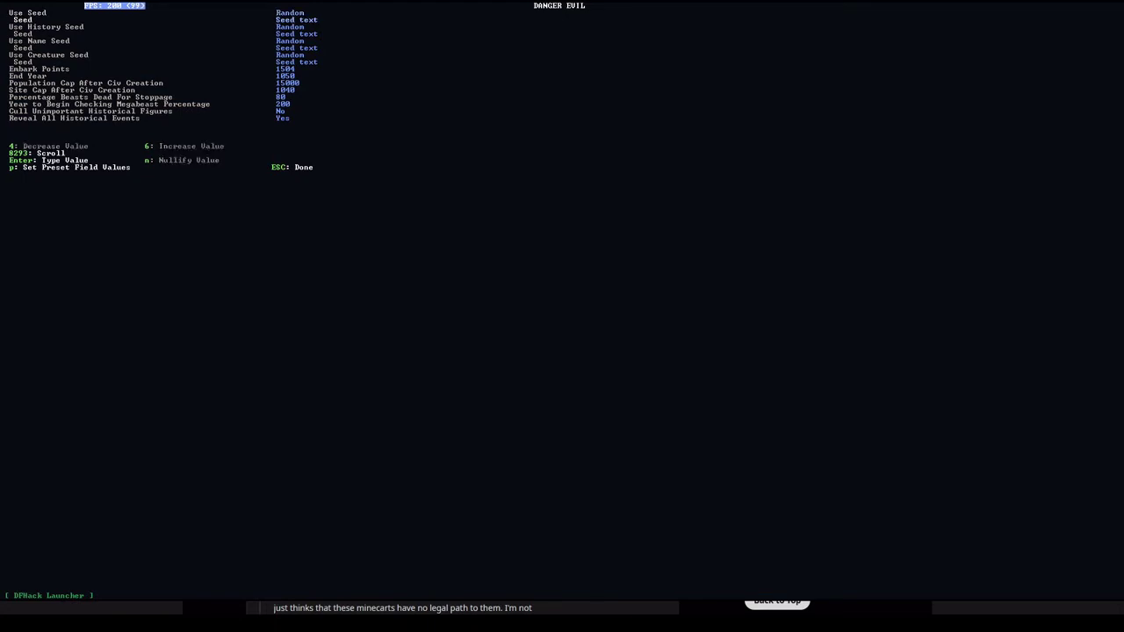
{"action": "key", "text": "Return"}
{"action": "type", "text": "Evil"}
{"action": "key", "text": "Return"}
{"action": "key", "text": "Down"}
{"action": "key", "text": "Up"}
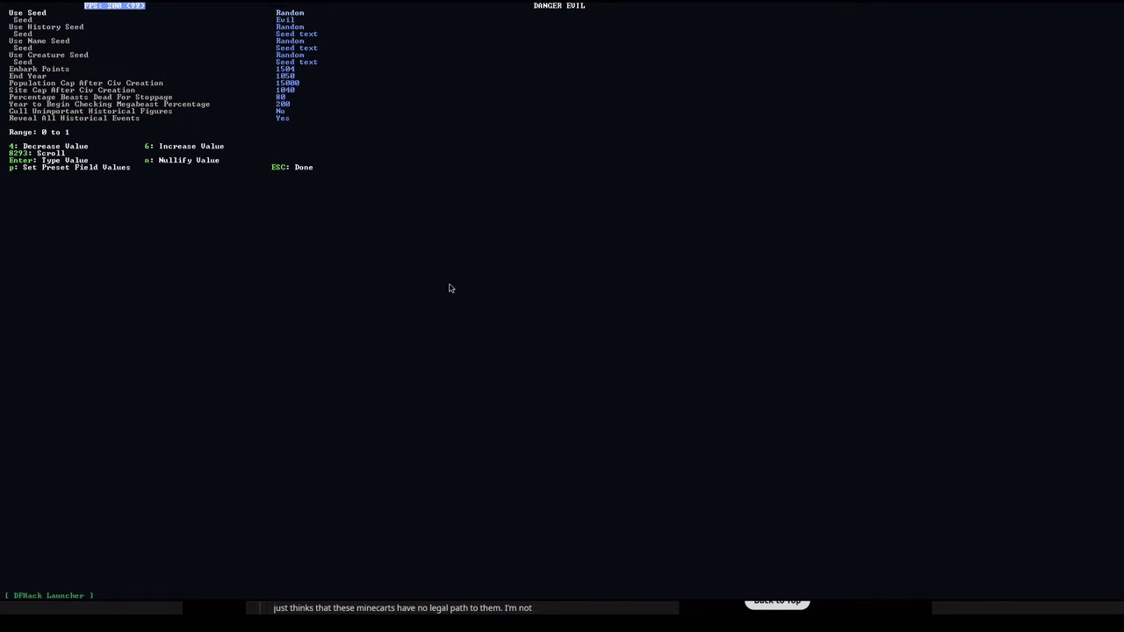
{"action": "key", "text": "6"}
Set Use History Seed to Yes and its seed text to Evil.
{"action": "key", "text": "Down"}
{"action": "key", "text": "Down"}
{"action": "key", "text": "6"}
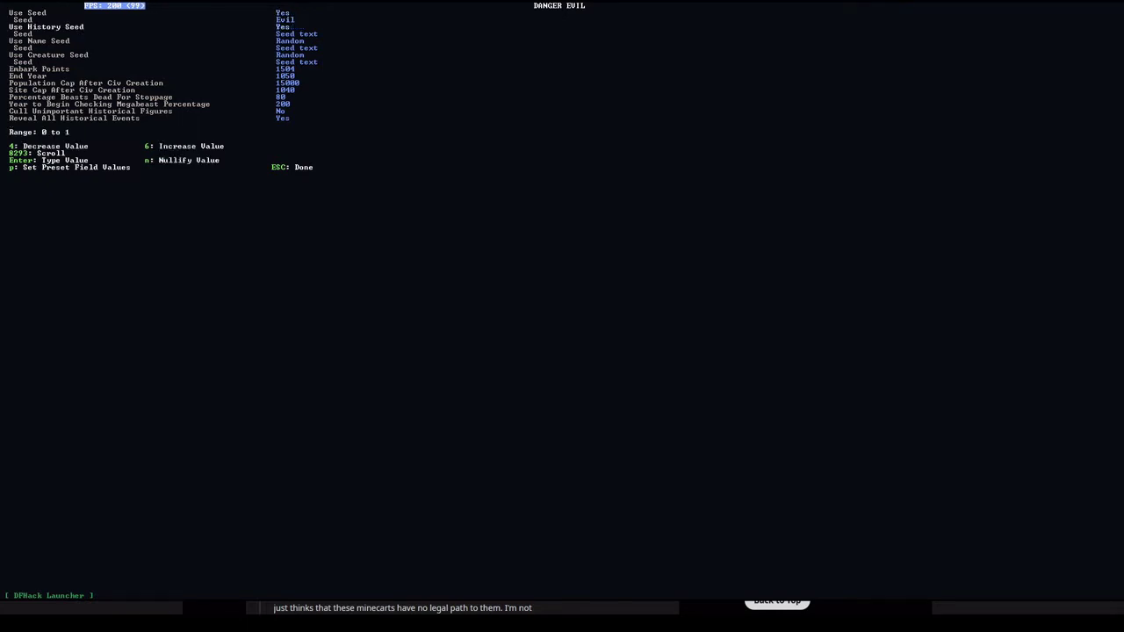
{"action": "key", "text": "Down"}
{"action": "key", "text": "Return"}
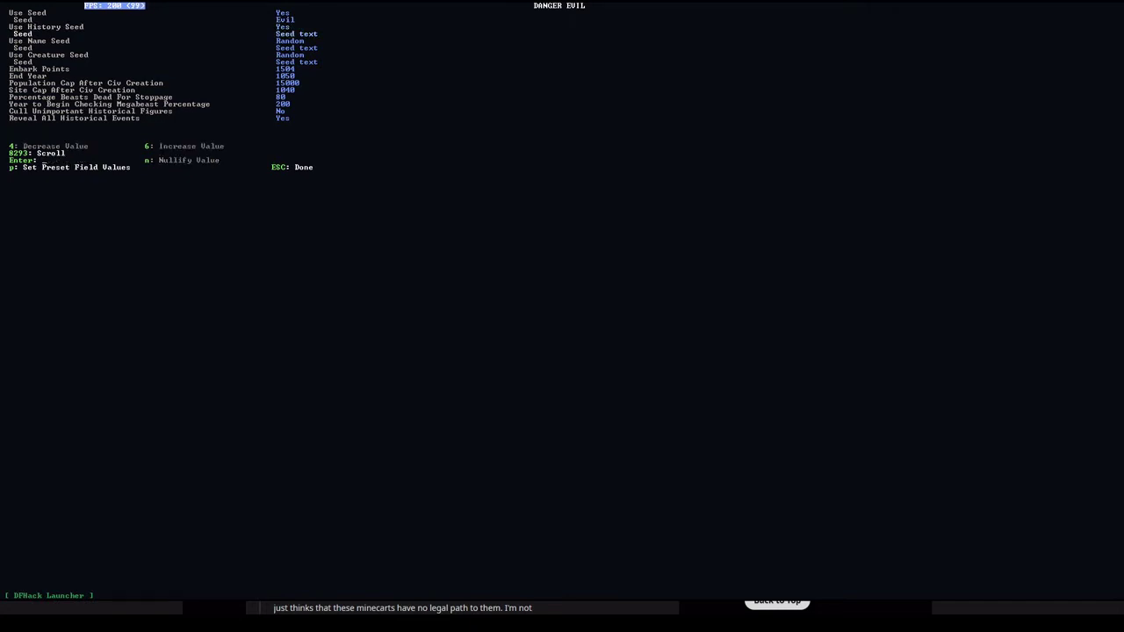
{"action": "type", "text": "Evil"}
{"action": "key", "text": "Return"}
Set Use Name Seed to Yes and its seed text to Evil.
{"action": "key", "text": "Down"}
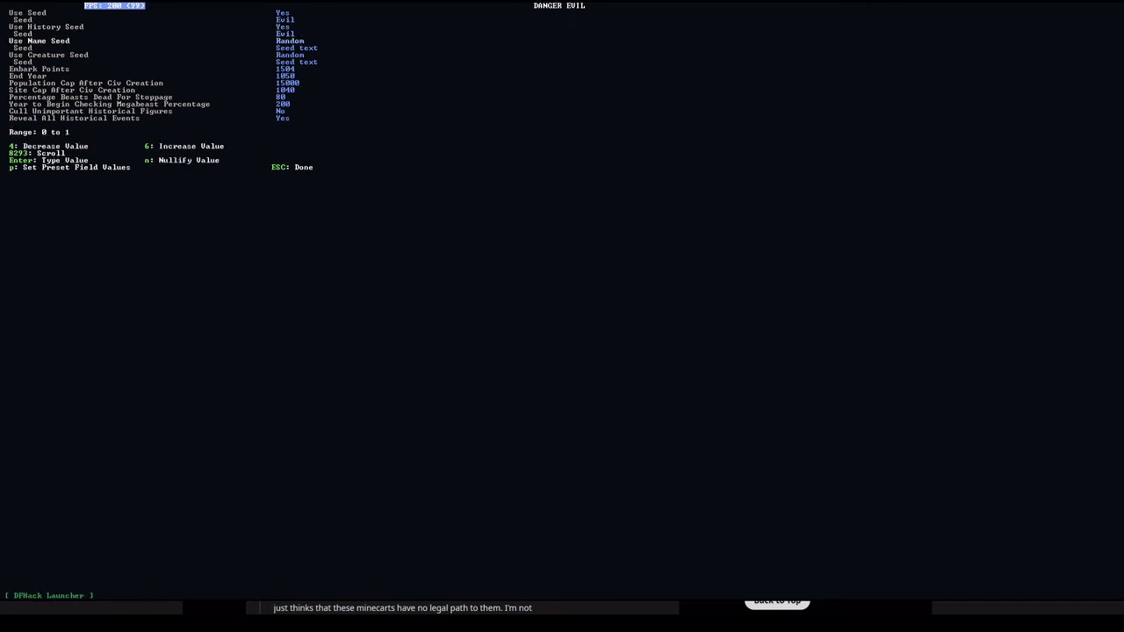
{"action": "key", "text": "6"}
{"action": "key", "text": "Down"}
{"action": "key", "text": "Return"}
{"action": "type", "text": "Evil"}
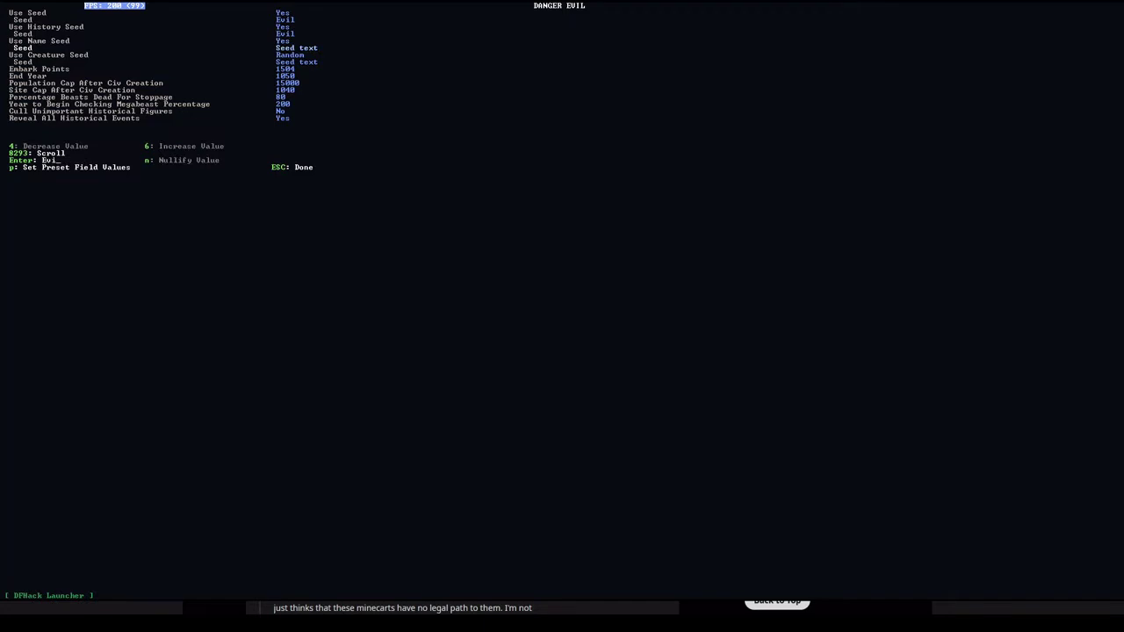
{"action": "key", "text": "Return"}
Set Use Creature Seed to Yes and its seed text to Evil.
{"action": "key", "text": "Down"}
{"action": "key", "text": "6"}
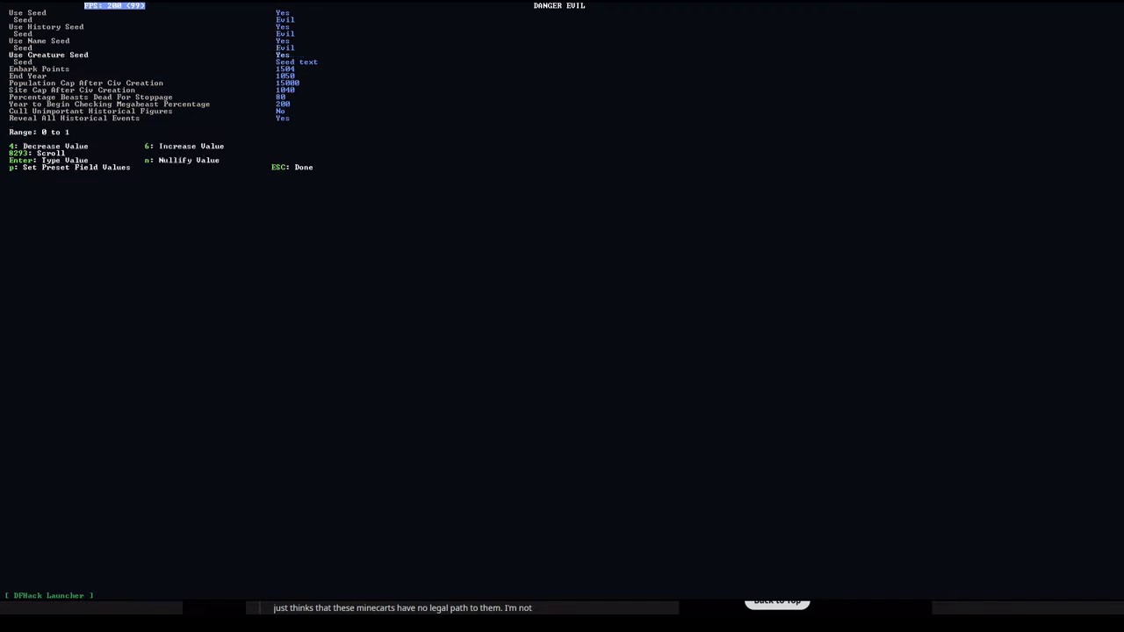
{"action": "key", "text": "Down"}
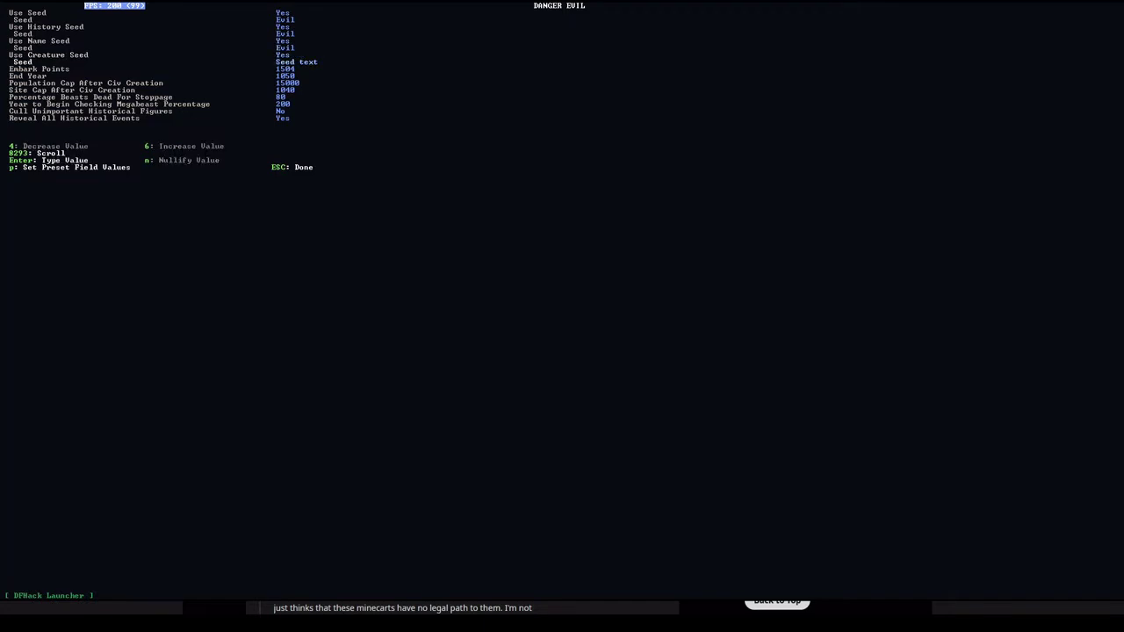
{"action": "key", "text": "Return"}
{"action": "type", "text": "Evil"}
{"action": "key", "text": "Return"}
Review the embark, end year, population, site, beast and history parameters from Embark Points to Reveal All Historical Events.
{"action": "key", "text": "Down"}
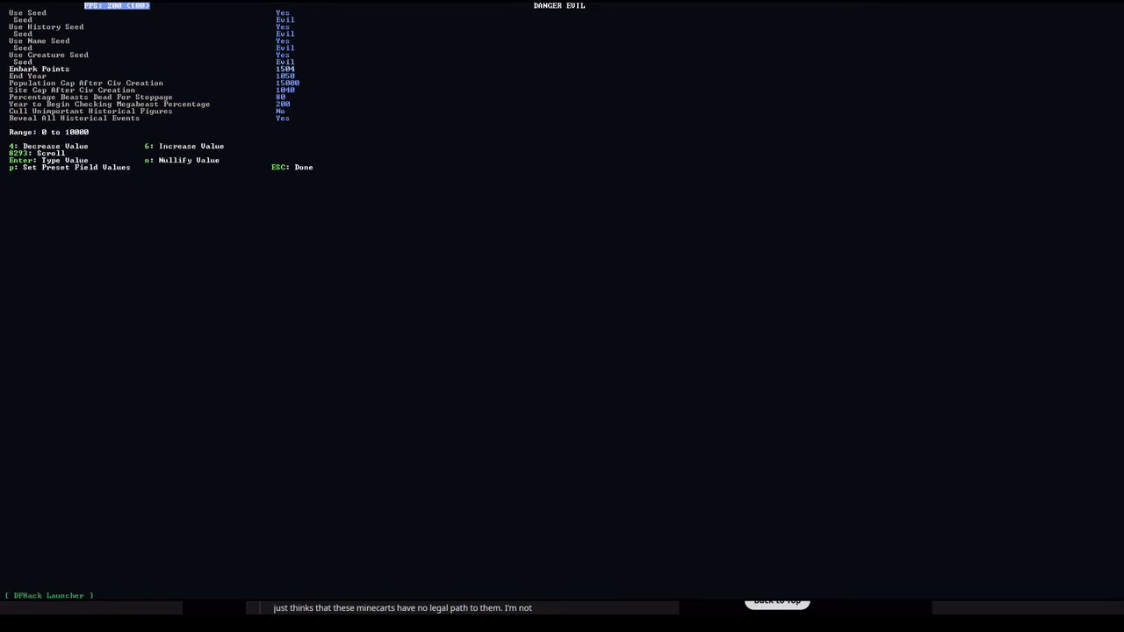
{"action": "key", "text": "Down"}
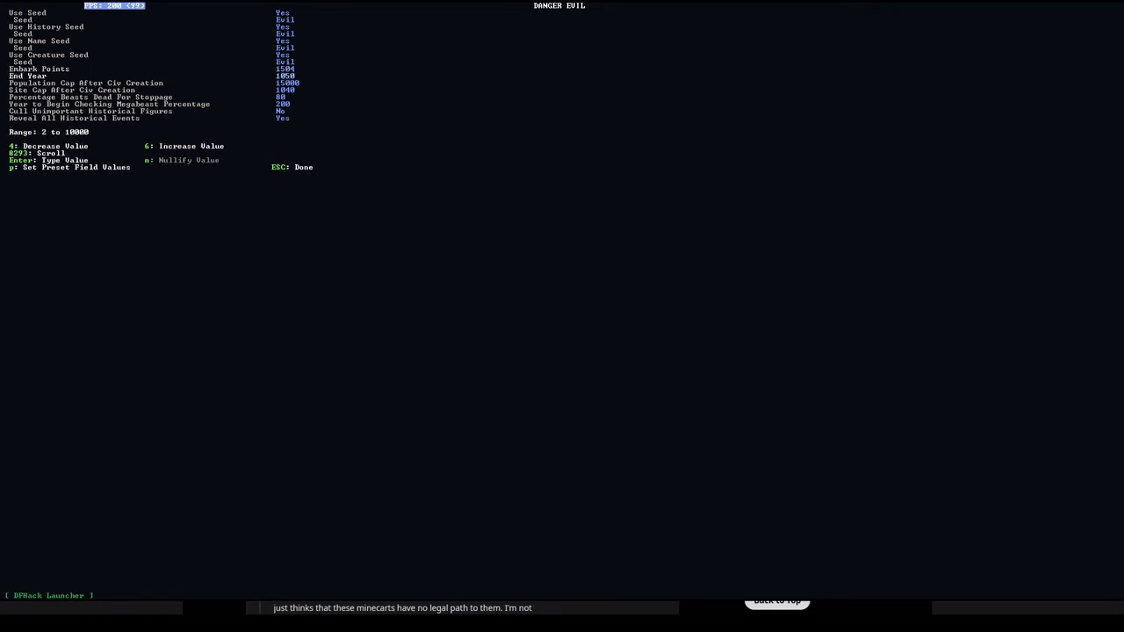
{"action": "key", "text": "Down"}
{"action": "key", "text": "Down"}
{"action": "key", "text": "Down"}
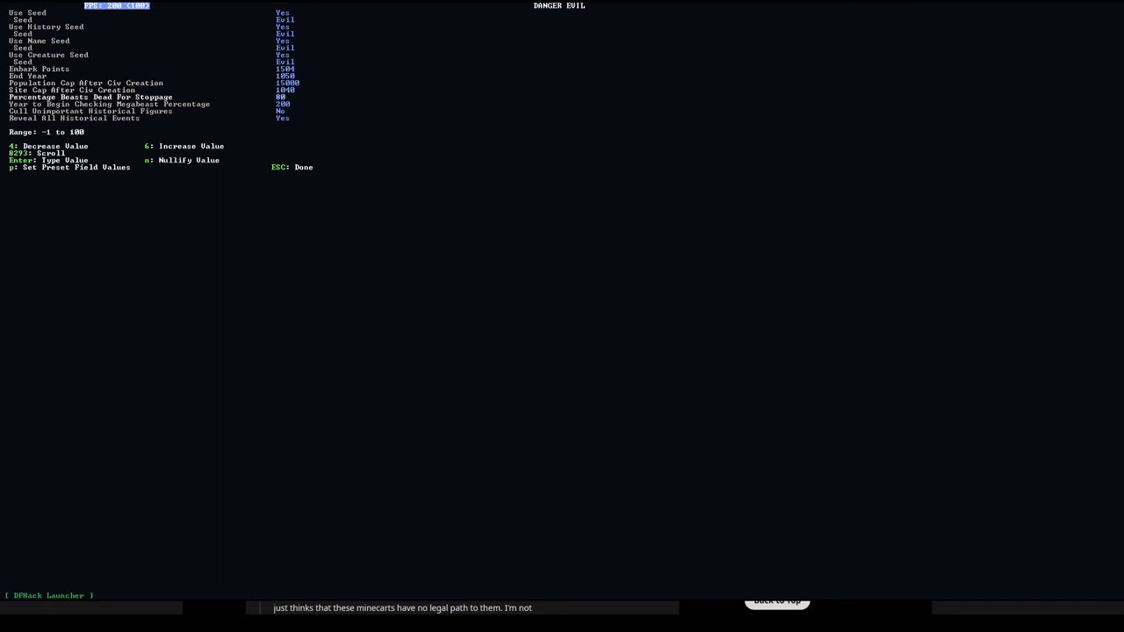
{"action": "key", "text": "Down"}
{"action": "key", "text": "Down"}
{"action": "key", "text": "Down"}
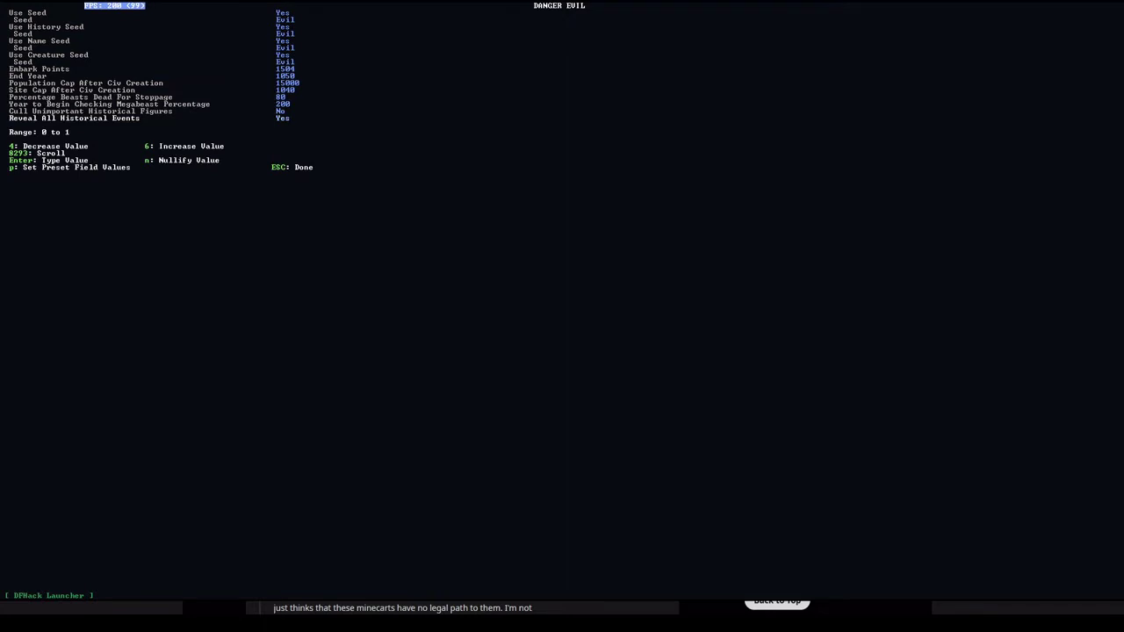
Set Minimum Rainfall to 20 for the DANGER EVIL world.
{"action": "key", "text": "Down"}
{"action": "key", "text": "Down"}
{"action": "key", "text": "Down"}
{"action": "key", "text": "Down"}
{"action": "key", "text": "Down"}
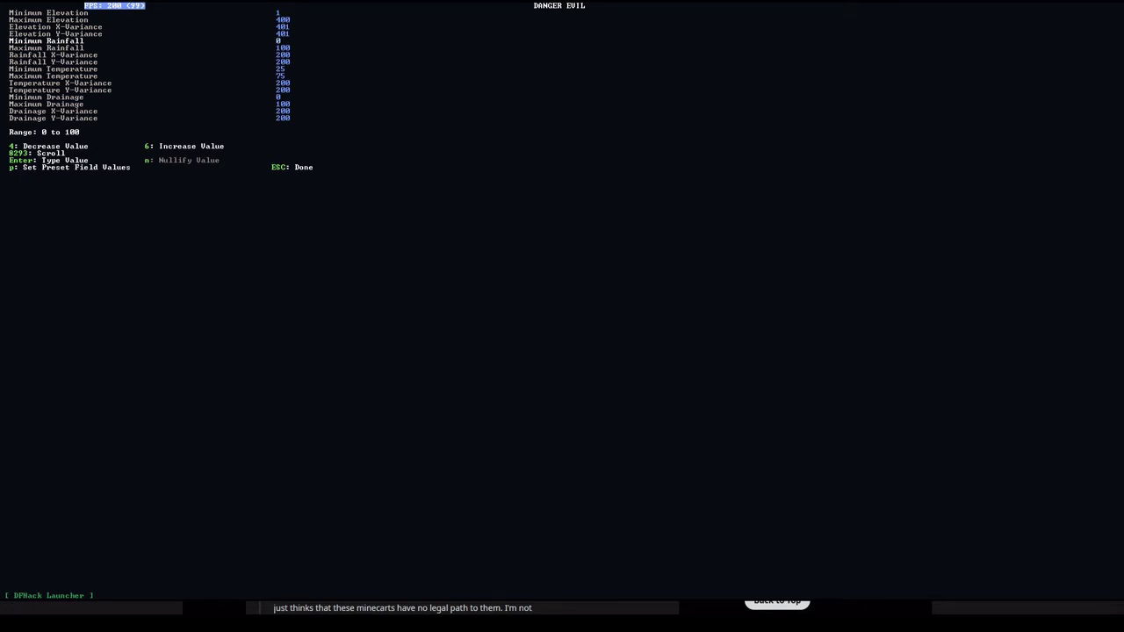
{"action": "key", "text": "Return"}
{"action": "type", "text": "4"}
{"action": "key", "text": "BackSpace"}
{"action": "type", "text": "1862"}
Raise Minimum Volcanism to 15.
{"action": "key", "text": "2"}
{"action": "key", "text": "2"}
{"action": "key", "text": "2"}
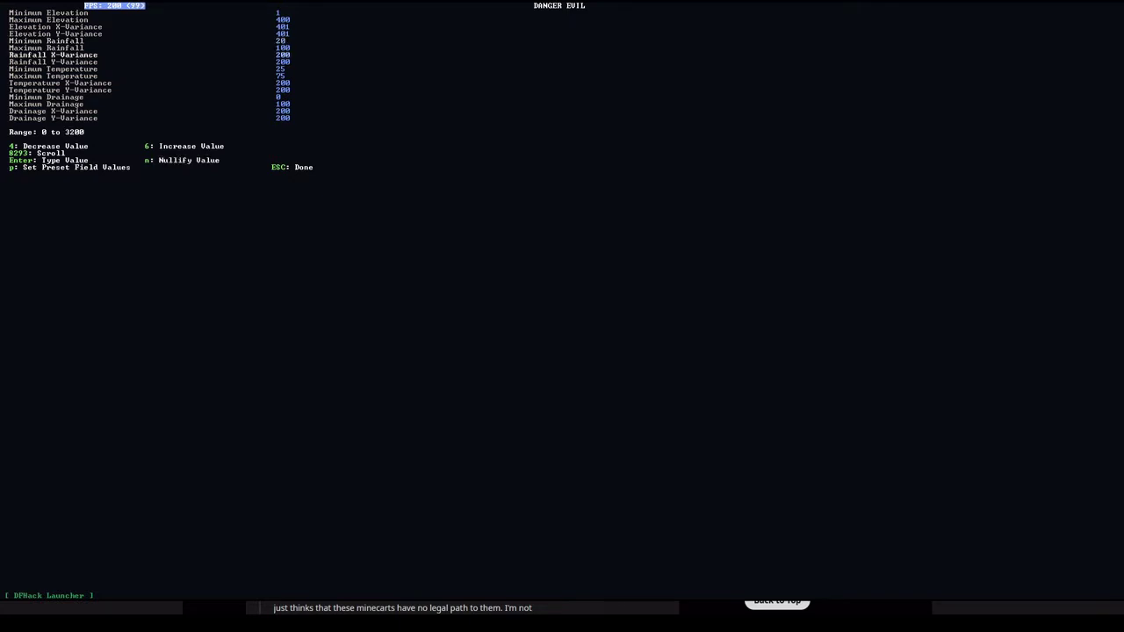
{"action": "key", "text": "2"}
{"action": "key", "text": "2"}
{"action": "key", "text": "2"}
{"action": "key", "text": "2"}
{"action": "key", "text": "2"}
{"action": "key", "text": "2"}
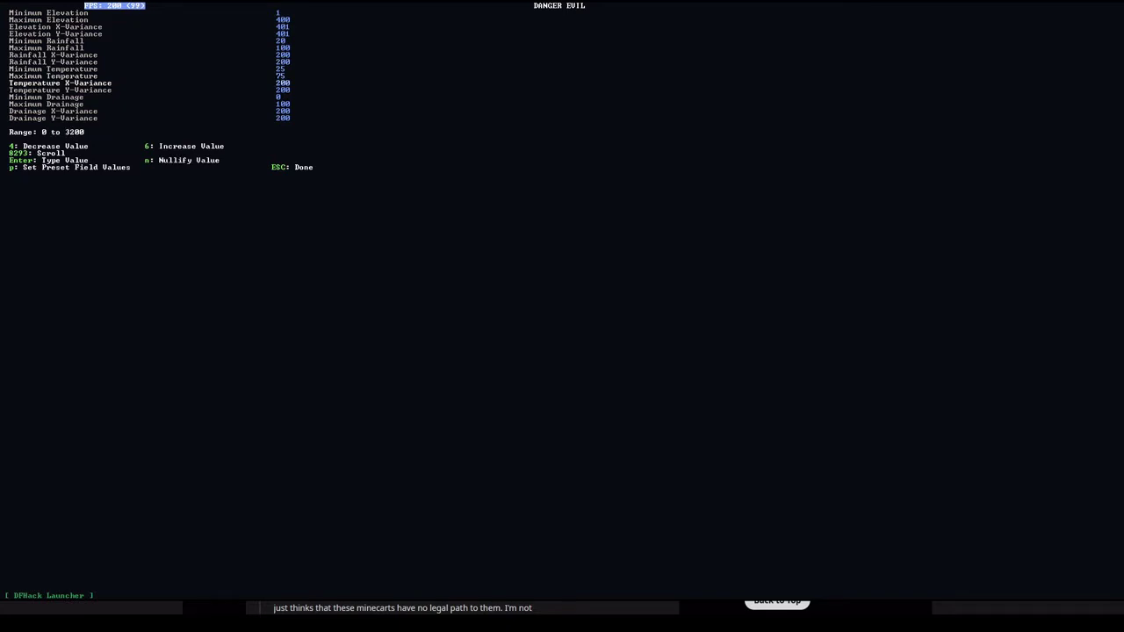
{"action": "key", "text": "2"}
{"action": "key", "text": "2"}
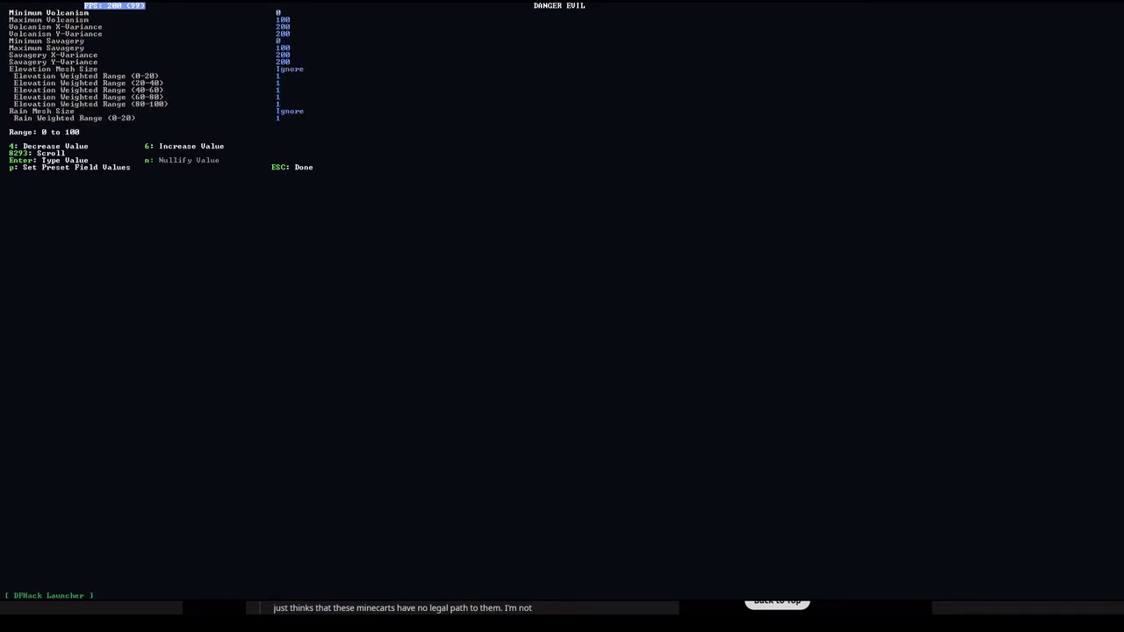
{"action": "key", "text": "2"}
{"action": "key", "text": "2"}
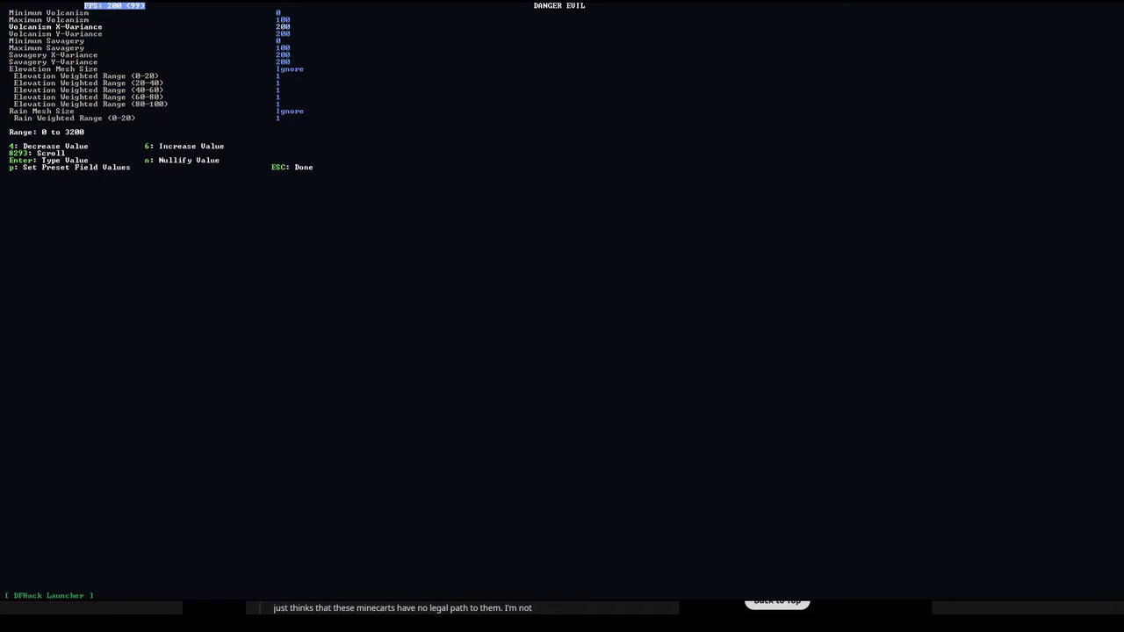
{"action": "key", "text": "8"}
{"action": "key", "text": "8"}
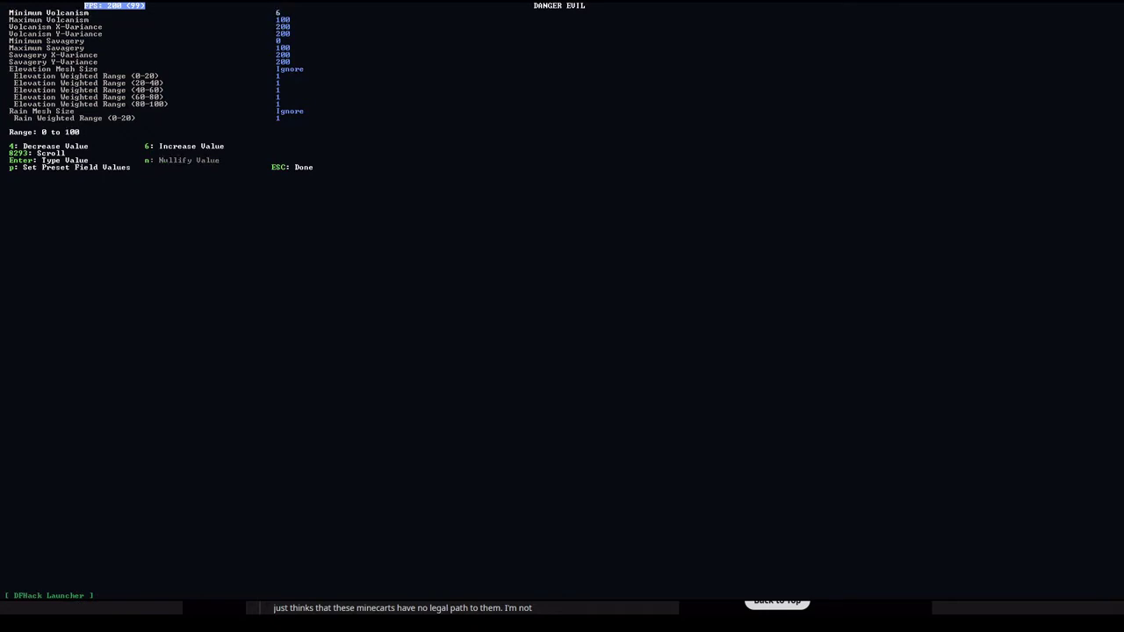
{"action": "key", "text": "6"}
{"action": "key", "text": "6"}
Raise Minimum Savagery to 7.
{"action": "key", "text": "2"}
{"action": "key", "text": "2"}
{"action": "key", "text": "2"}
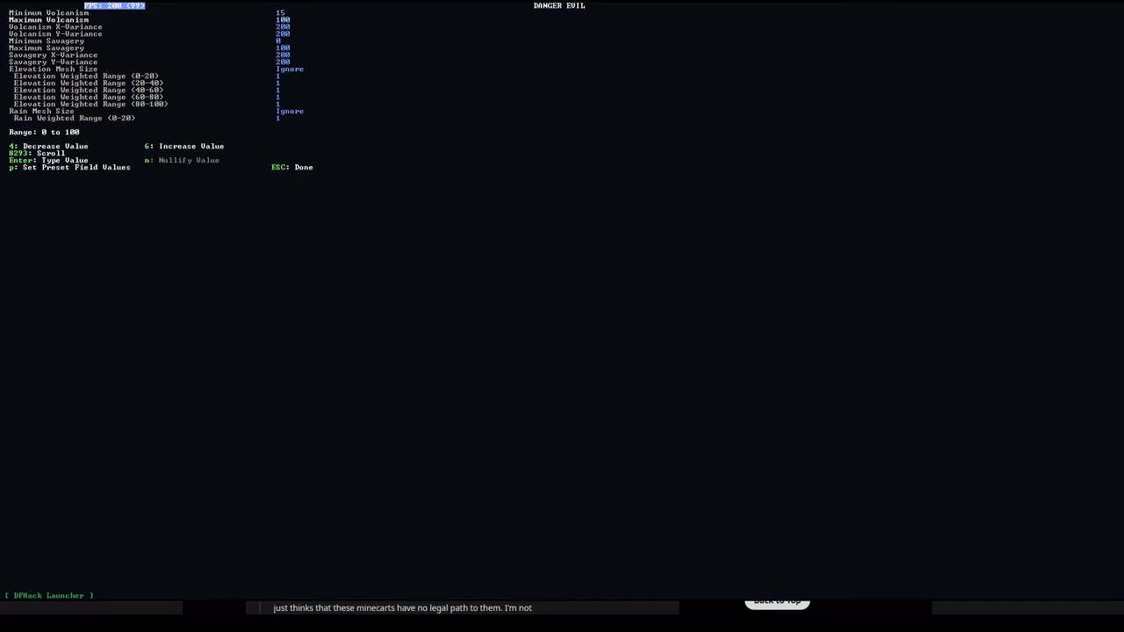
{"action": "key", "text": "2"}
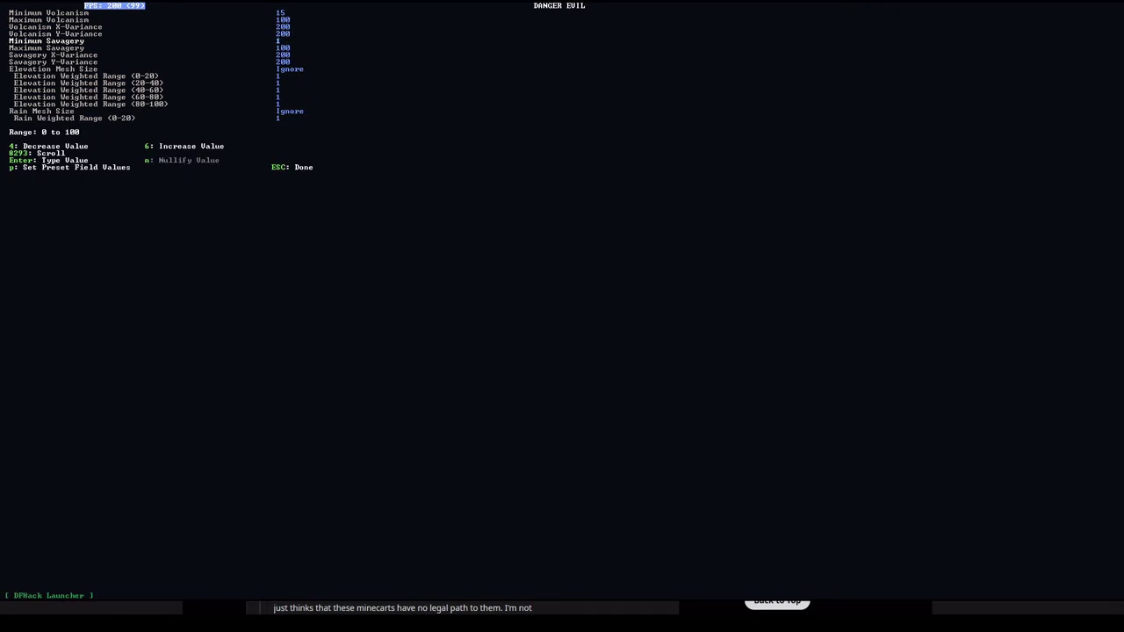
{"action": "key", "text": "2"}
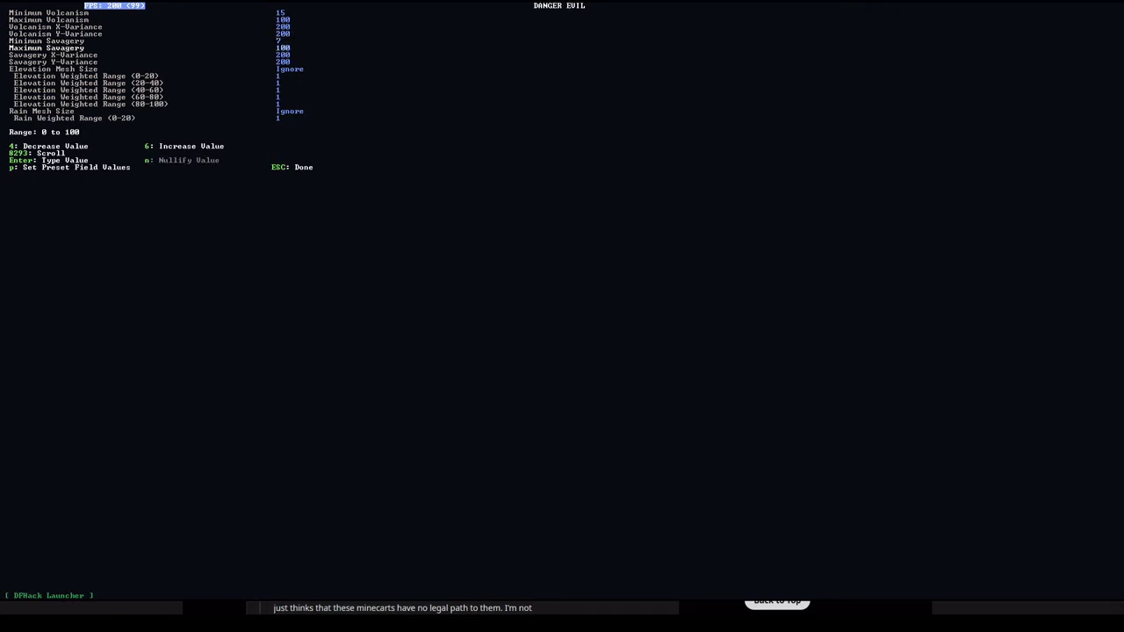
Look through the mesh size and weighted range parameters for elevation, rain, drainage, savagery and temperature.
{"action": "key", "text": "2"}
{"action": "key", "text": "2"}
{"action": "key", "text": "2"}
{"action": "key", "text": "2"}
{"action": "key", "text": "2"}
{"action": "key", "text": "2"}
{"action": "key", "text": "2"}
{"action": "key", "text": "2"}
{"action": "key", "text": "2"}
{"action": "key", "text": "2"}
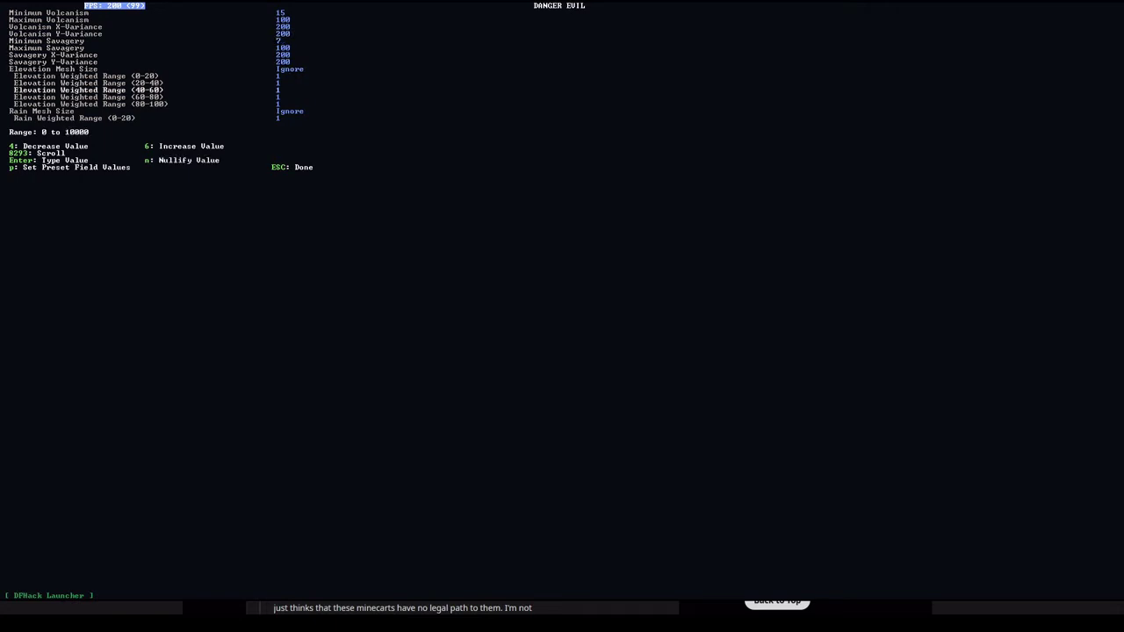
{"action": "key", "text": "3"}
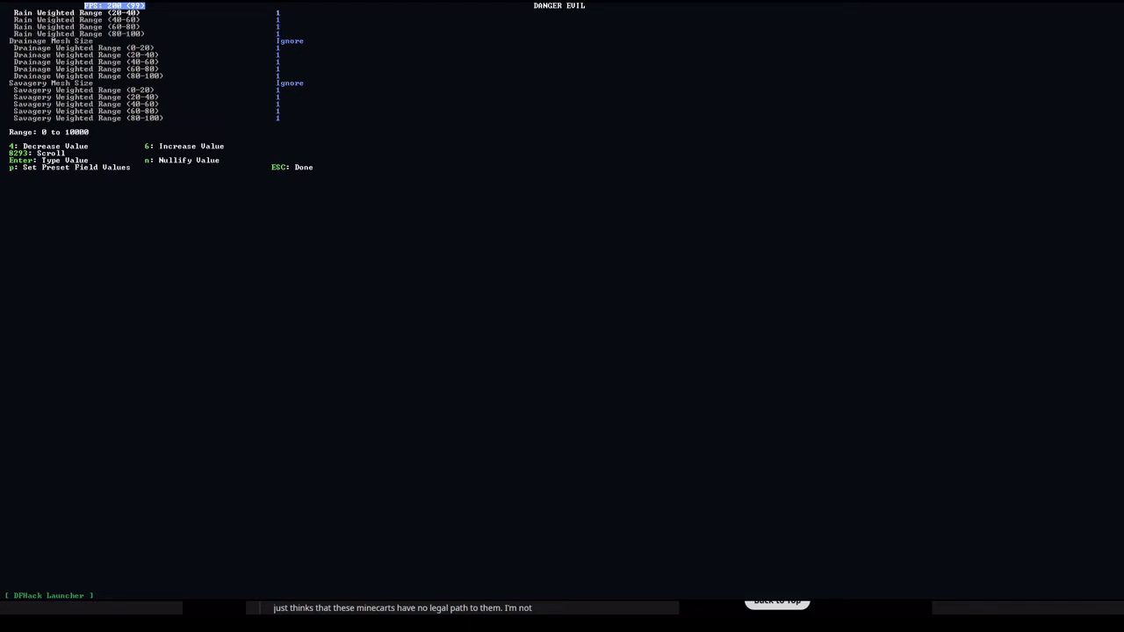
{"action": "key", "text": "2"}
{"action": "key", "text": "3"}
{"action": "key", "text": "2"}
{"action": "key", "text": "2"}
{"action": "key", "text": "2"}
{"action": "key", "text": "2"}
{"action": "key", "text": "2"}
{"action": "key", "text": "2"}
{"action": "key", "text": "2"}
{"action": "key", "text": "2"}
{"action": "key", "text": "2"}
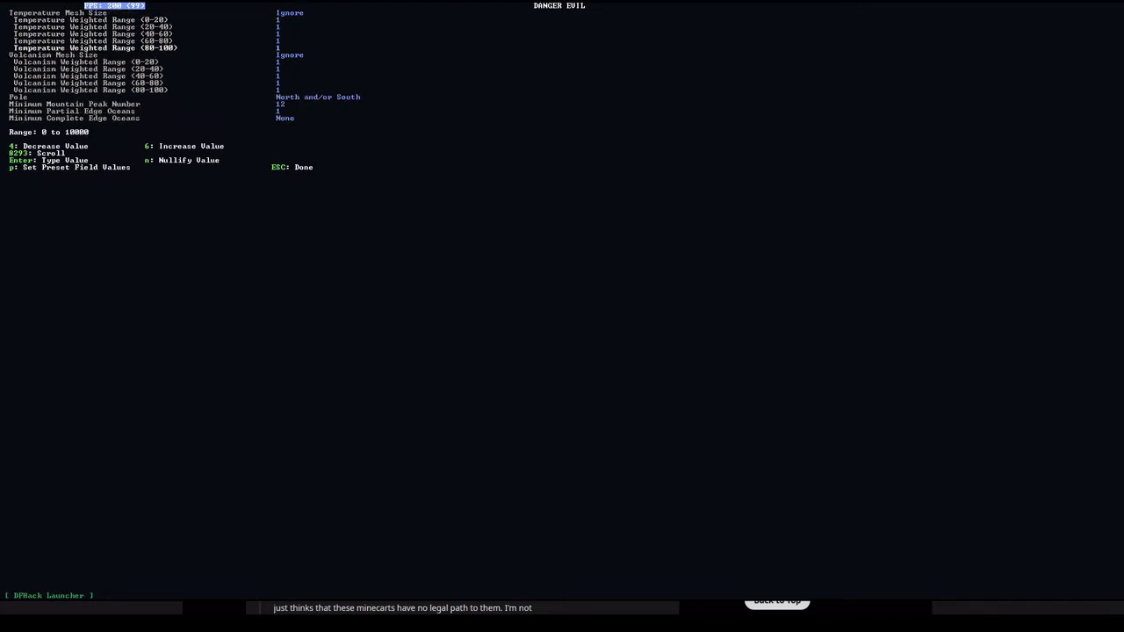
Raise Minimum Volcano Number to 15.
{"action": "key", "text": "Down"}
{"action": "key", "text": "Down"}
{"action": "key", "text": "Down"}
{"action": "key", "text": "Down"}
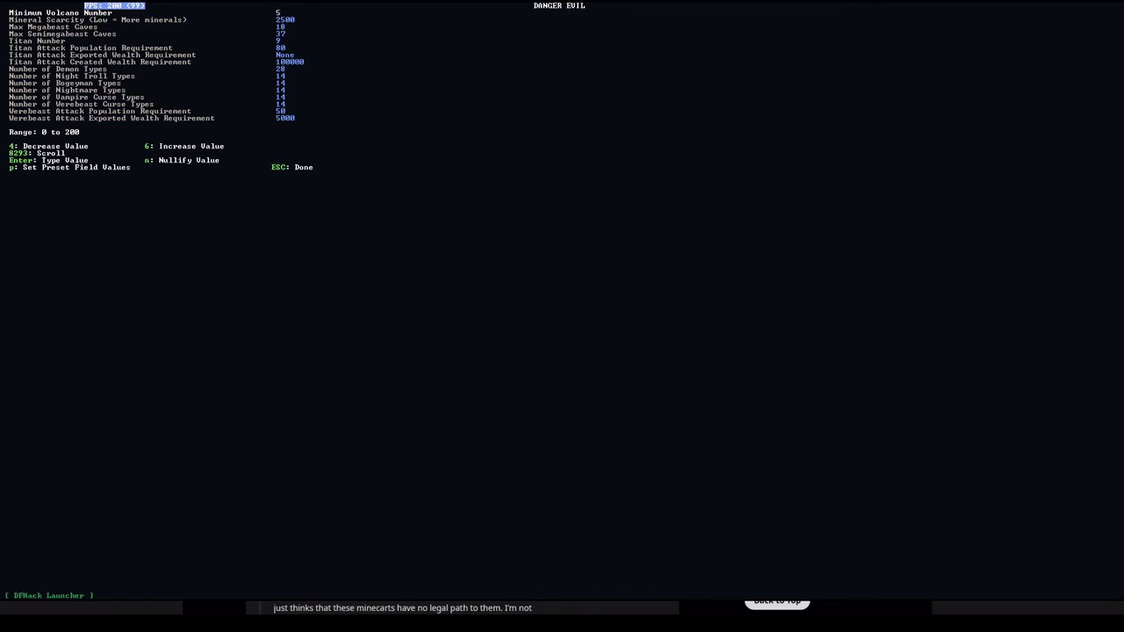
{"action": "key", "text": "6"}
{"action": "key", "text": "6"}
Set Mineral Scarcity to 1000.
{"action": "key", "text": "Down"}
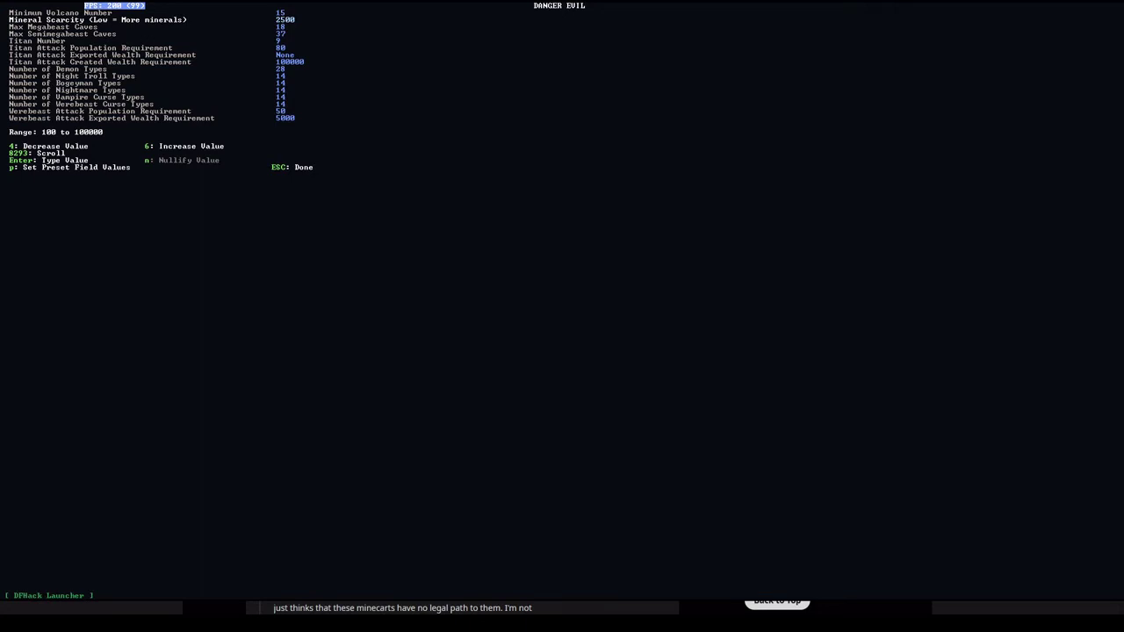
{"action": "key", "text": "Return"}
{"action": "type", "text": "100"}
{"action": "key", "text": "Return"}
{"action": "key", "text": "Return"}
{"action": "type", "text": "1000"}
{"action": "key", "text": "Return"}
Review the megabeast, titan, demon, night creature, vampire and werebeast parameters.
{"action": "key", "text": "Down"}
{"action": "key", "text": "Down"}
{"action": "key", "text": "Down"}
{"action": "key", "text": "Down"}
{"action": "key", "text": "Down"}
{"action": "key", "text": "Down"}
{"action": "key", "text": "Down"}
{"action": "key", "text": "Down"}
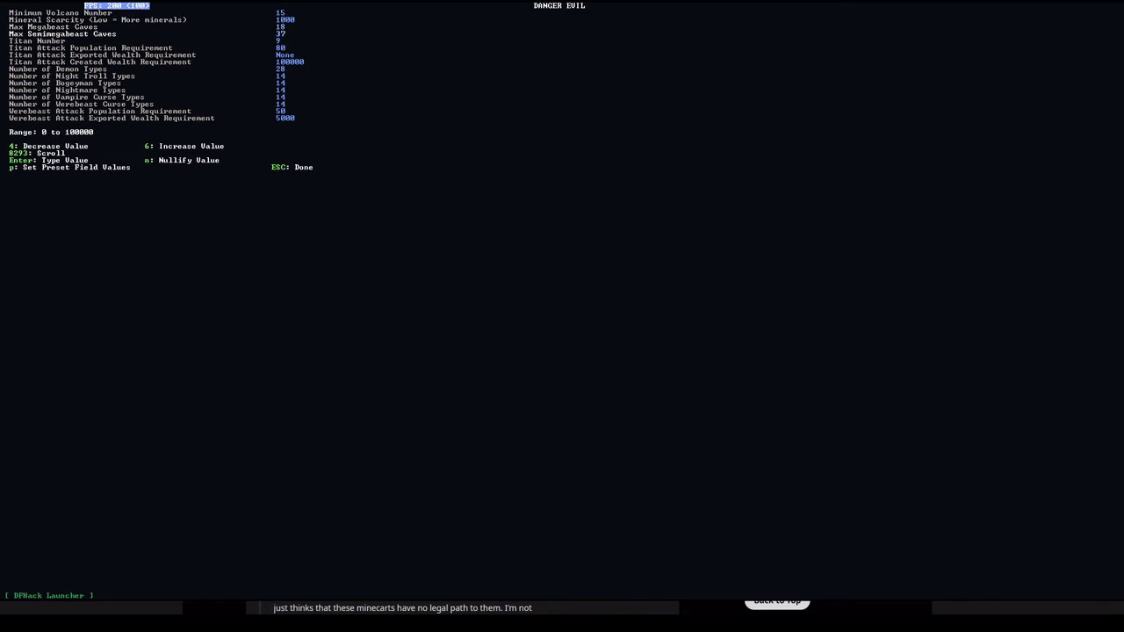
{"action": "key", "text": "Down"}
{"action": "key", "text": "Down"}
{"action": "key", "text": "Down"}
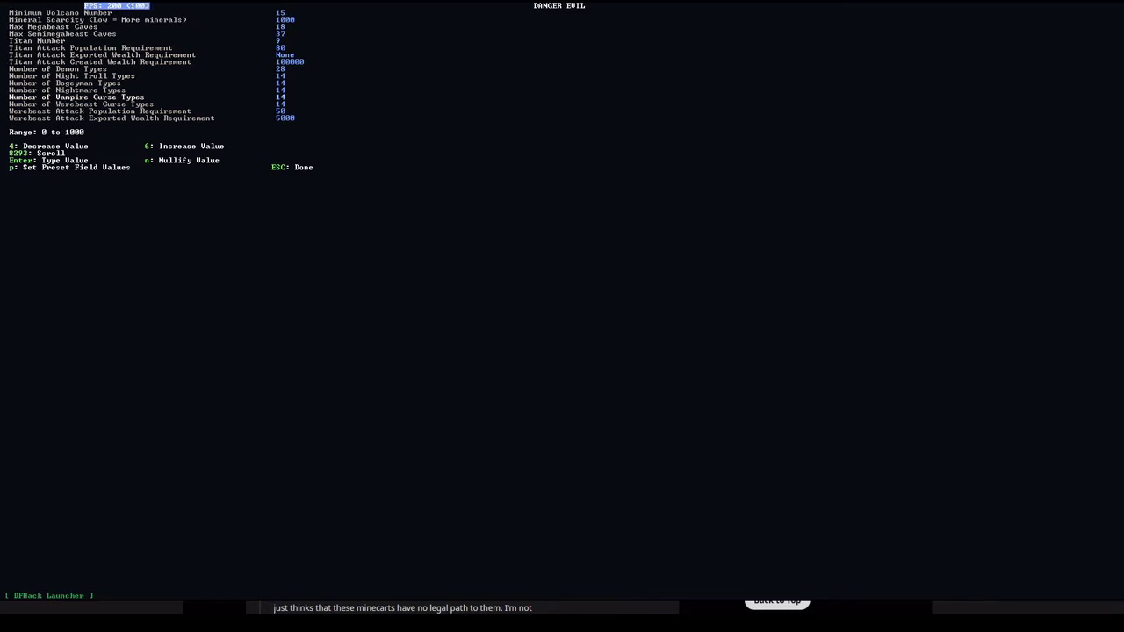
{"action": "key", "text": "Down"}
{"action": "key", "text": "Down"}
{"action": "key", "text": "Down"}
Examine the secret, interaction, evil cloud and rain, divine, necromancer and desired good square parameters.
{"action": "key", "text": "Down"}
{"action": "key", "text": "Down"}
{"action": "key", "text": "Down"}
{"action": "key", "text": "Down"}
{"action": "key", "text": "Down"}
{"action": "key", "text": "Down"}
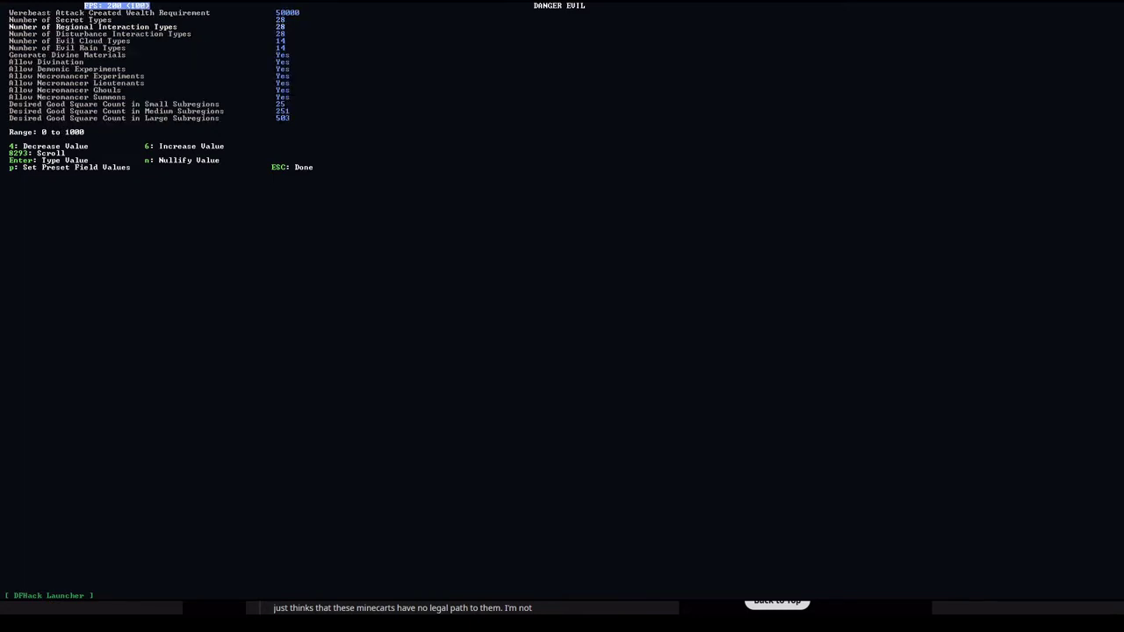
{"action": "key", "text": "Down"}
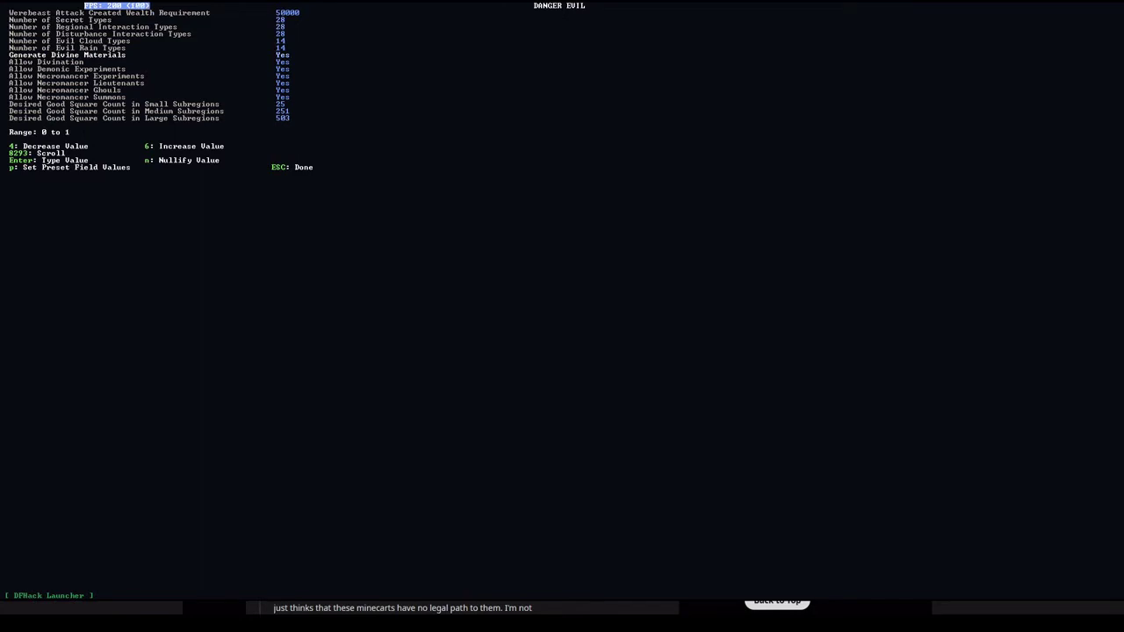
{"action": "key", "text": "Down"}
{"action": "key", "text": "Down"}
{"action": "key", "text": "Down"}
{"action": "key", "text": "Down"}
{"action": "key", "text": "Down"}
{"action": "key", "text": "Down"}
{"action": "key", "text": "Down"}
{"action": "key", "text": "Down"}
{"action": "key", "text": "Down"}
{"action": "key", "text": "Down"}
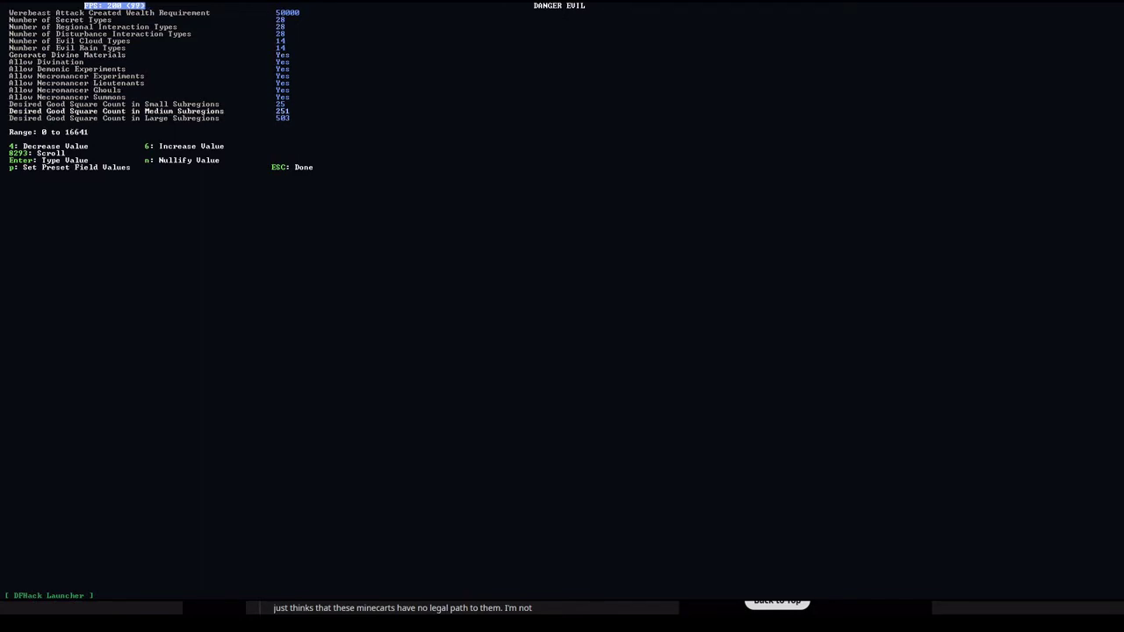
Look through the minimum region and square counts, Erosion Cycle Count and pre-erosion river start parameters.
{"action": "key", "text": "Down"}
{"action": "key", "text": "Down"}
{"action": "key", "text": "Down"}
{"action": "key", "text": "Down"}
{"action": "key", "text": "Down"}
{"action": "key", "text": "Down"}
{"action": "key", "text": "Down"}
{"action": "key", "text": "Down"}
{"action": "key", "text": "Down"}
{"action": "key", "text": "Down"}
{"action": "key", "text": "Down"}
{"action": "key", "text": "Down"}
{"action": "key", "text": "Down"}
{"action": "key", "text": "Down"}
{"action": "key", "text": "Down"}
{"action": "key", "text": "Down"}
{"action": "key", "text": "Down"}
{"action": "key", "text": "Down"}
{"action": "key", "text": "Down"}
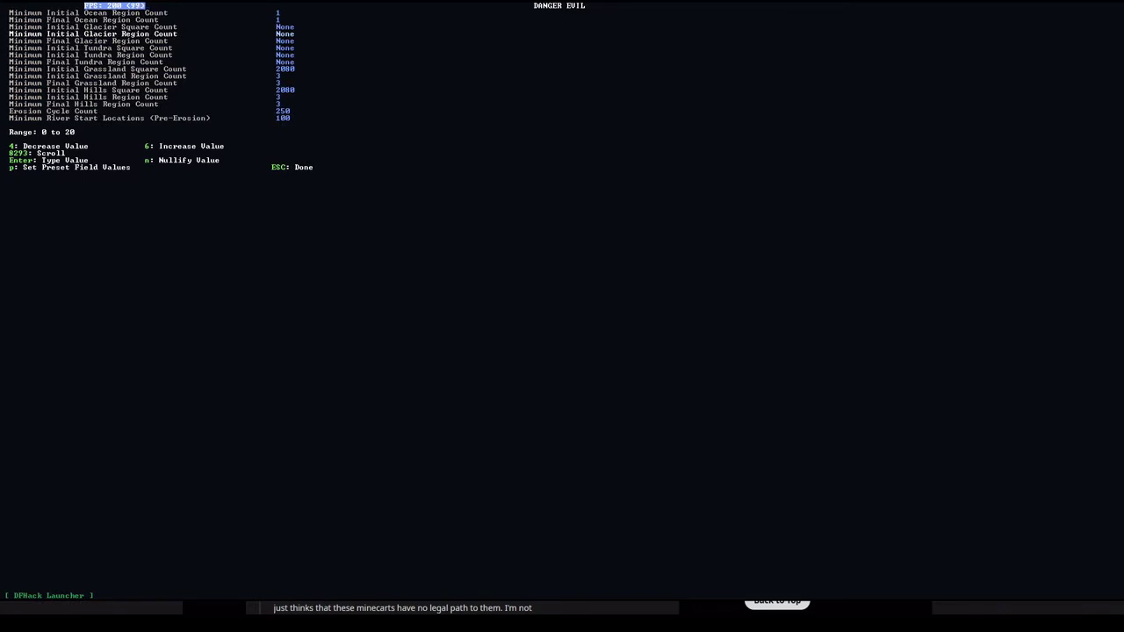
{"action": "key", "text": "Down"}
{"action": "key", "text": "Down"}
{"action": "key", "text": "Down"}
{"action": "key", "text": "Down"}
{"action": "key", "text": "Down"}
{"action": "key", "text": "Down"}
{"action": "key", "text": "Down"}
{"action": "key", "text": "Down"}
{"action": "key", "text": "Down"}
{"action": "key", "text": "Down"}
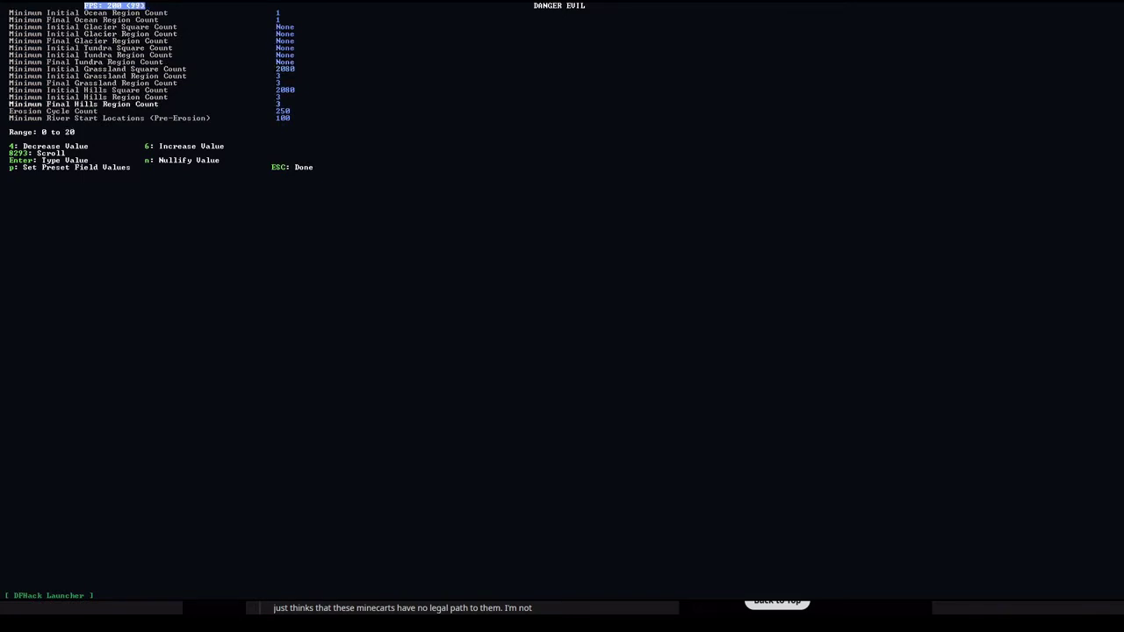
{"action": "key", "text": "Down"}
{"action": "key", "text": "Down"}
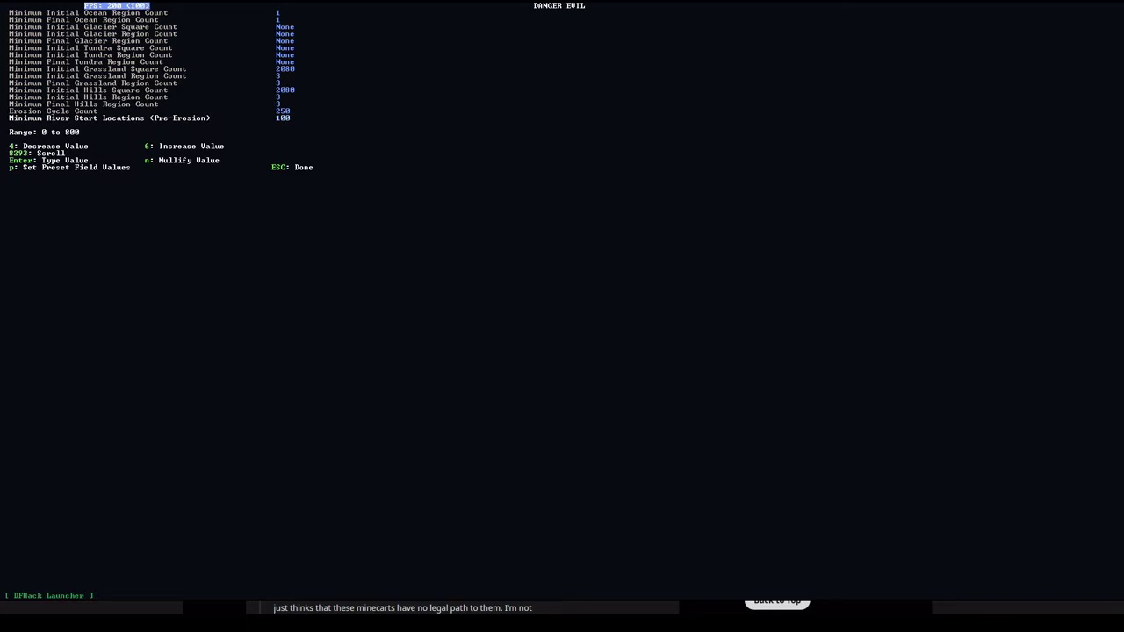
Review the post-erosion river, cliff, rain shadow, subregion, cavern layer, magma and bottom layer parameters.
{"action": "key", "text": "Down"}
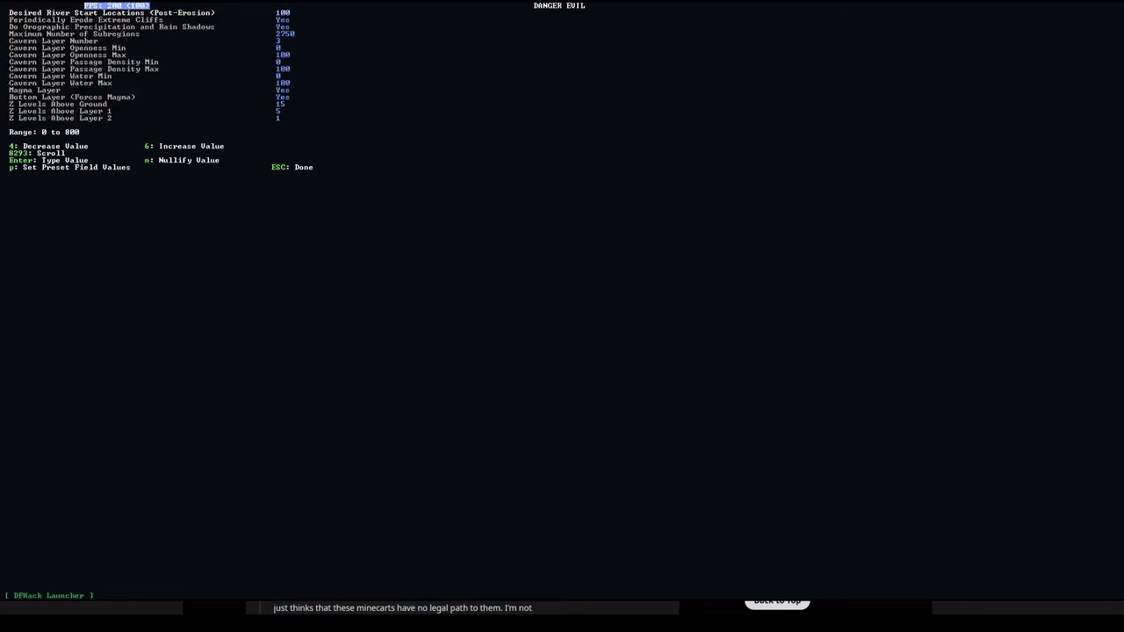
{"action": "key", "text": "Down"}
{"action": "key", "text": "Down"}
{"action": "key", "text": "Down"}
{"action": "key", "text": "Down"}
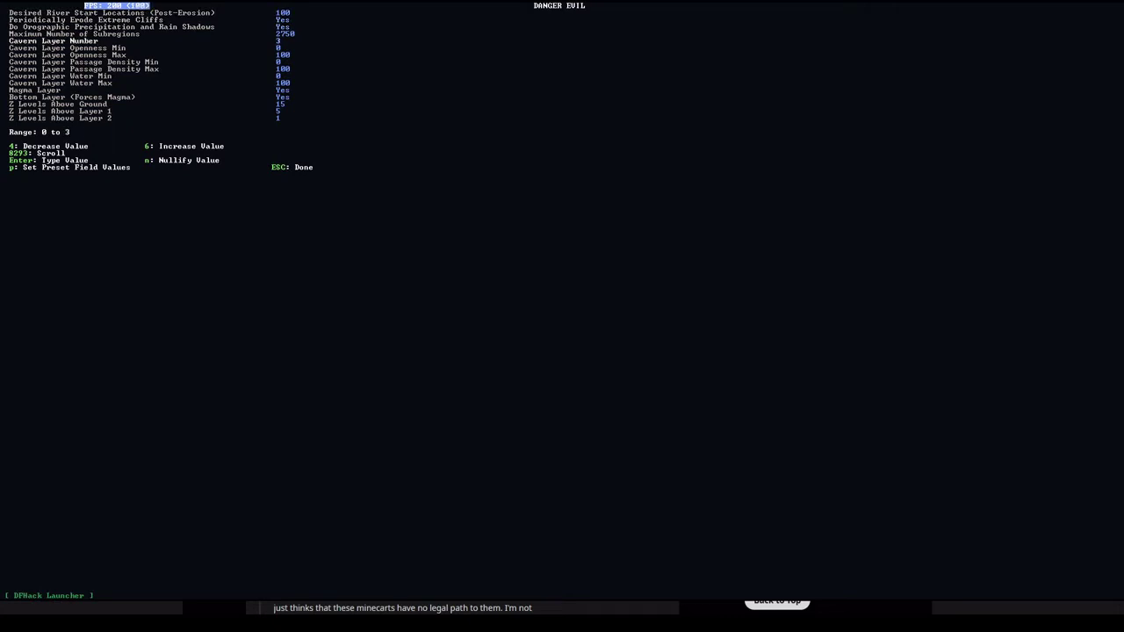
{"action": "key", "text": "Down"}
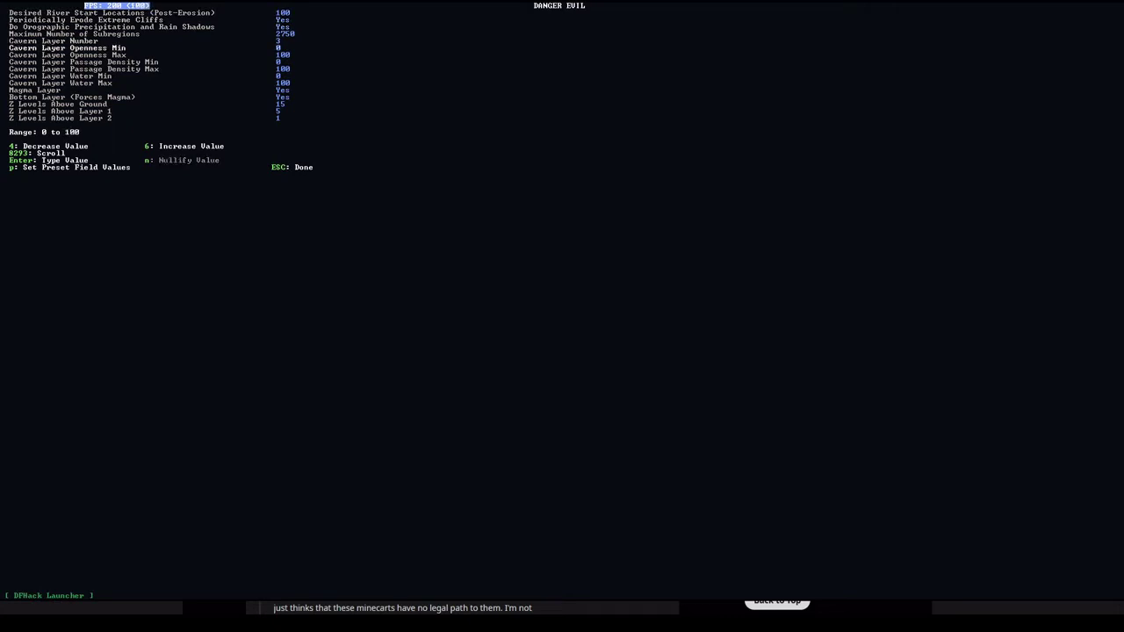
{"action": "key", "text": "Down"}
{"action": "key", "text": "Down"}
{"action": "key", "text": "Down"}
{"action": "key", "text": "Down"}
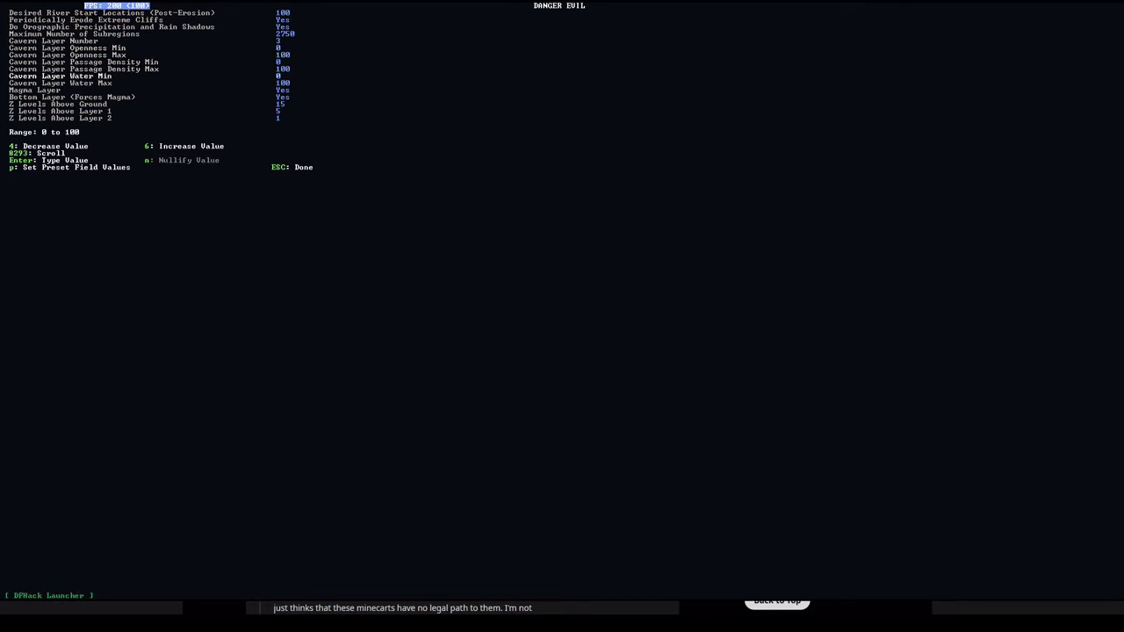
{"action": "key", "text": "Down"}
{"action": "key", "text": "Down"}
{"action": "key", "text": "Down"}
{"action": "key", "text": "Down"}
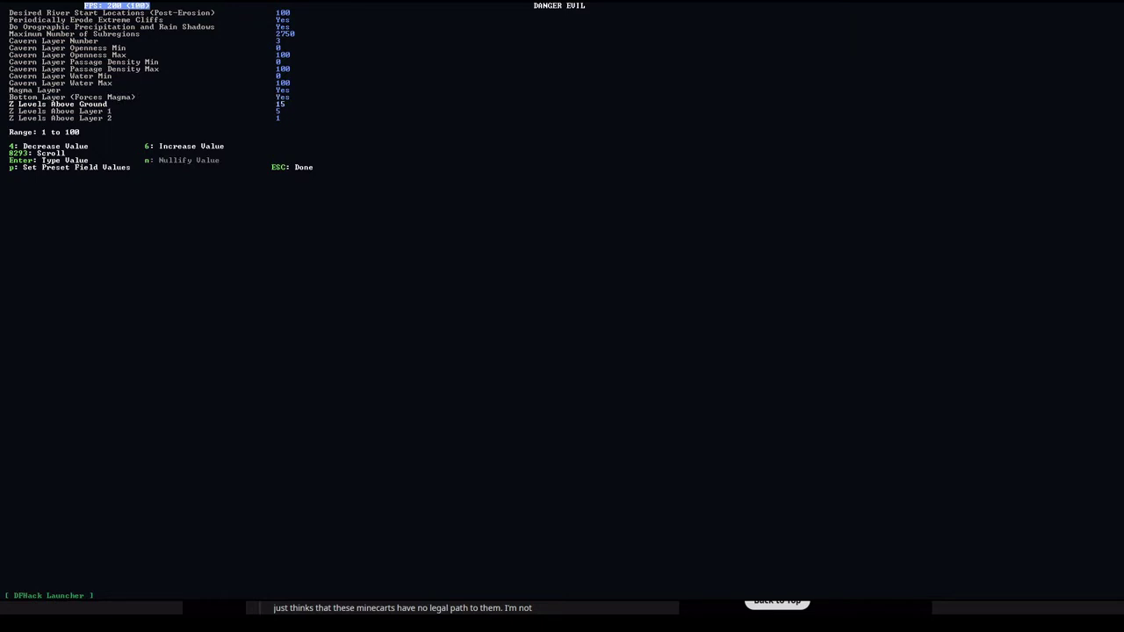
Set Z Levels Above Layer 1 to 10 and raise Z Levels Above Layer 2.
{"action": "key", "text": "Down"}
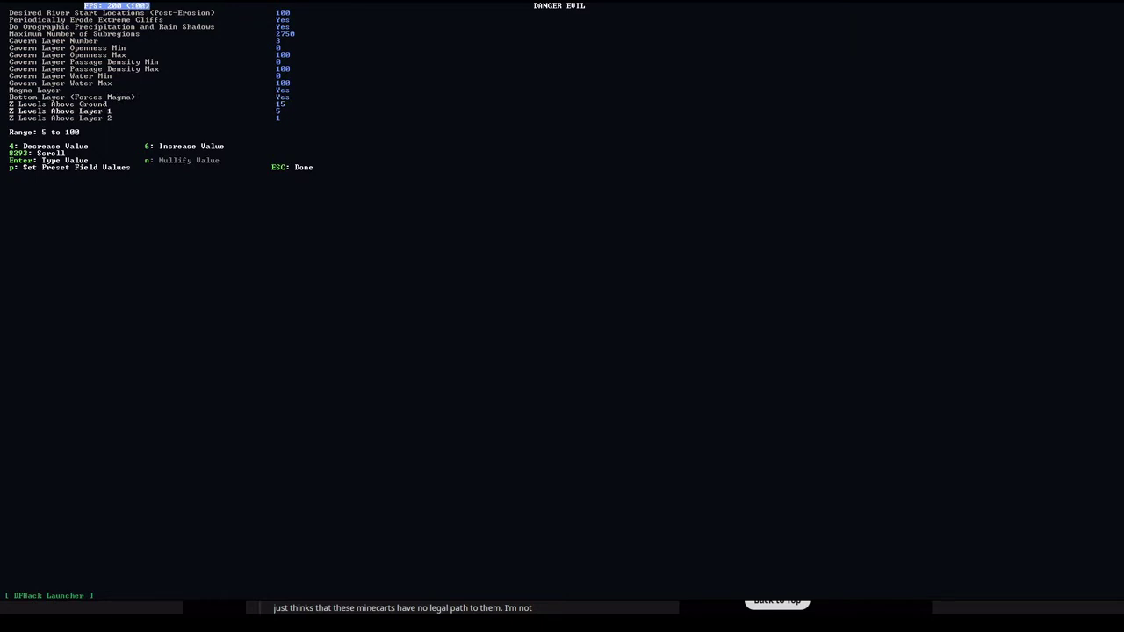
{"action": "key", "text": "6"}
{"action": "key", "text": "6"}
{"action": "key", "text": "6"}
{"action": "key", "text": "Down"}
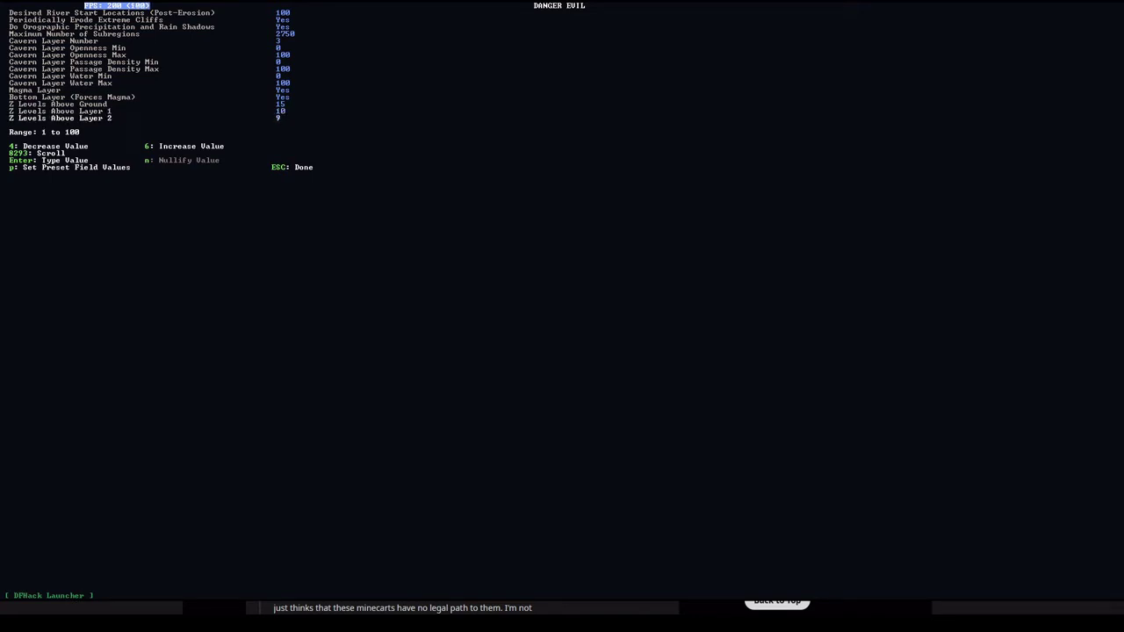
{"action": "key", "text": "6"}
Set Z Levels Above Layer 3 to 10.
{"action": "key", "text": "Down"}
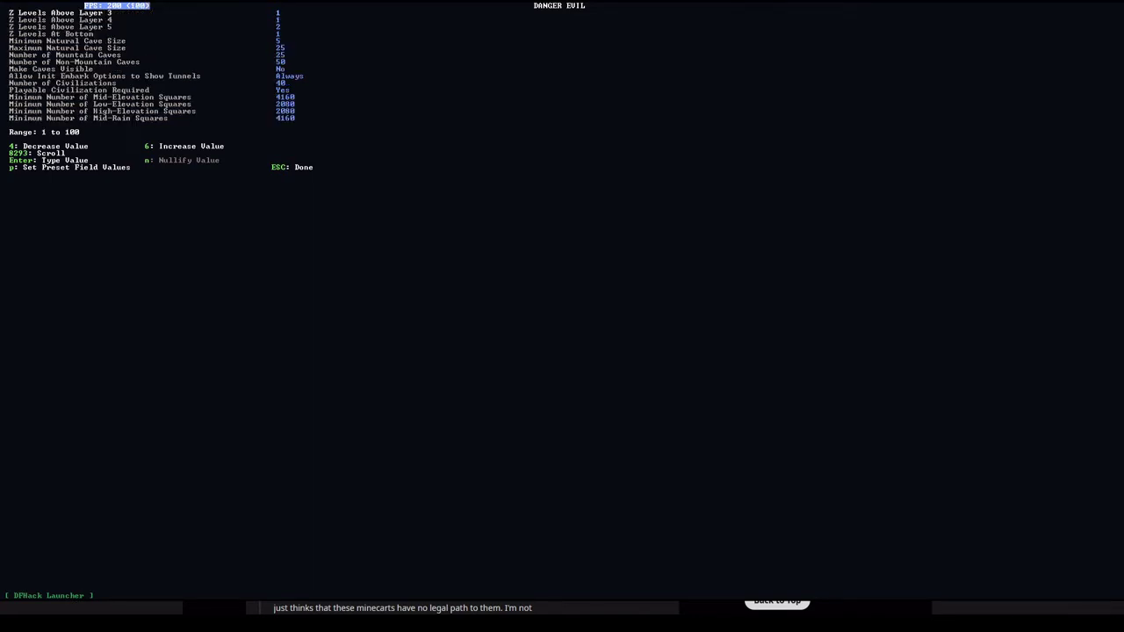
{"action": "key", "text": "6"}
{"action": "key", "text": "6"}
{"action": "key", "text": "6"}
{"action": "key", "text": "6"}
{"action": "key", "text": "6"}
Set Z Levels At Bottom to 10, skipping the Layer 4 and Layer 5 values.
{"action": "key", "text": "Down"}
{"action": "key", "text": "Down"}
{"action": "key", "text": "Down"}
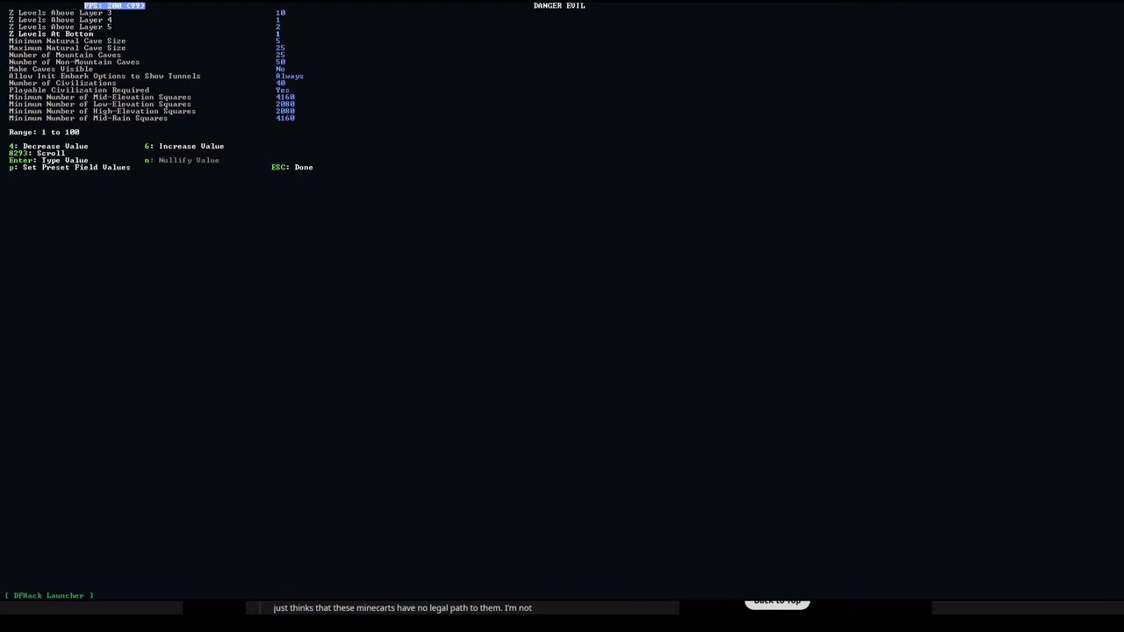
{"action": "key", "text": "6"}
{"action": "key", "text": "6"}
{"action": "key", "text": "6"}
{"action": "key", "text": "6"}
{"action": "key", "text": "6"}
Look through the natural cave, tunnel, civilization and minimum elevation and rain square parameters.
{"action": "key", "text": "Down"}
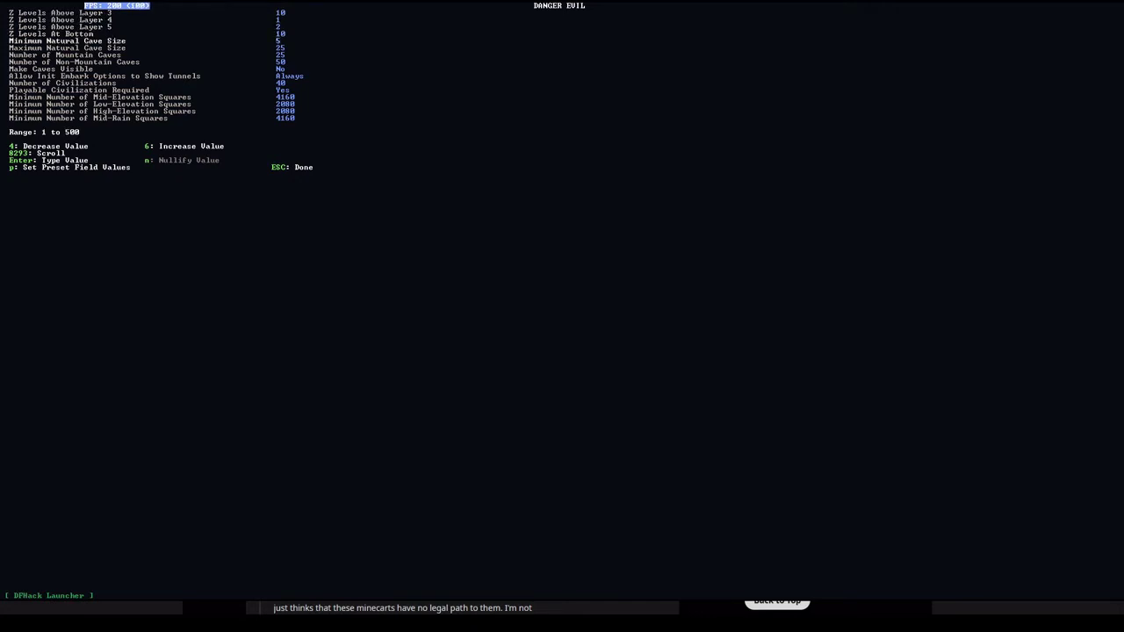
{"action": "key", "text": "Down"}
{"action": "key", "text": "Down"}
{"action": "key", "text": "Down"}
{"action": "key", "text": "Down"}
{"action": "key", "text": "Down"}
{"action": "key", "text": "Down"}
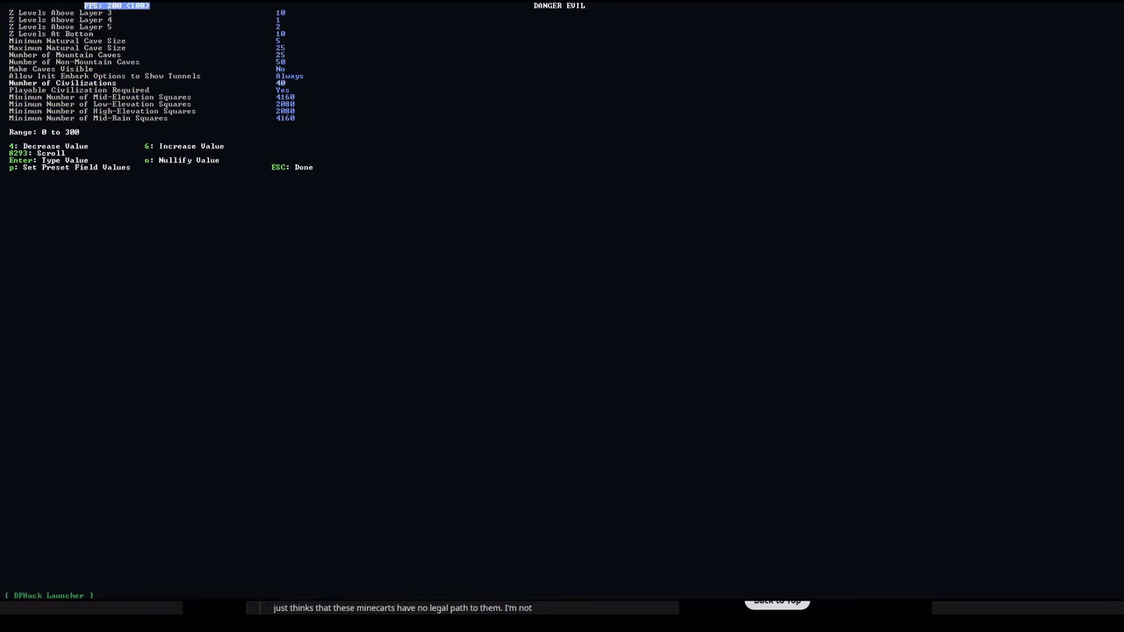
{"action": "key", "text": "Down"}
{"action": "key", "text": "Down"}
{"action": "key", "text": "Down"}
{"action": "key", "text": "Down"}
{"action": "key", "text": "Down"}
{"action": "key", "text": "Down"}
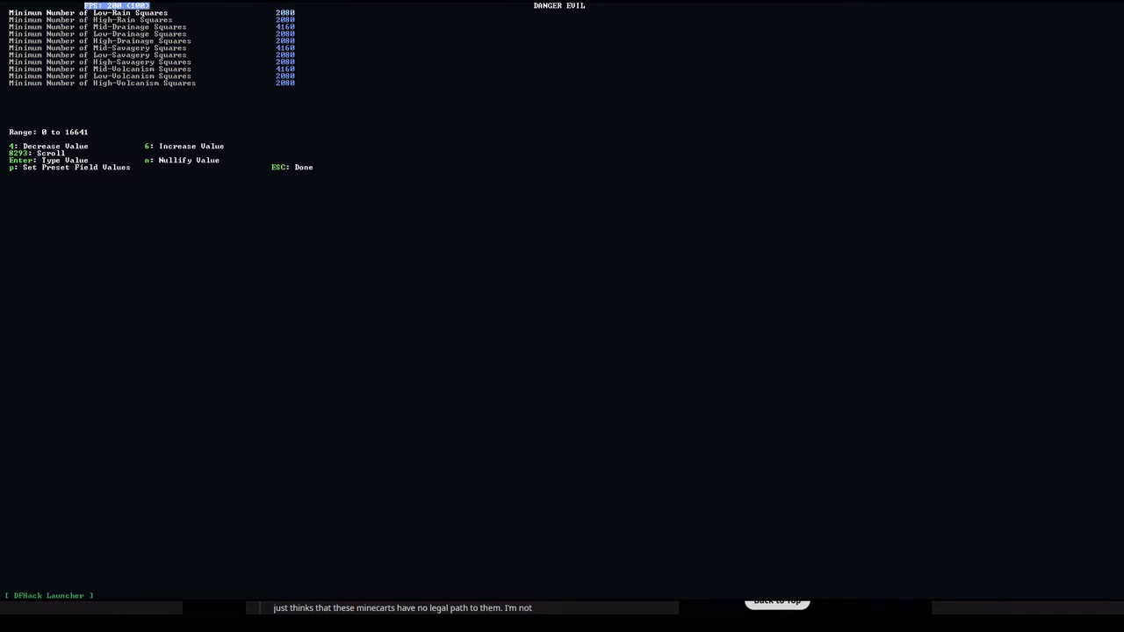
Finish editing the advanced parameters, try to create the DANGER EVIL world and abort its generation.
{"action": "key", "text": "Escape"}
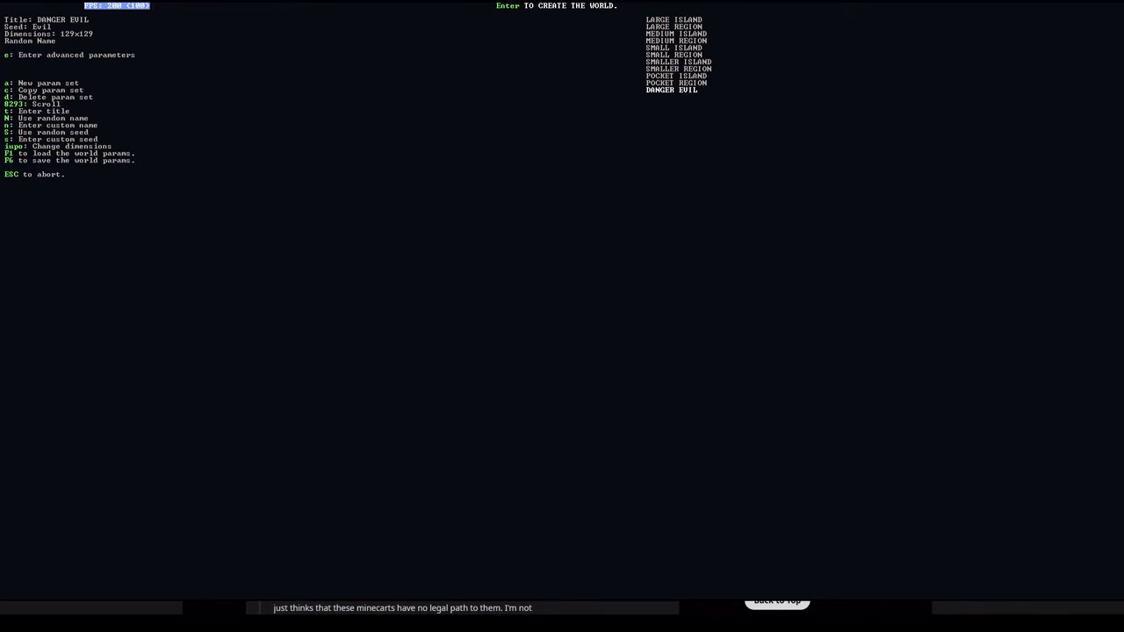
{"action": "key", "text": "Return"}
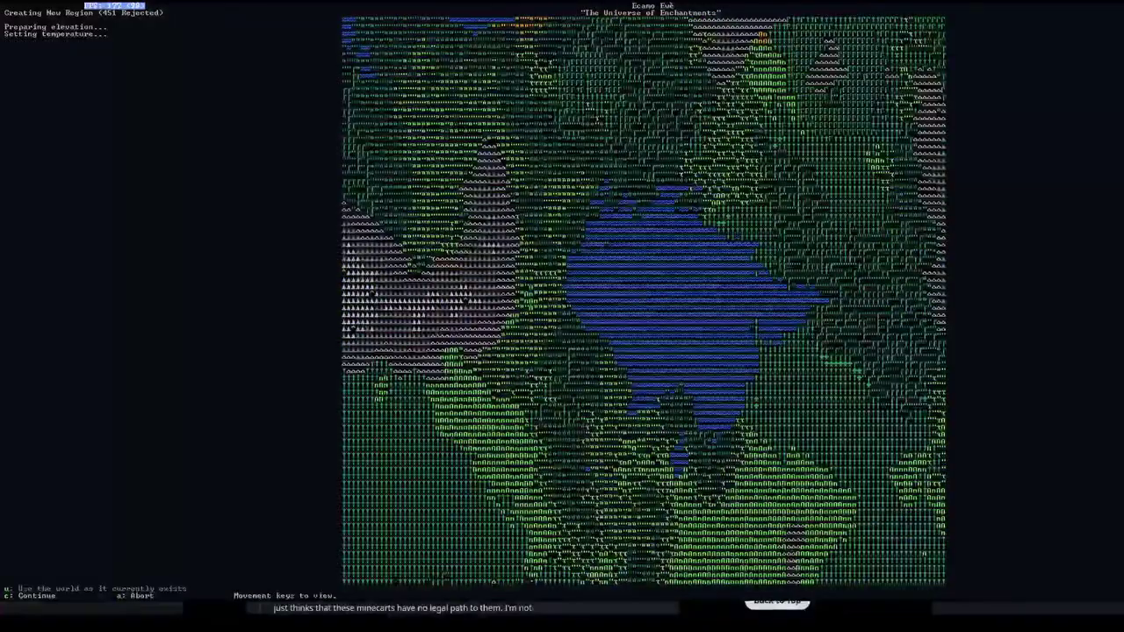
{"action": "key", "text": "a"}
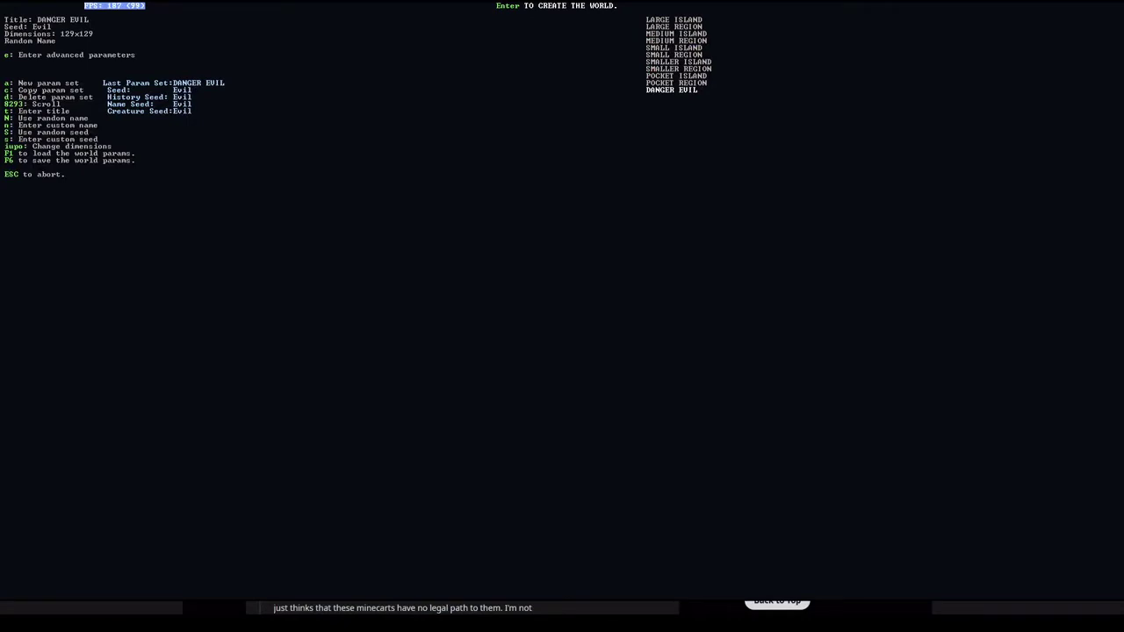
Reopen the advanced parameters of DANGER EVIL and set Minimum Volcanism to 20.
{"action": "key", "text": "e"}
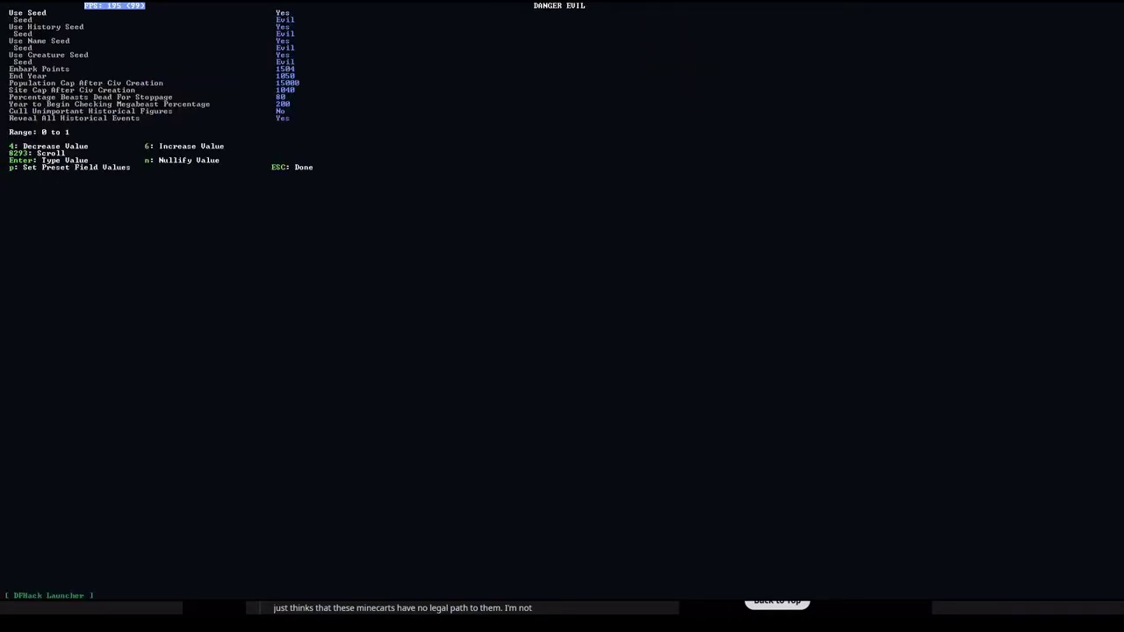
{"action": "key", "text": "Page_Down"}
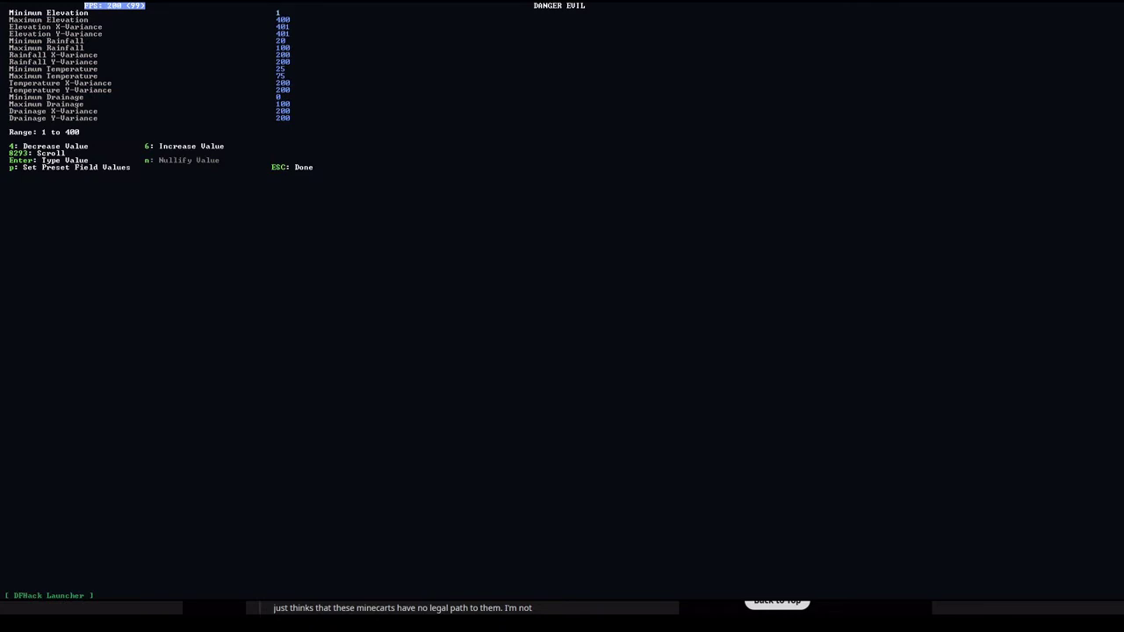
{"action": "key", "text": "Page_Down"}
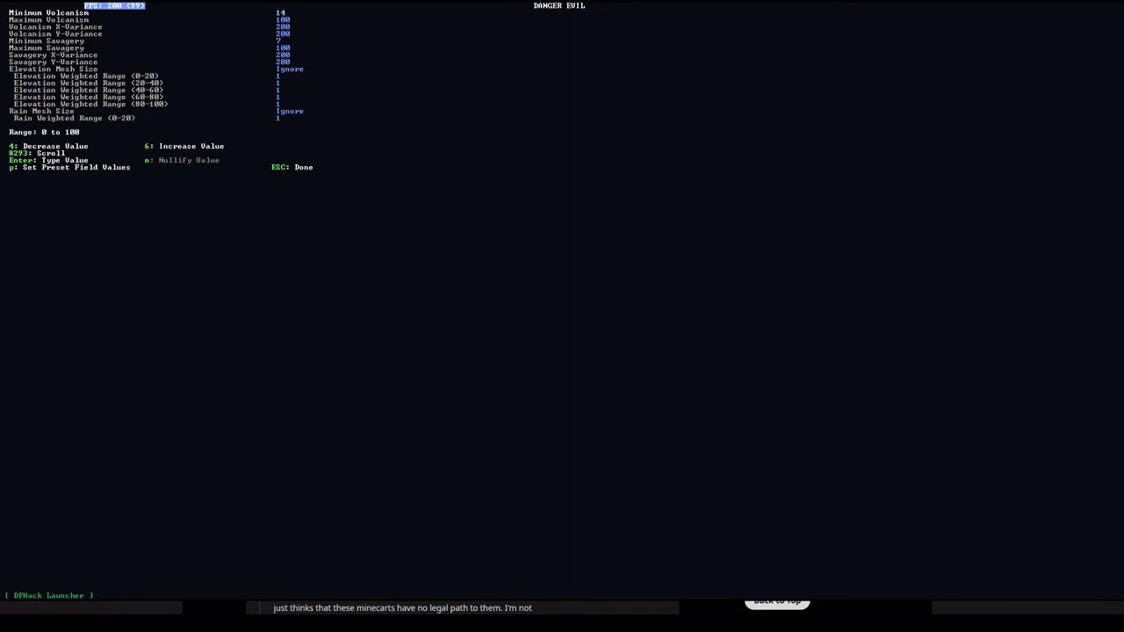
{"action": "key", "text": "6"}
{"action": "key", "text": "6"}
{"action": "key", "text": "6"}
{"action": "key", "text": "Down"}
{"action": "key", "text": "Down"}
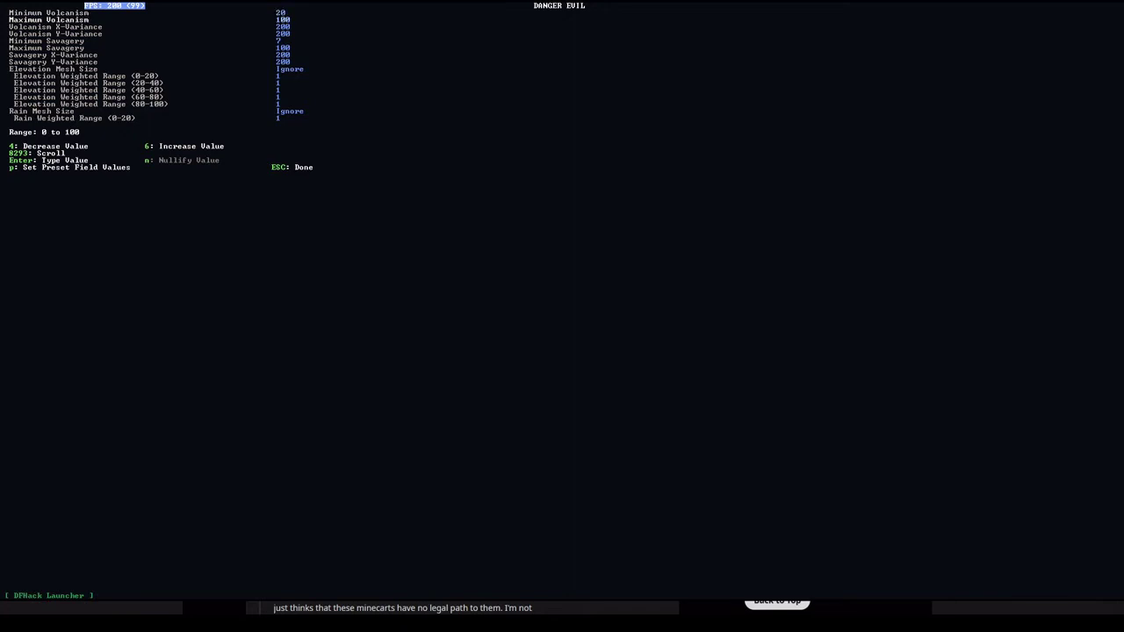
Lower the Minimum Volcano Number by four increments.
{"action": "key", "text": "Page_Down"}
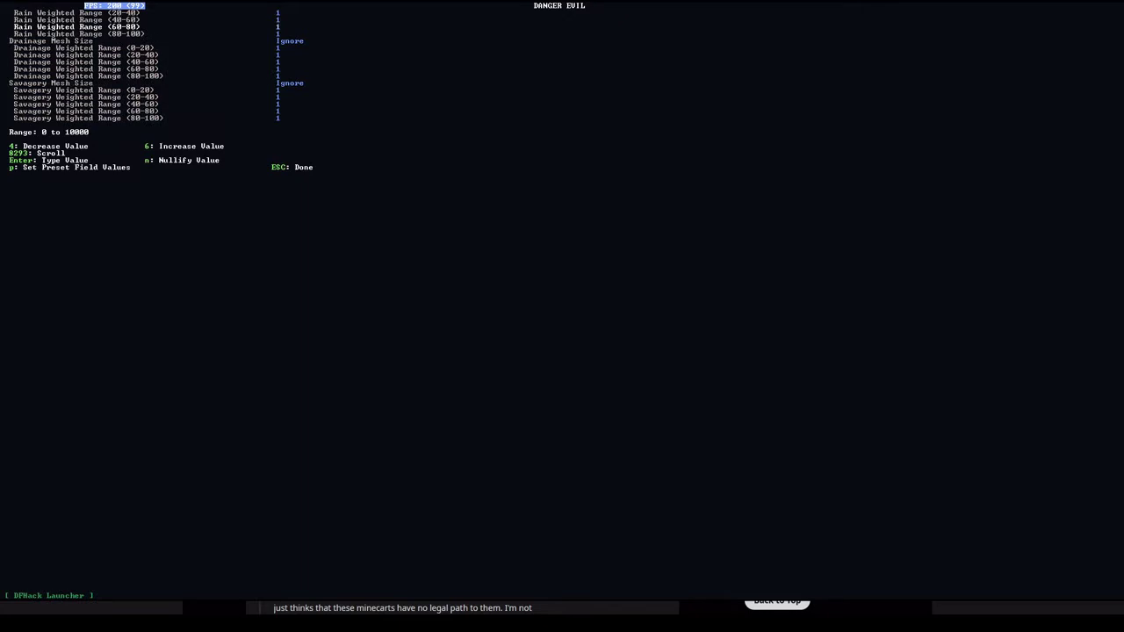
{"action": "key", "text": "Page_Down"}
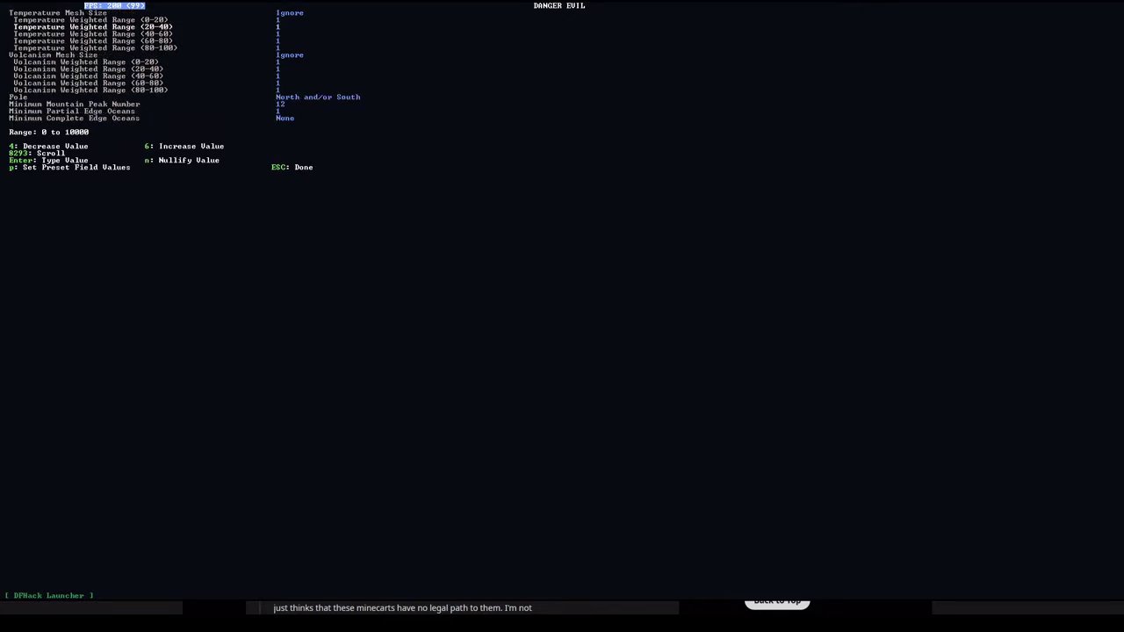
{"action": "key", "text": "Page_Down"}
{"action": "key", "text": "Up"}
{"action": "key", "text": "Up"}
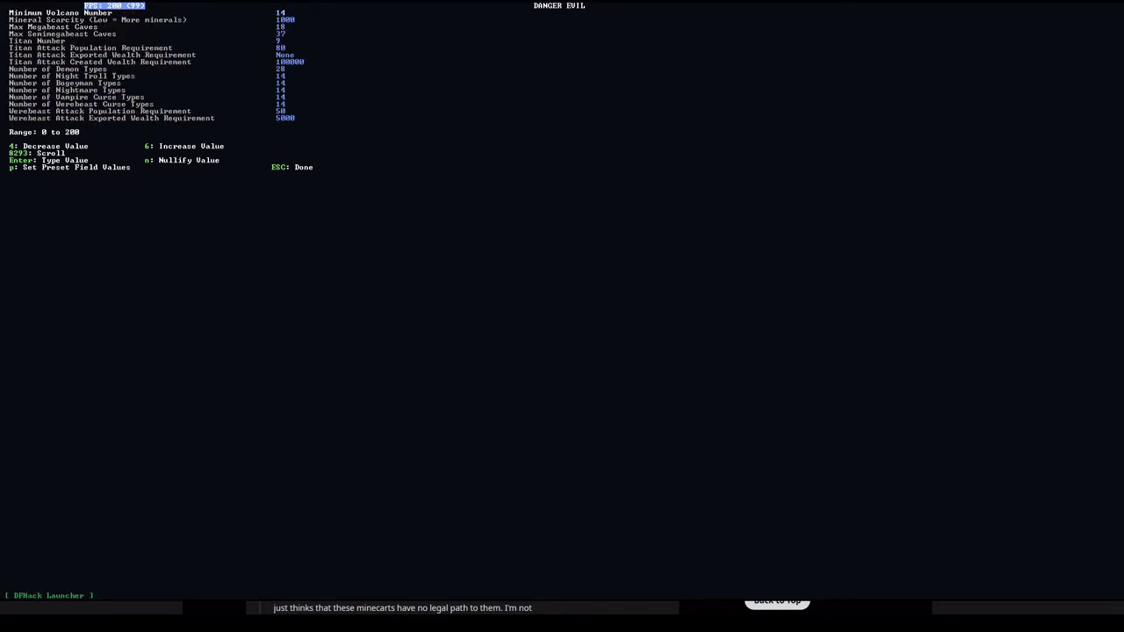
{"action": "key", "text": "4"}
{"action": "key", "text": "4"}
{"action": "key", "text": "4"}
{"action": "key", "text": "4"}
Go back to Minimum Volcanism and raise it further.
{"action": "key", "text": "Up"}
{"action": "key", "text": "Up"}
{"action": "key", "text": "Up"}
{"action": "key", "text": "Up"}
{"action": "key", "text": "Up"}
{"action": "key", "text": "Up"}
{"action": "key", "text": "Up"}
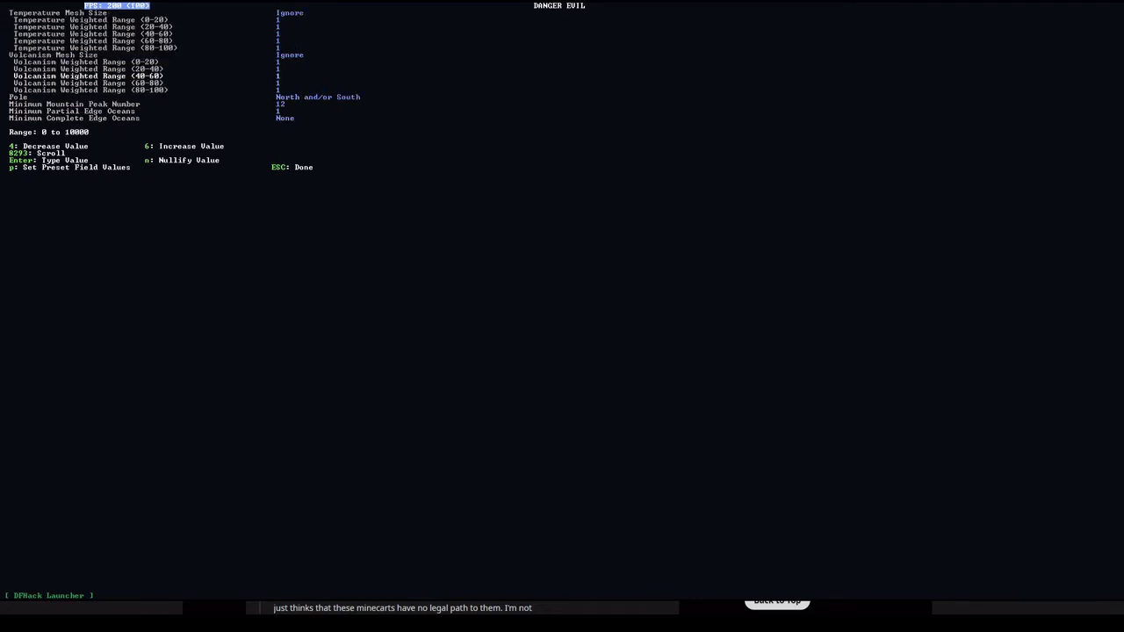
{"action": "key", "text": "Up"}
{"action": "key", "text": "Up"}
{"action": "key", "text": "Up"}
{"action": "key", "text": "Up"}
{"action": "key", "text": "Up"}
{"action": "key", "text": "Up"}
{"action": "key", "text": "Up"}
{"action": "key", "text": "Up"}
{"action": "key", "text": "Up"}
{"action": "key", "text": "Up"}
{"action": "key", "text": "Up"}
{"action": "key", "text": "Up"}
{"action": "key", "text": "Up"}
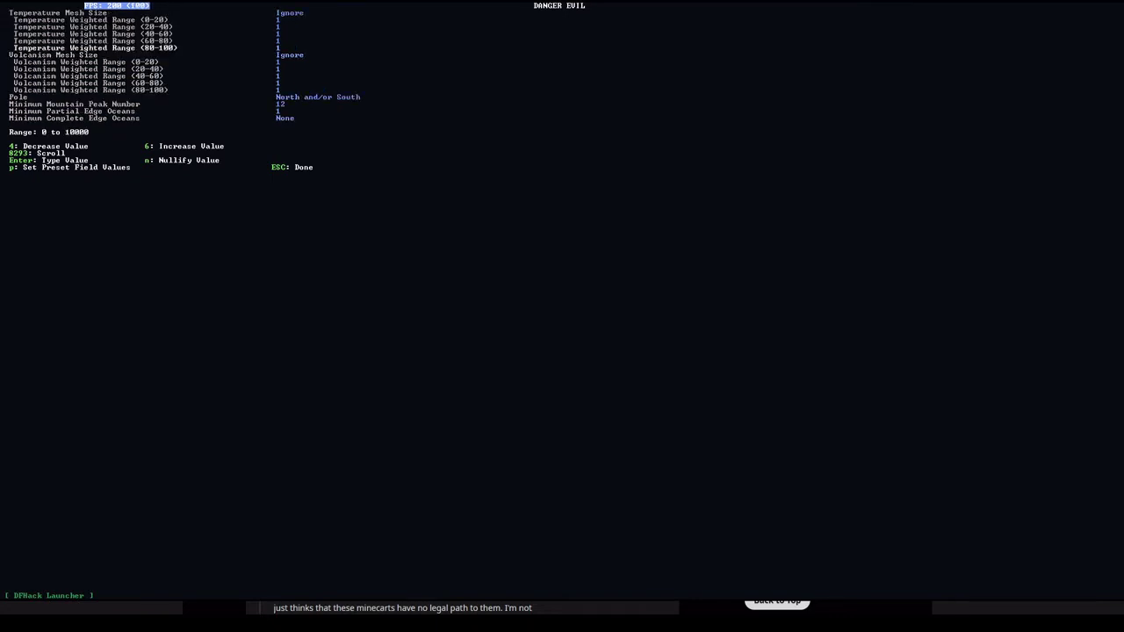
{"action": "key", "text": "Up"}
{"action": "key", "text": "Up"}
{"action": "key", "text": "Up"}
{"action": "key", "text": "Up"}
{"action": "key", "text": "Up"}
{"action": "key", "text": "Up"}
{"action": "key", "text": "Up"}
{"action": "key", "text": "Up"}
{"action": "key", "text": "Up"}
{"action": "key", "text": "Up"}
{"action": "key", "text": "Up"}
{"action": "key", "text": "Up"}
{"action": "key", "text": "Up"}
{"action": "key", "text": "Up"}
{"action": "key", "text": "Up"}
{"action": "key", "text": "Up"}
{"action": "key", "text": "Up"}
{"action": "key", "text": "Up"}
{"action": "key", "text": "Up"}
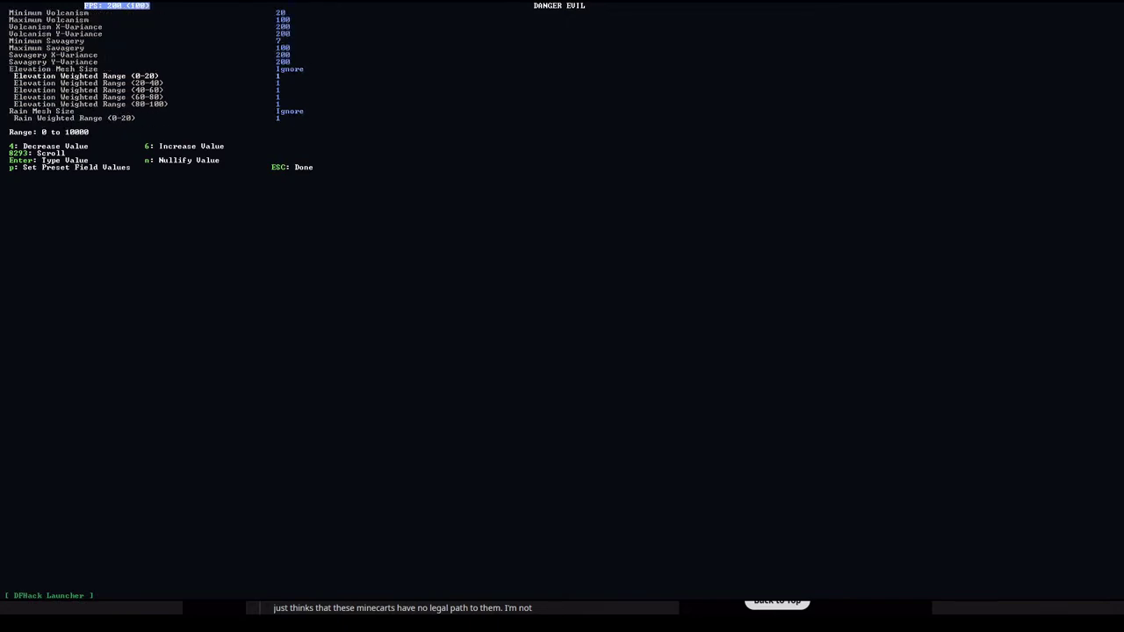
{"action": "key", "text": "Up"}
{"action": "key", "text": "Up"}
{"action": "key", "text": "Up"}
{"action": "key", "text": "Up"}
{"action": "key", "text": "Up"}
{"action": "key", "text": "Up"}
{"action": "key", "text": "Up"}
{"action": "key", "text": "Up"}
{"action": "key", "text": "Up"}
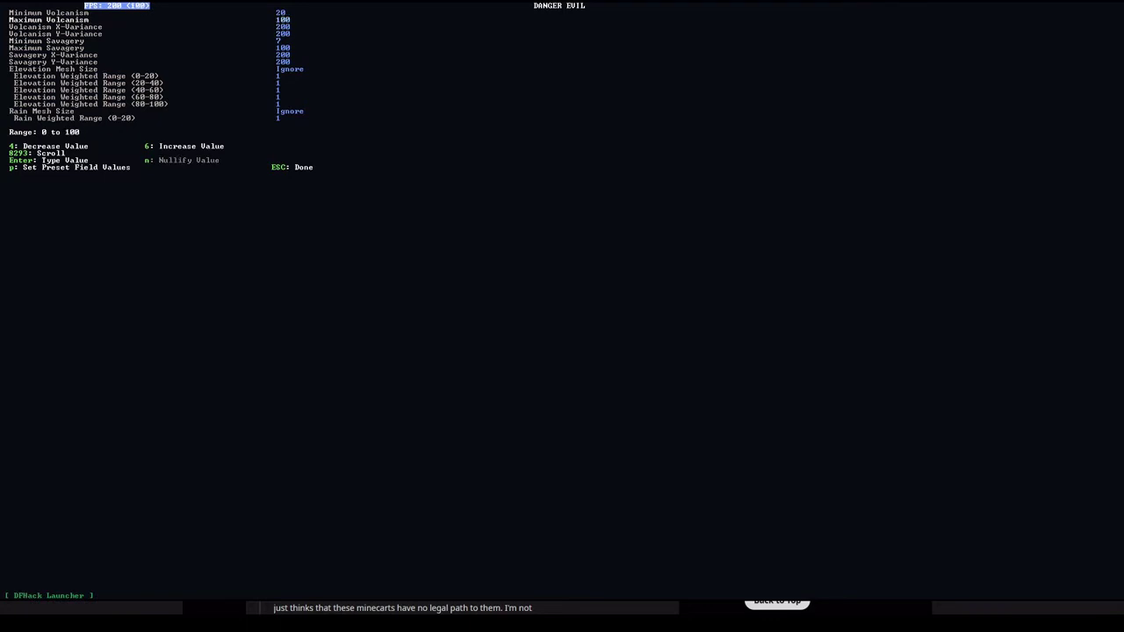
{"action": "key", "text": "6"}
{"action": "key", "text": "6"}
{"action": "key", "text": "6"}
{"action": "key", "text": "6"}
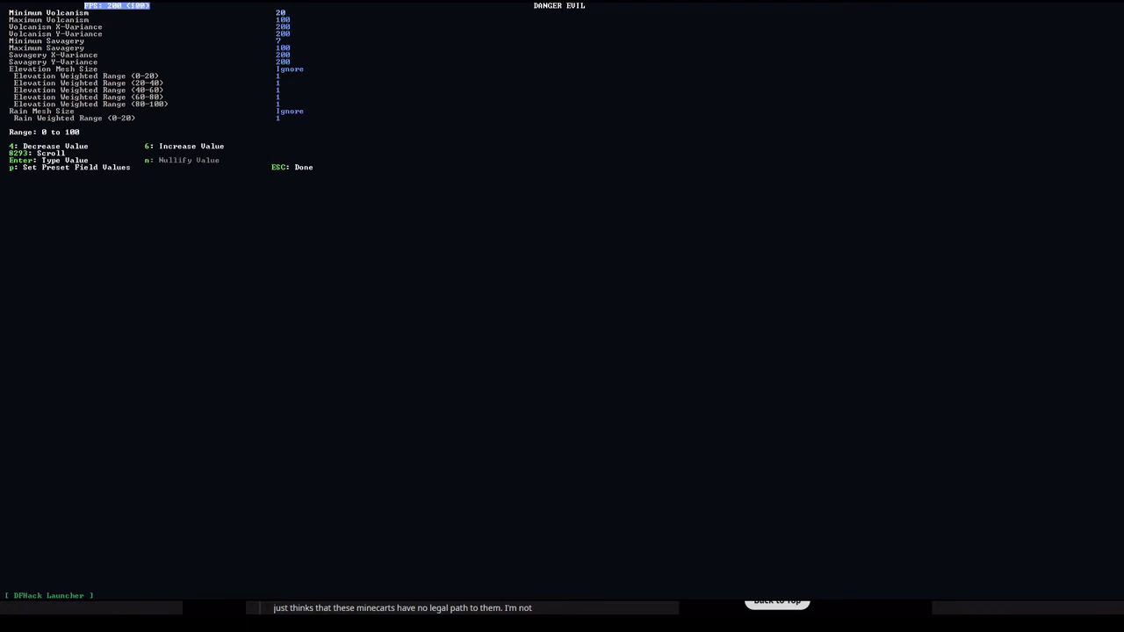
{"action": "key", "text": "6"}
Try again to create the world with the changed volcanism parameters and abort its generation.
{"action": "key", "text": "Escape"}
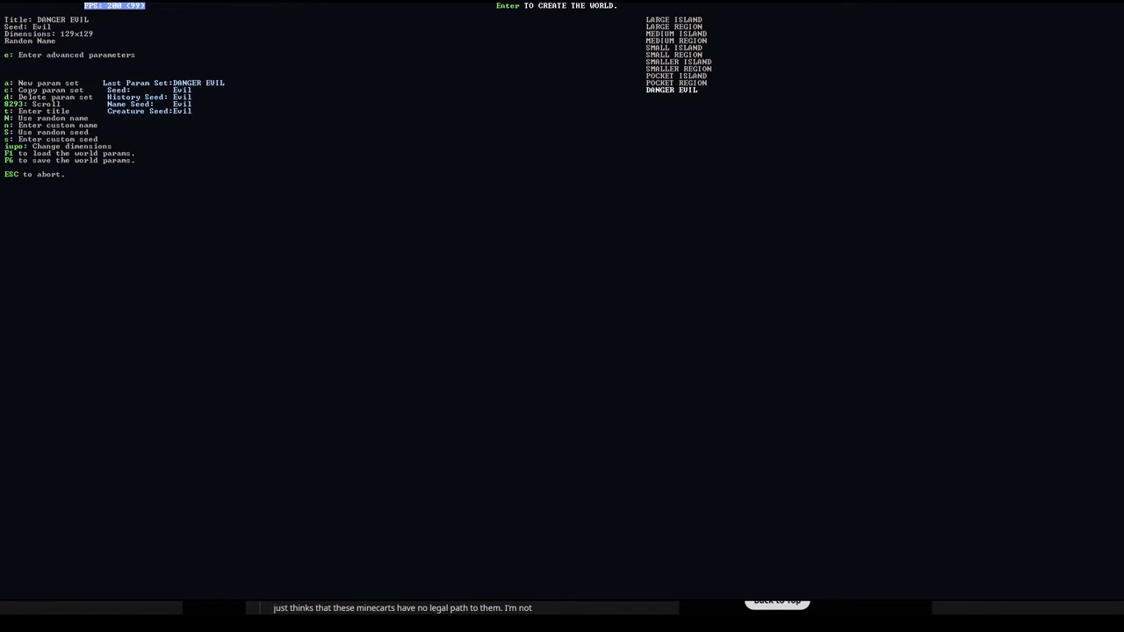
{"action": "key", "text": "Return"}
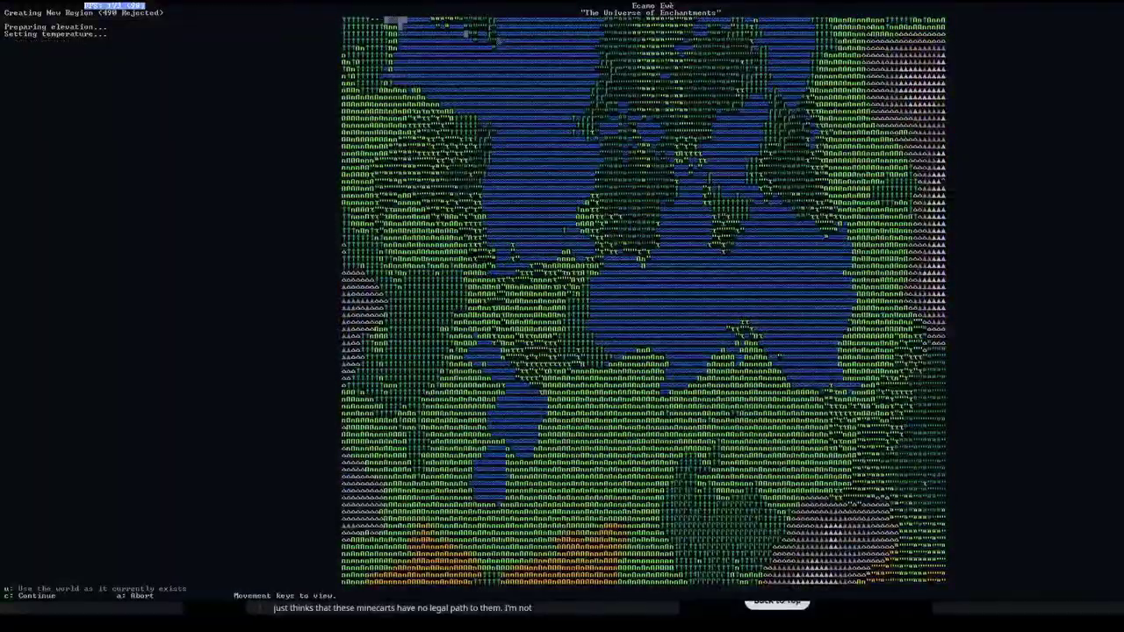
{"action": "key", "text": "a"}
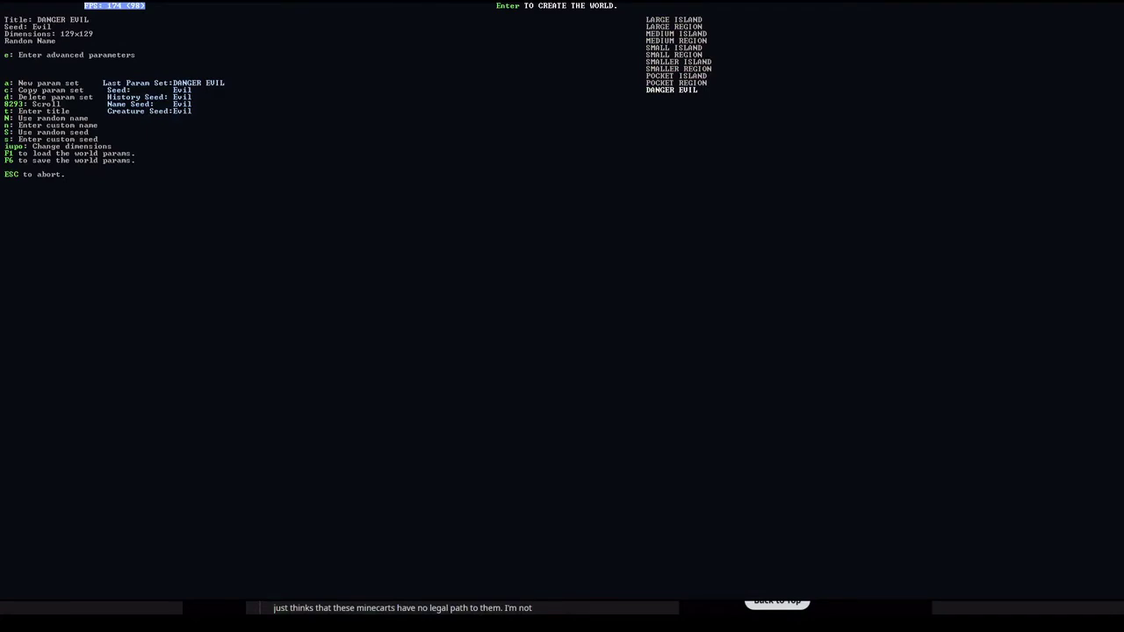
Open the advanced parameters of DANGER EVIL and lower Minimum Rainfall to 10.
{"action": "key", "text": "e"}
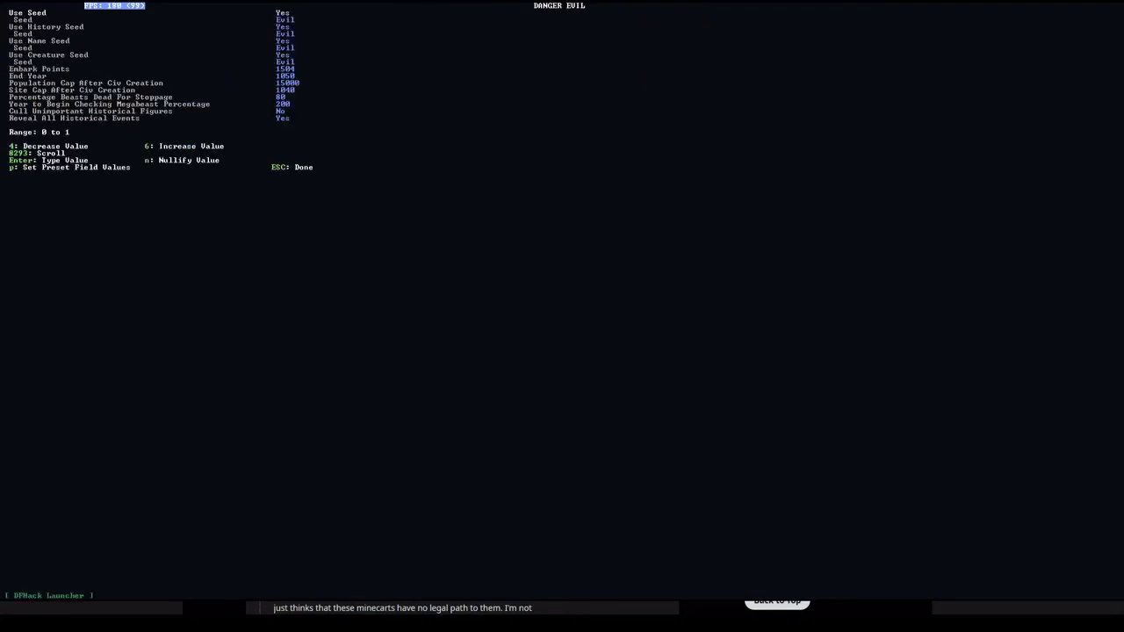
{"action": "key", "text": "Down"}
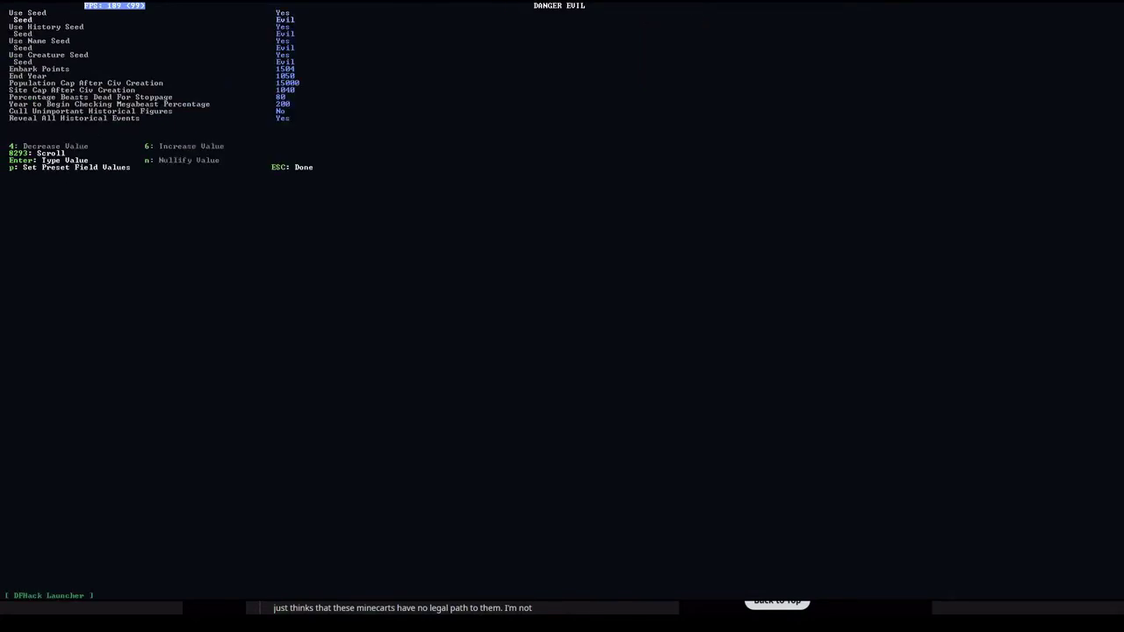
{"action": "key", "text": "Down"}
{"action": "key", "text": "Down"}
{"action": "key", "text": "Down"}
{"action": "key", "text": "Down"}
{"action": "key", "text": "Down"}
{"action": "key", "text": "Down"}
{"action": "key", "text": "Down"}
{"action": "key", "text": "Down"}
{"action": "key", "text": "Down"}
{"action": "key", "text": "Down"}
{"action": "key", "text": "Down"}
{"action": "key", "text": "Down"}
{"action": "key", "text": "Down"}
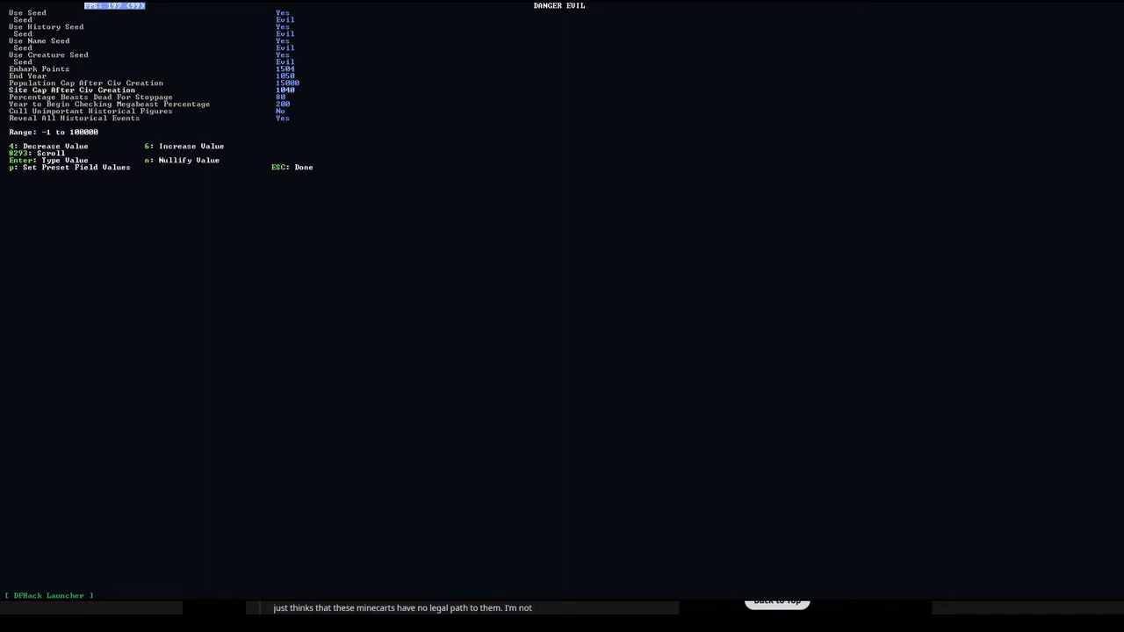
{"action": "key", "text": "Down"}
{"action": "key", "text": "Down"}
{"action": "key", "text": "Down"}
{"action": "key", "text": "Down"}
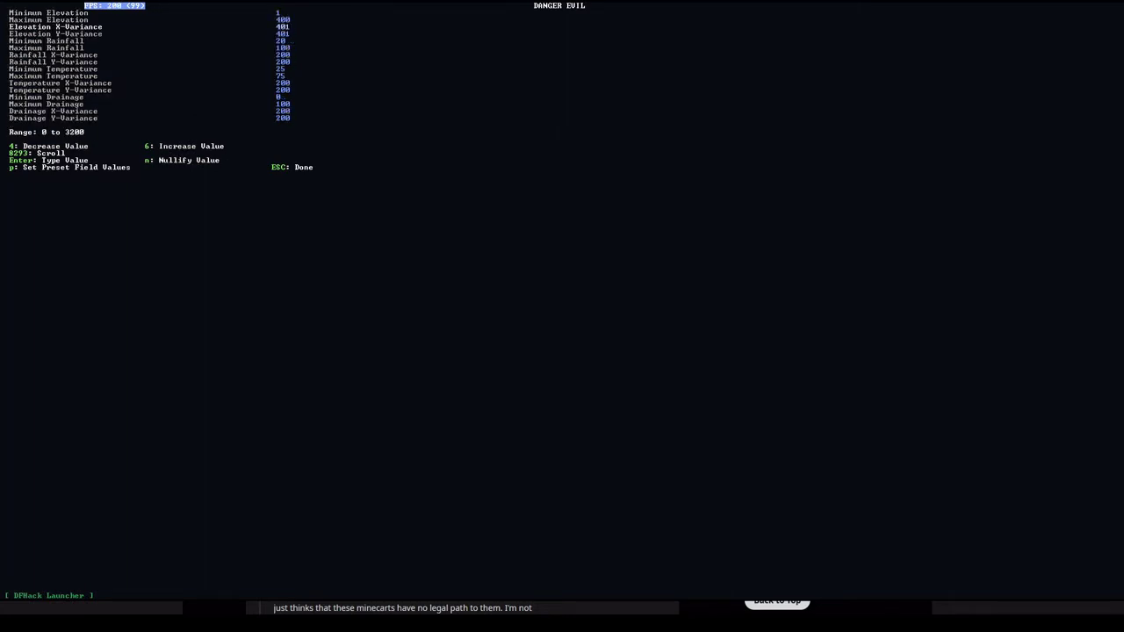
{"action": "key", "text": "Down"}
{"action": "key", "text": "Down"}
{"action": "key", "text": "Down"}
{"action": "key", "text": "Down"}
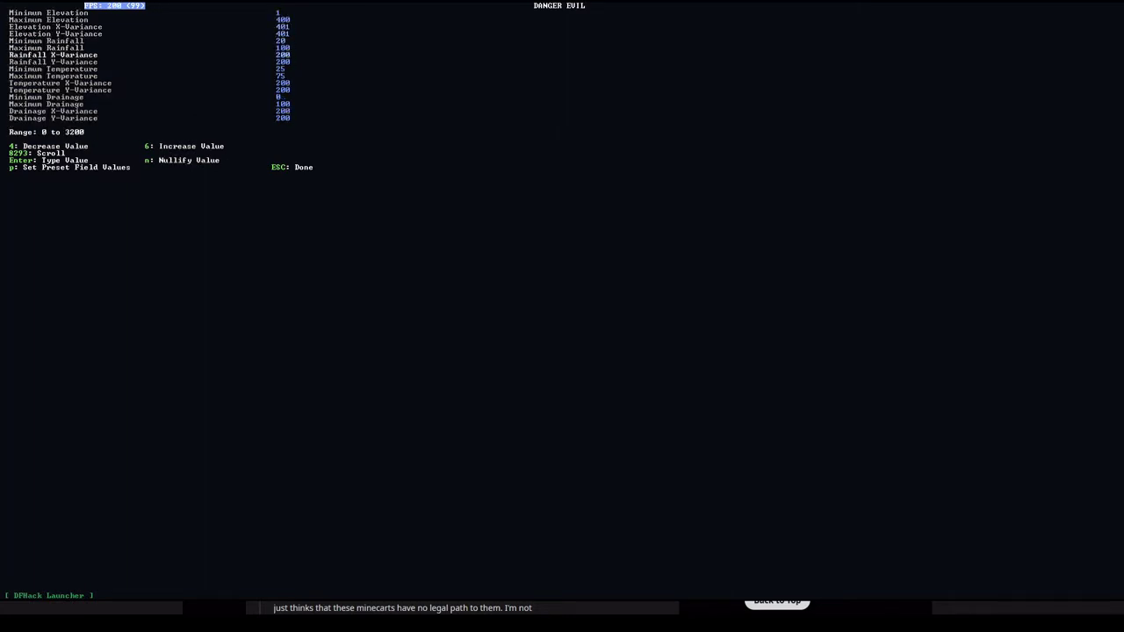
{"action": "key", "text": "Up"}
{"action": "key", "text": "Up"}
{"action": "key", "text": "4"}
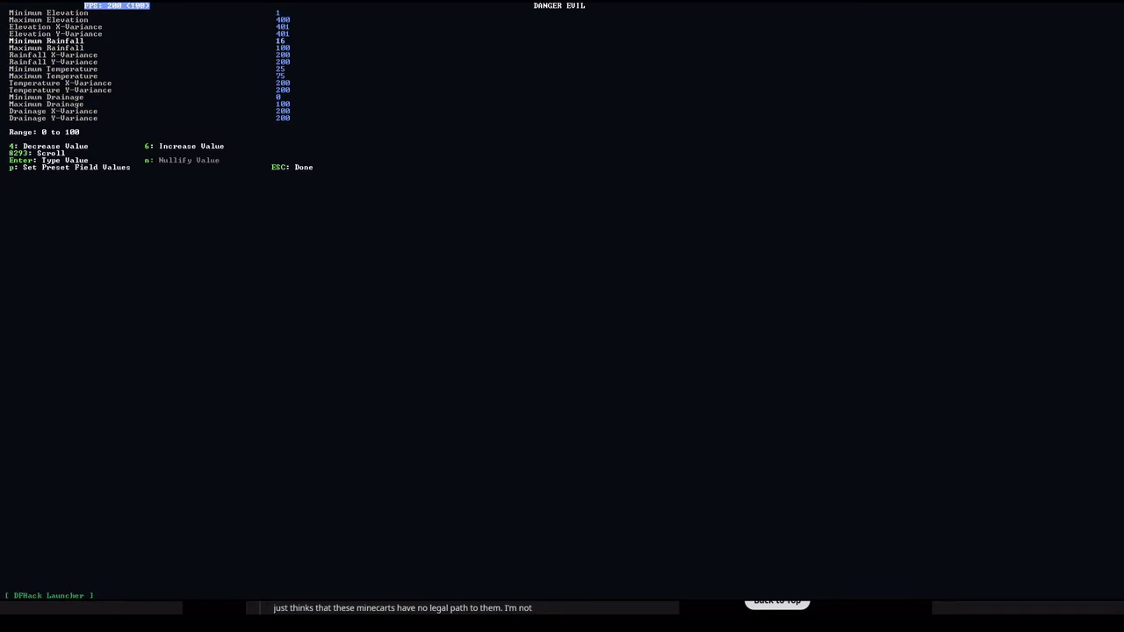
Set the Volcanism X-Variance to 400.
{"action": "key", "text": "Down"}
{"action": "key", "text": "Down"}
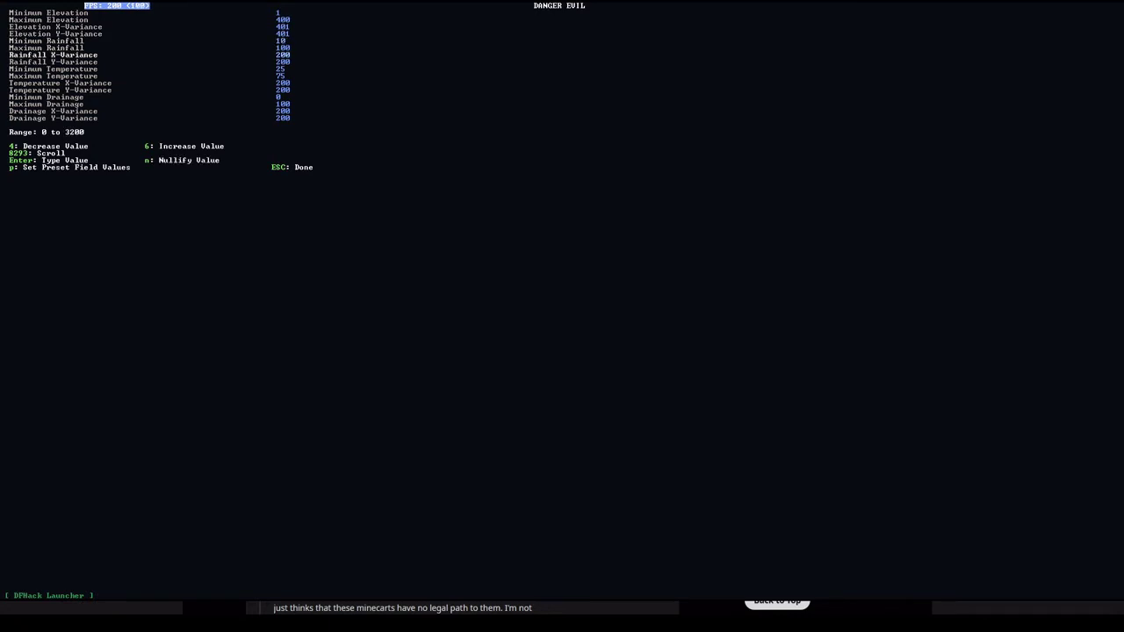
{"action": "key", "text": "Down"}
{"action": "key", "text": "Down"}
{"action": "key", "text": "Down"}
{"action": "key", "text": "Down"}
{"action": "key", "text": "Down"}
{"action": "key", "text": "Down"}
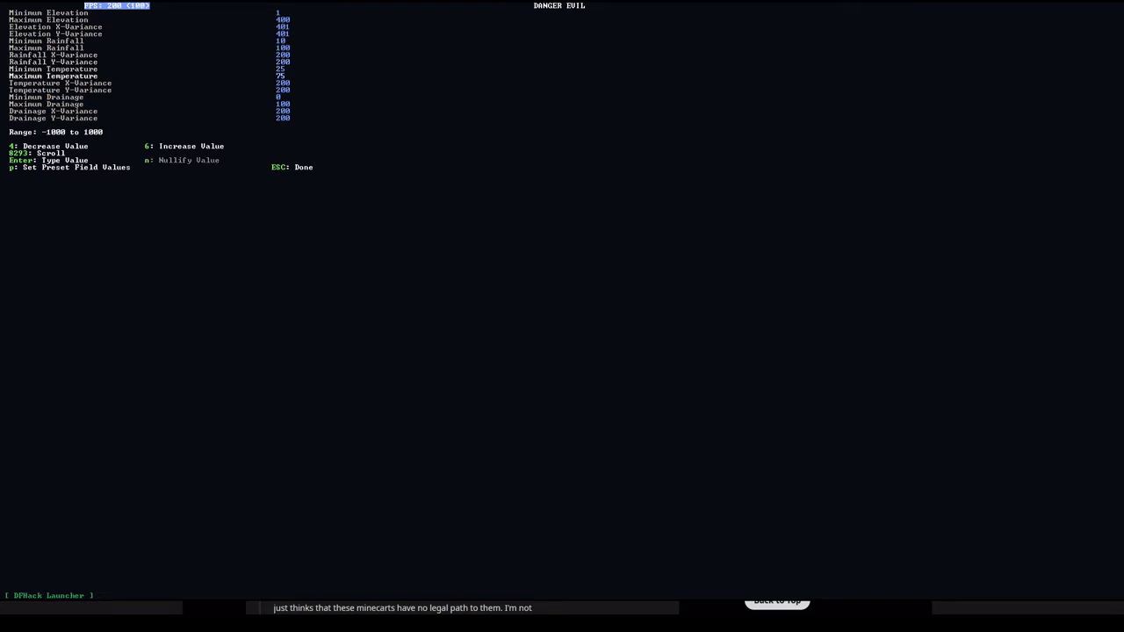
{"action": "key", "text": "Down"}
{"action": "key", "text": "Down"}
{"action": "key", "text": "Down"}
{"action": "key", "text": "Down"}
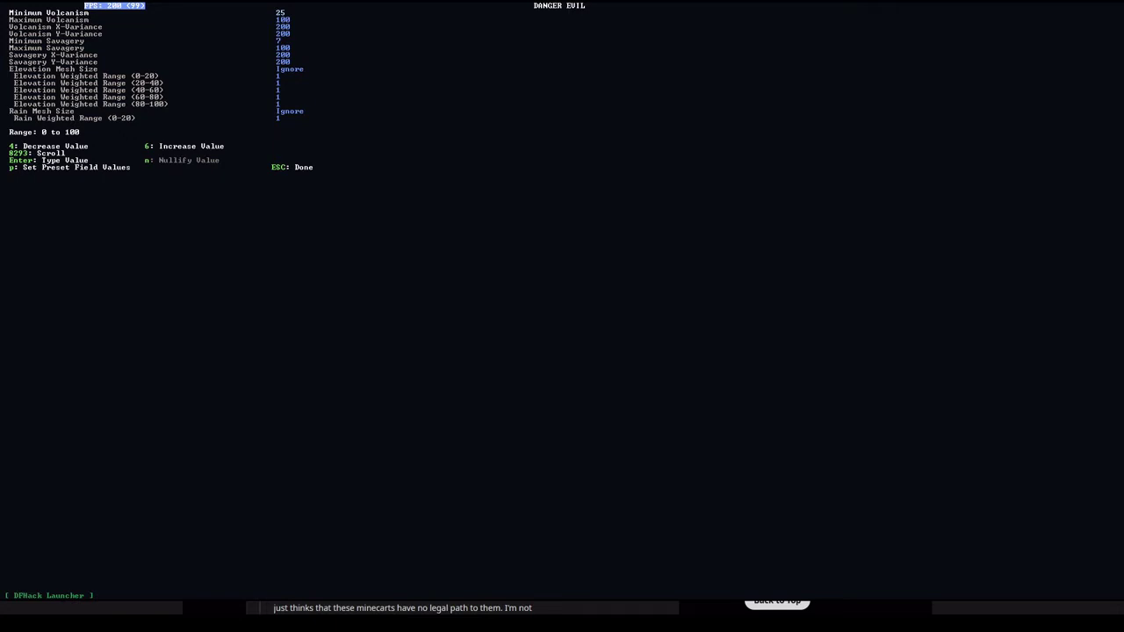
{"action": "key", "text": "Down"}
{"action": "key", "text": "Down"}
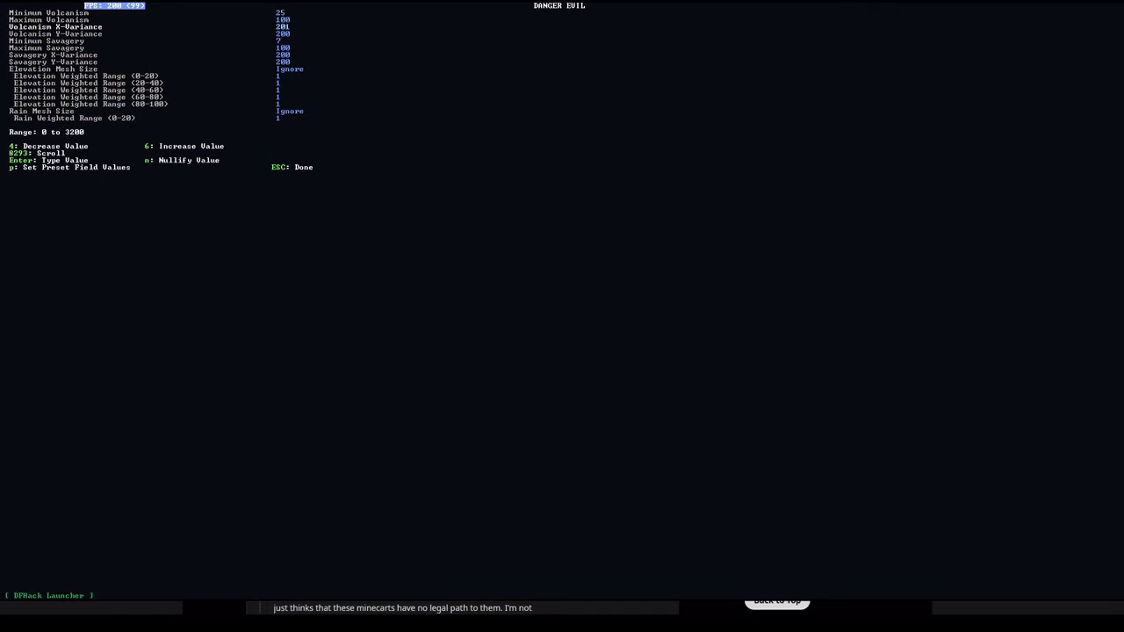
{"action": "key", "text": "Return"}
{"action": "type", "text": "400"}
{"action": "key", "text": "Return"}
Lower the Minimum Volcano Number slightly in the advanced parameters.
{"action": "key", "text": "Down"}
{"action": "key", "text": "Down"}
{"action": "key", "text": "Down"}
{"action": "key", "text": "Down"}
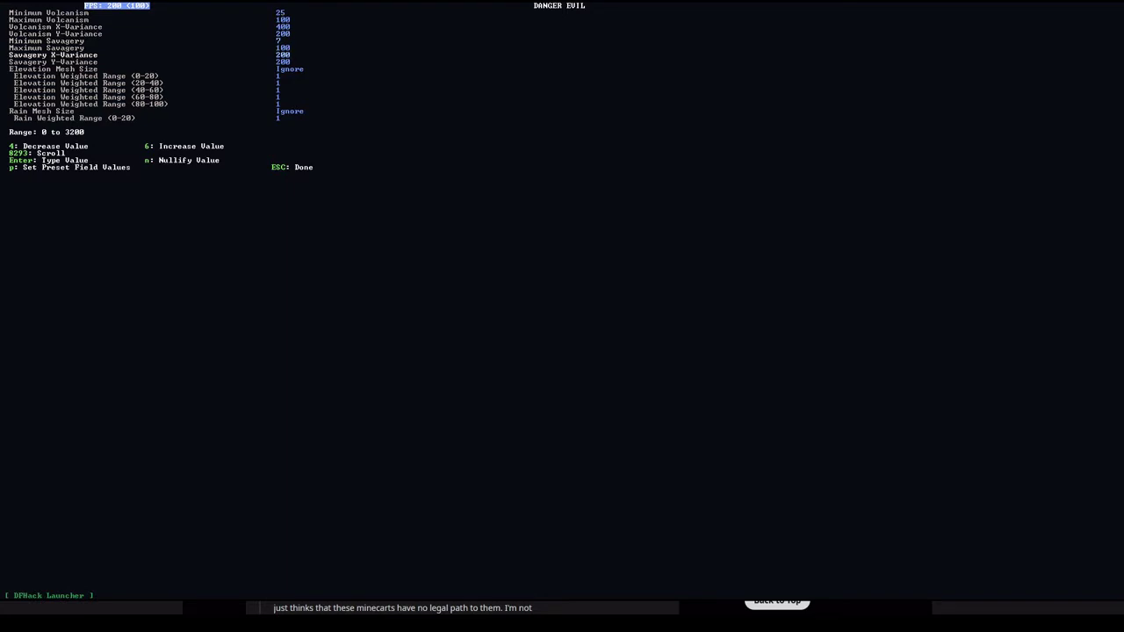
{"action": "key", "text": "Down"}
{"action": "key", "text": "Down"}
{"action": "key", "text": "Down"}
{"action": "key", "text": "Down"}
{"action": "key", "text": "Down"}
{"action": "key", "text": "Down"}
{"action": "key", "text": "Down"}
{"action": "key", "text": "Down"}
{"action": "key", "text": "Down"}
{"action": "key", "text": "Down"}
{"action": "key", "text": "Down"}
{"action": "key", "text": "Down"}
{"action": "key", "text": "Down"}
{"action": "key", "text": "Down"}
{"action": "key", "text": "Down"}
{"action": "key", "text": "Down"}
{"action": "key", "text": "Down"}
{"action": "key", "text": "Down"}
{"action": "key", "text": "Down"}
{"action": "key", "text": "Down"}
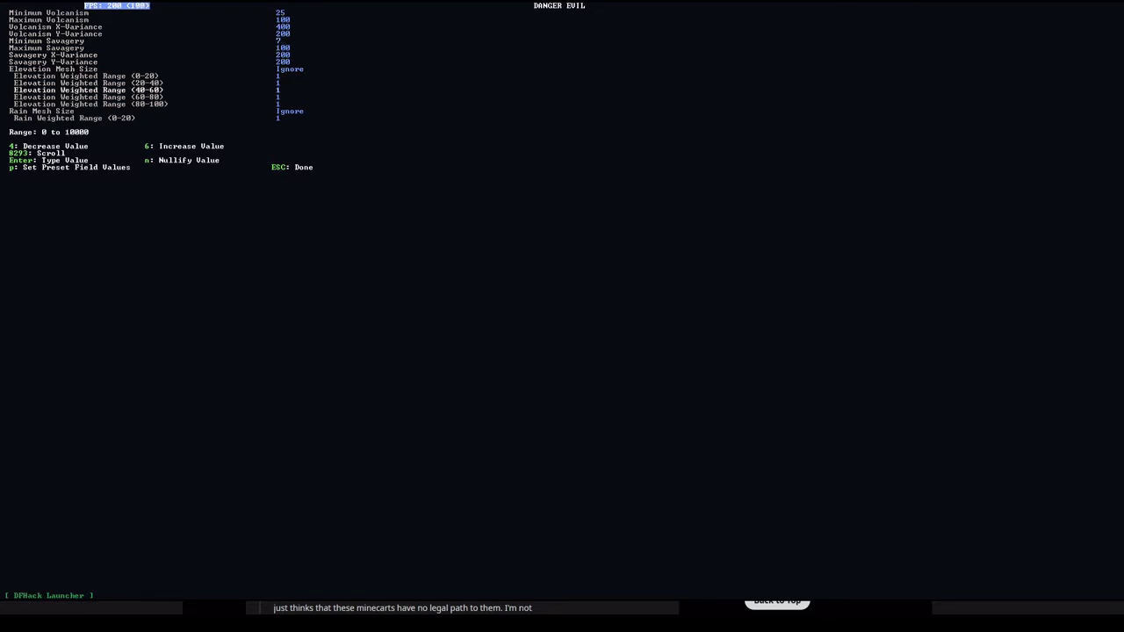
{"action": "key", "text": "Down"}
{"action": "key", "text": "Down"}
{"action": "key", "text": "Down"}
{"action": "key", "text": "Down"}
{"action": "key", "text": "Down"}
{"action": "key", "text": "Down"}
{"action": "key", "text": "Down"}
{"action": "key", "text": "Down"}
{"action": "key", "text": "Down"}
{"action": "key", "text": "Down"}
{"action": "key", "text": "Down"}
{"action": "key", "text": "Down"}
{"action": "key", "text": "Down"}
{"action": "key", "text": "Down"}
{"action": "key", "text": "Down"}
{"action": "key", "text": "Down"}
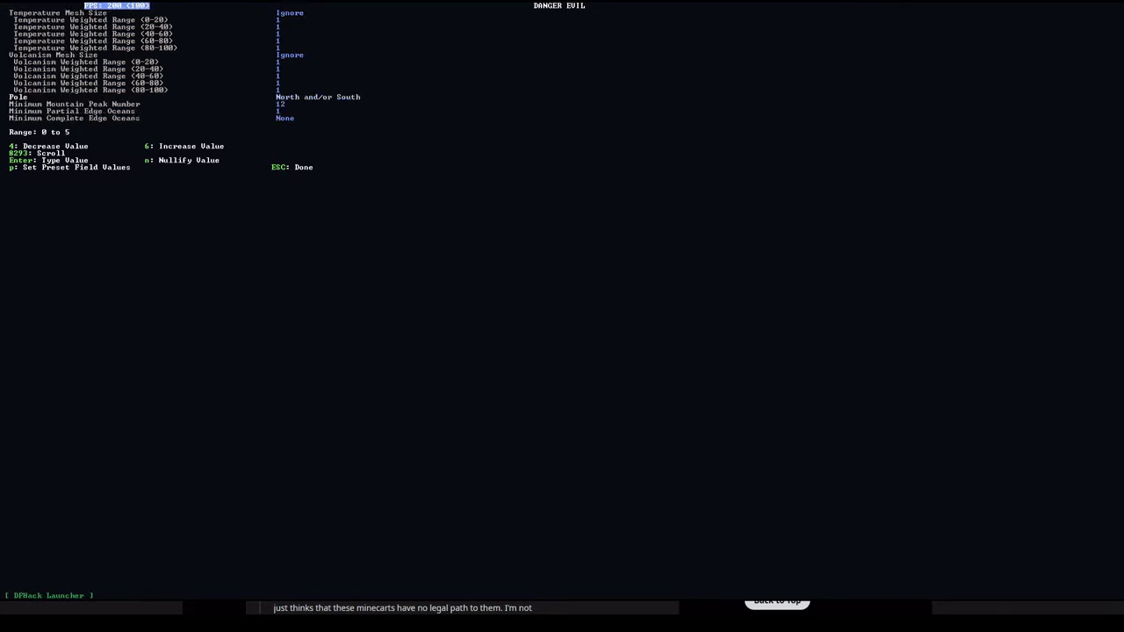
{"action": "key", "text": "Down"}
{"action": "key", "text": "Down"}
{"action": "key", "text": "Down"}
{"action": "key", "text": "Down"}
{"action": "key", "text": "Down"}
{"action": "key", "text": "Up"}
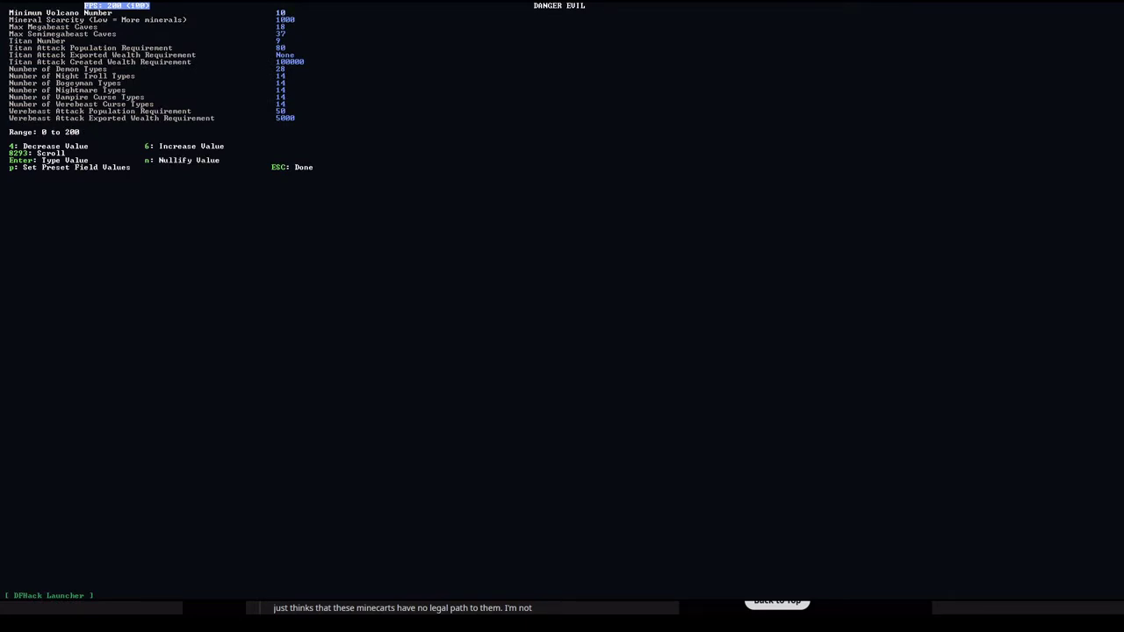
{"action": "key", "text": "4"}
{"action": "key", "text": "4"}
{"action": "key", "text": "6"}
Leave the advanced parameters, try to create the DANGER EVIL world with the changed values, and abort its generation.
{"action": "key", "text": "Escape"}
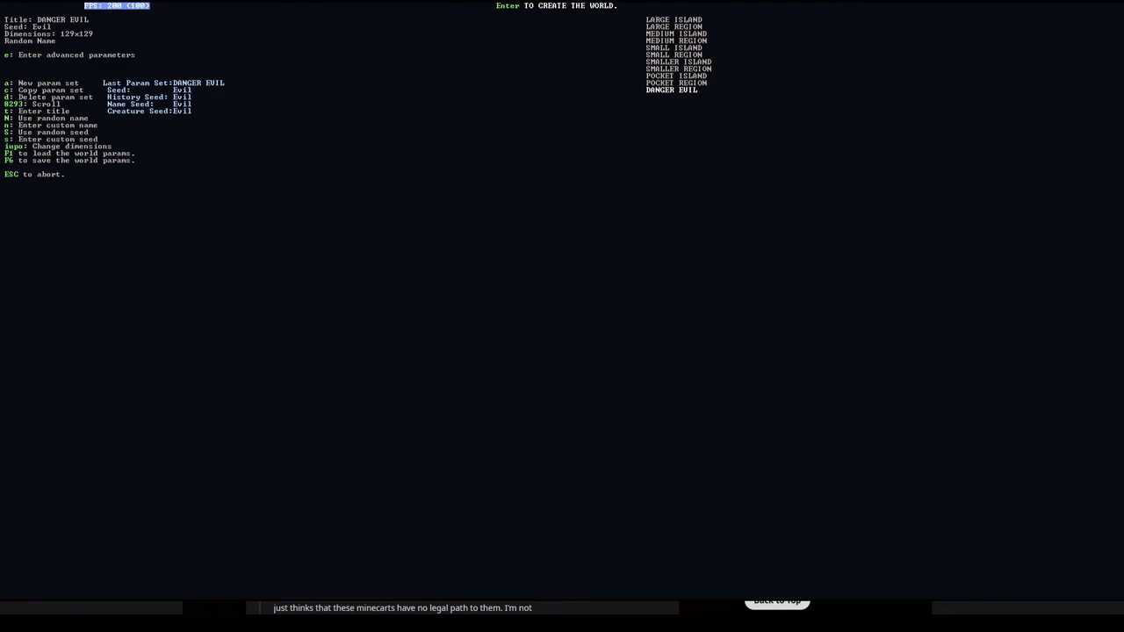
{"action": "key", "text": "Return"}
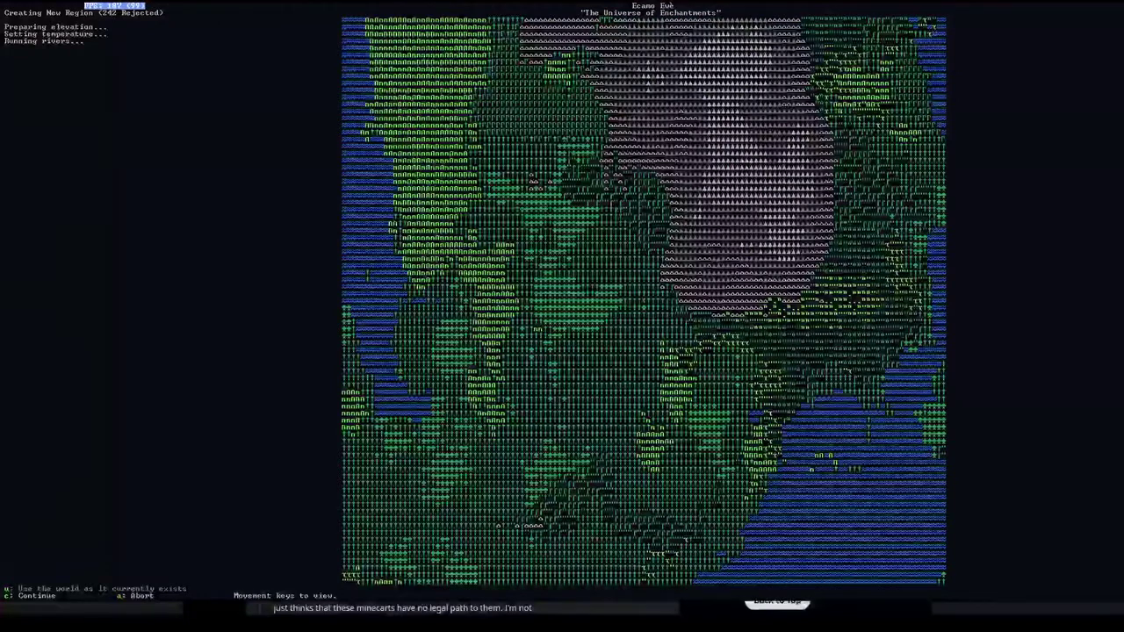
{"action": "key", "text": "a"}
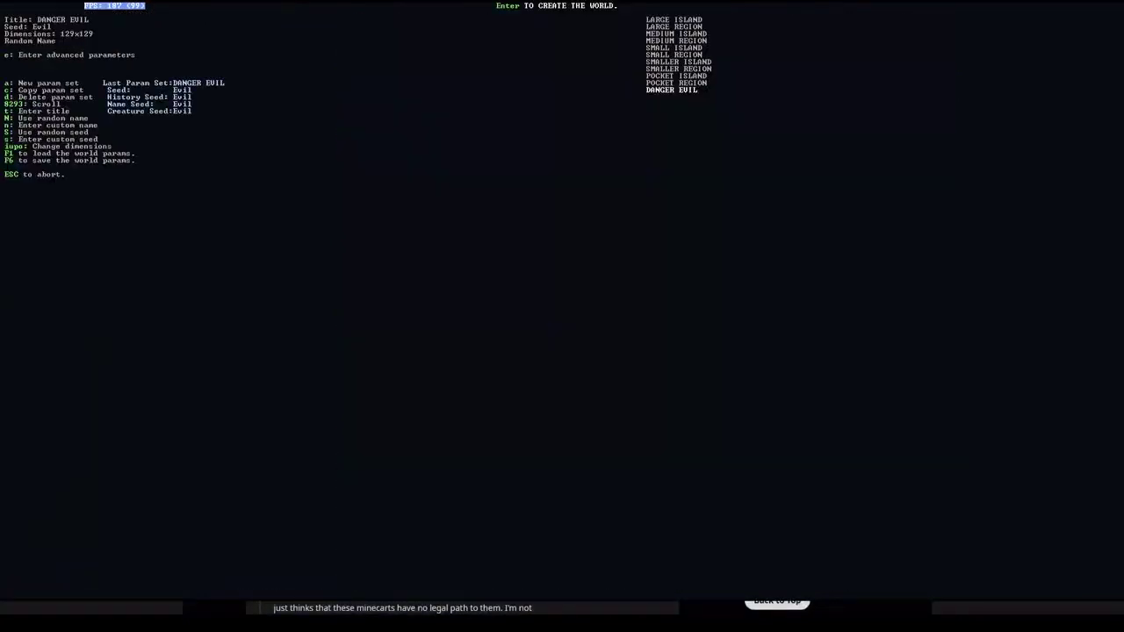
Reopen the advanced parameters of DANGER EVIL and lower Minimum Rainfall further.
{"action": "key", "text": "e"}
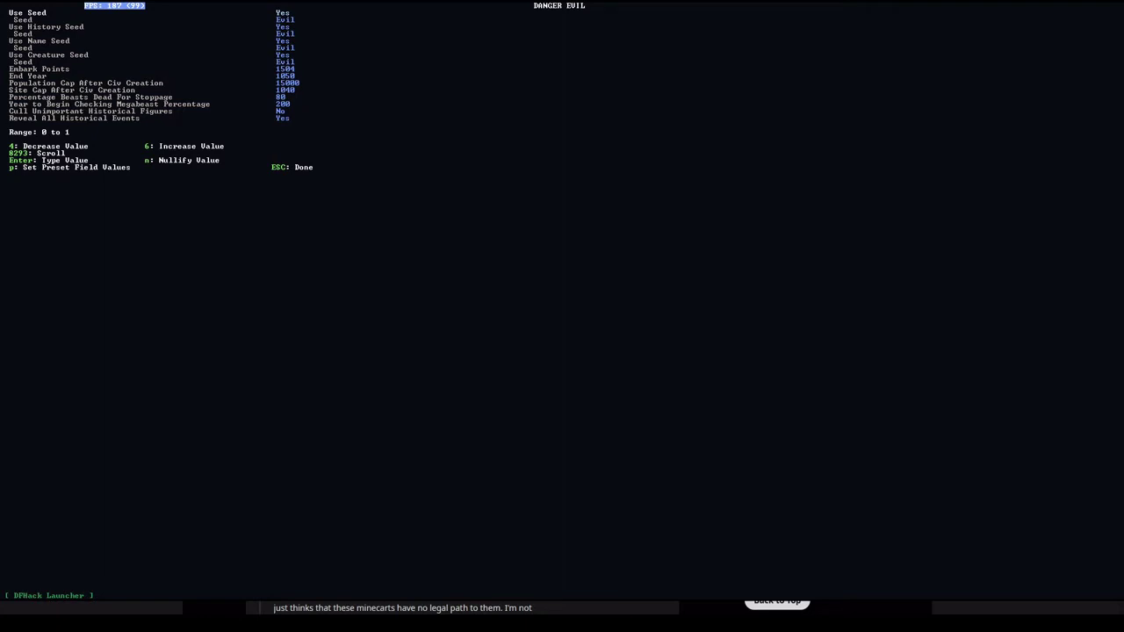
{"action": "key", "text": "Down"}
{"action": "key", "text": "Down"}
{"action": "key", "text": "Down"}
{"action": "key", "text": "Down"}
{"action": "key", "text": "Down"}
{"action": "key", "text": "Down"}
{"action": "key", "text": "Down"}
{"action": "key", "text": "Down"}
{"action": "key", "text": "Down"}
{"action": "key", "text": "Down"}
{"action": "key", "text": "Down"}
{"action": "key", "text": "Down"}
{"action": "key", "text": "Down"}
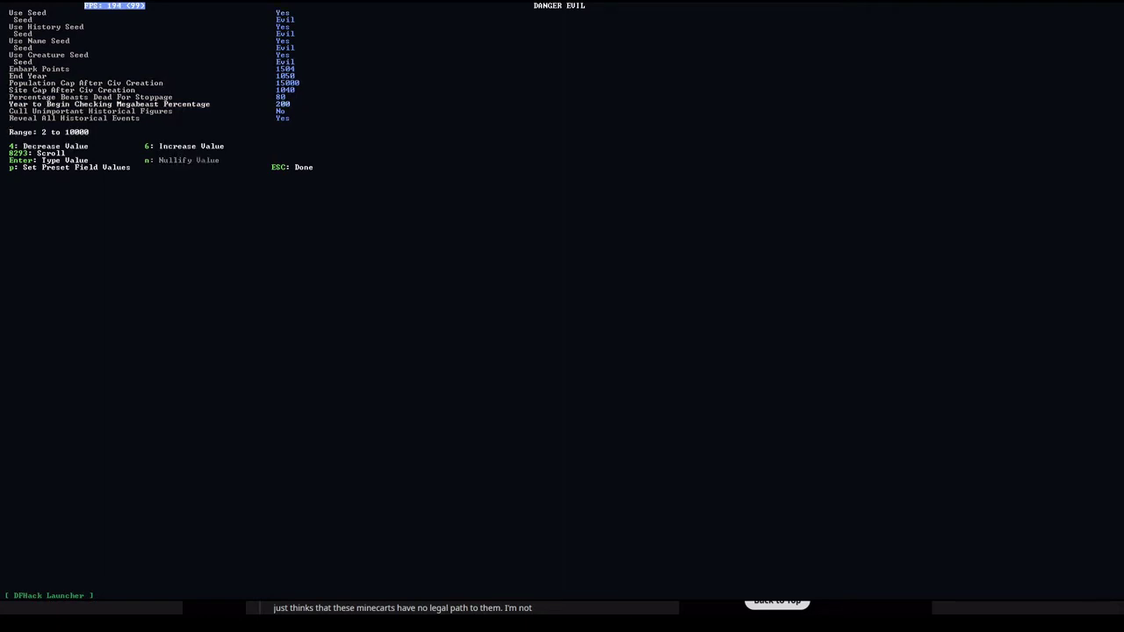
{"action": "key", "text": "Down"}
{"action": "key", "text": "Down"}
{"action": "key", "text": "Down"}
{"action": "key", "text": "Down"}
{"action": "key", "text": "Down"}
{"action": "key", "text": "Down"}
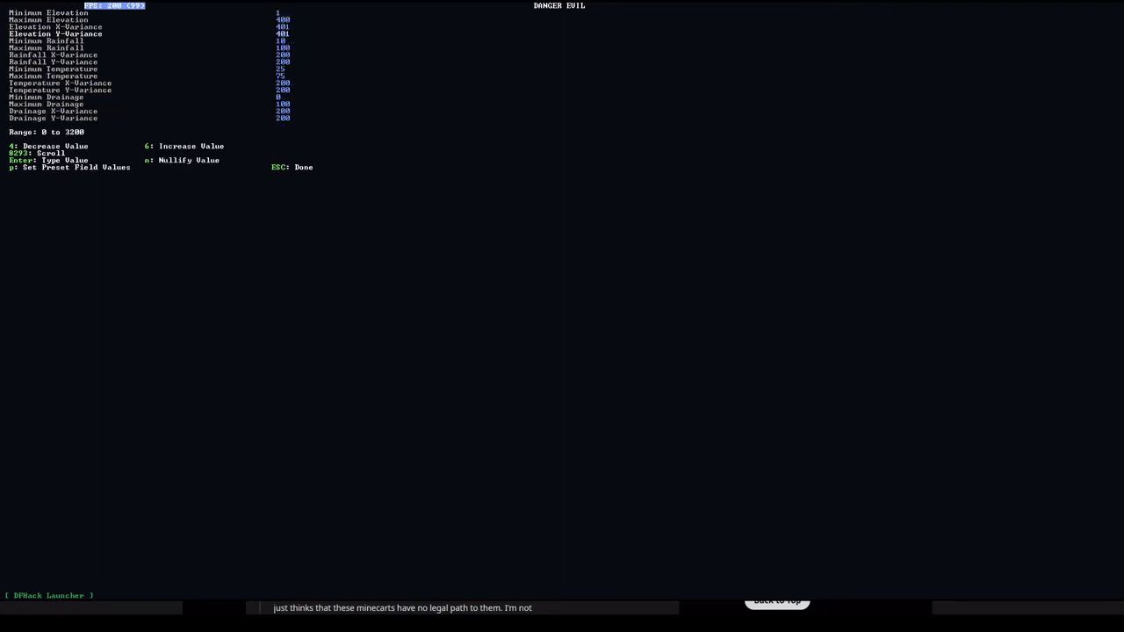
{"action": "key", "text": "Up"}
{"action": "key", "text": "Up"}
{"action": "key", "text": "Up"}
{"action": "key", "text": "Up"}
{"action": "key", "text": "Up"}
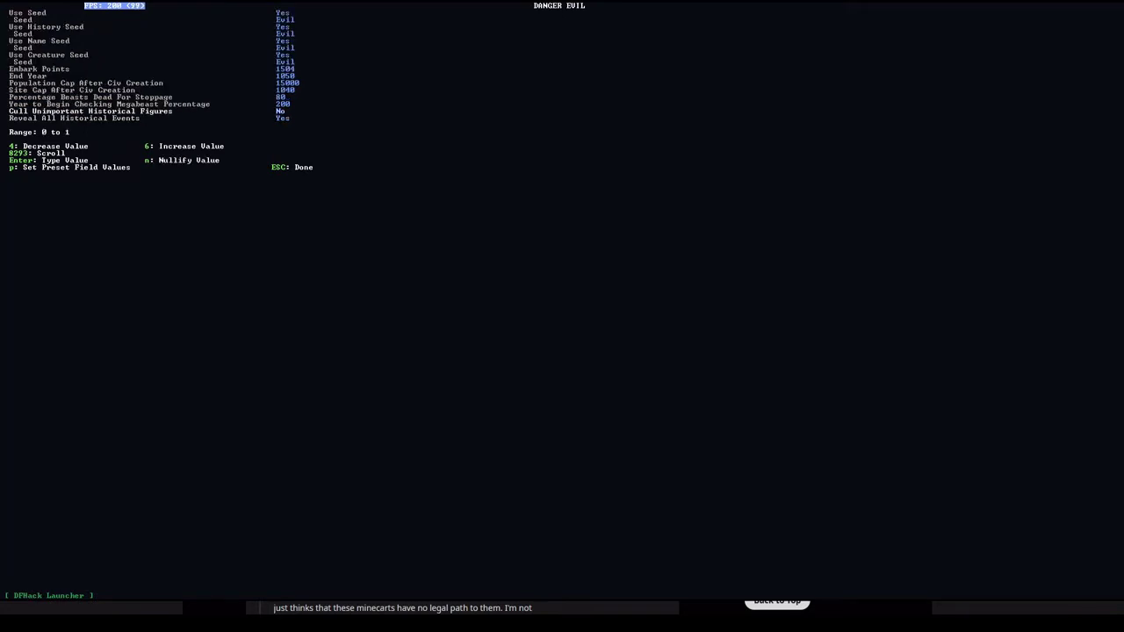
{"action": "key", "text": "Page_Down"}
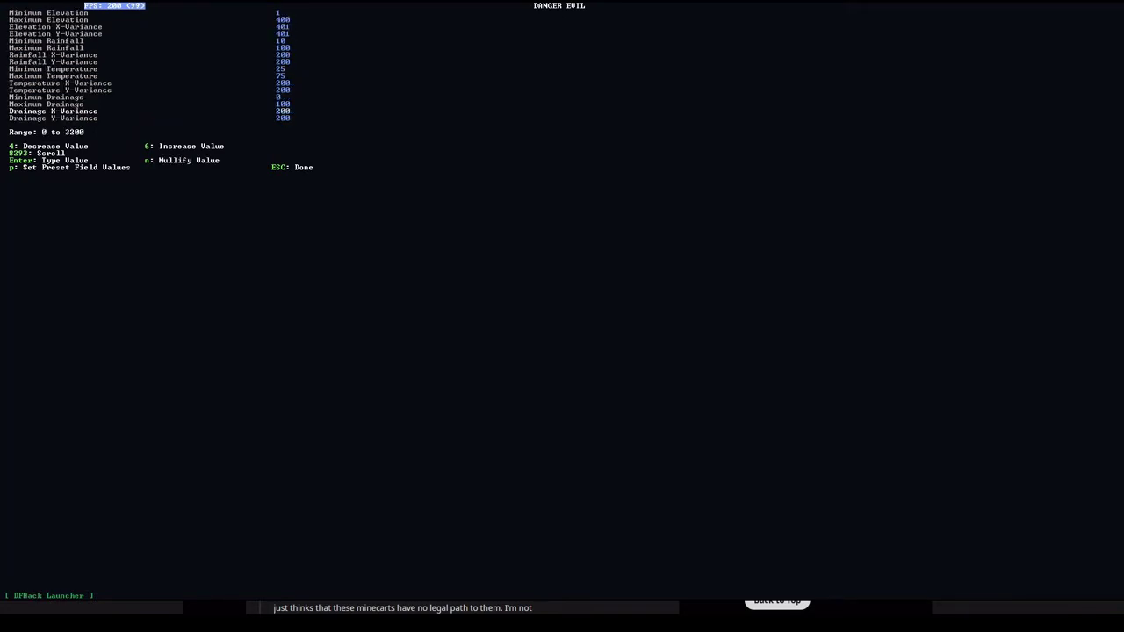
{"action": "key", "text": "Up"}
{"action": "key", "text": "Up"}
{"action": "key", "text": "Up"}
{"action": "key", "text": "Up"}
{"action": "key", "text": "Up"}
{"action": "key", "text": "Up"}
{"action": "key", "text": "Up"}
{"action": "key", "text": "Up"}
{"action": "key", "text": "Up"}
{"action": "key", "text": "Up"}
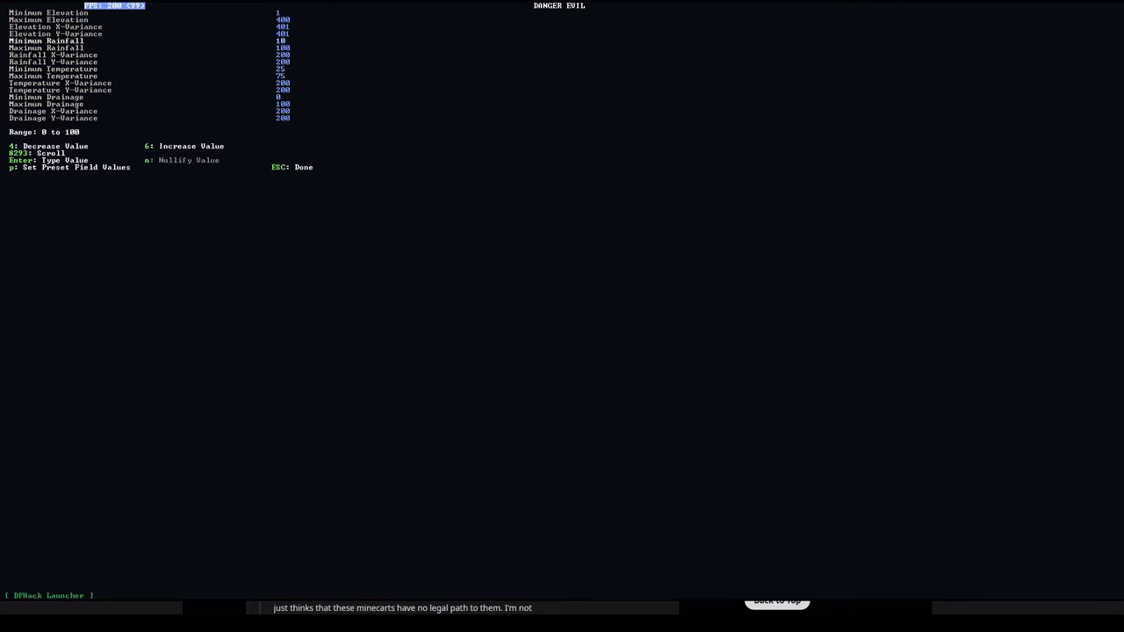
{"action": "key", "text": "4"}
Lower Minimum Volcanism to 6.
{"action": "key", "text": "Down"}
{"action": "key", "text": "Down"}
{"action": "key", "text": "Down"}
{"action": "key", "text": "Down"}
{"action": "key", "text": "Down"}
{"action": "key", "text": "Down"}
{"action": "key", "text": "Down"}
{"action": "key", "text": "Down"}
{"action": "key", "text": "Down"}
{"action": "key", "text": "Down"}
{"action": "key", "text": "Down"}
{"action": "key", "text": "Down"}
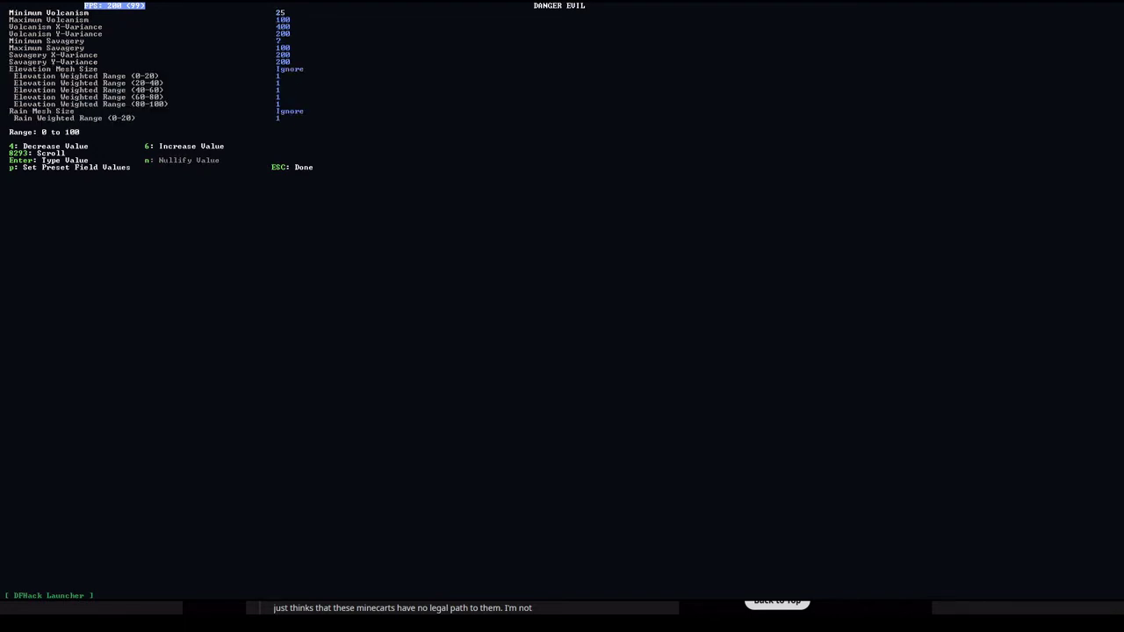
{"action": "key", "text": "4"}
{"action": "key", "text": "4"}
{"action": "key", "text": "4"}
{"action": "key", "text": "4"}
{"action": "key", "text": "4"}
{"action": "key", "text": "4"}
{"action": "key", "text": "4"}
Reduce Minimum Savagery to 2.
{"action": "key", "text": "Down"}
{"action": "key", "text": "Down"}
{"action": "key", "text": "Down"}
{"action": "key", "text": "Down"}
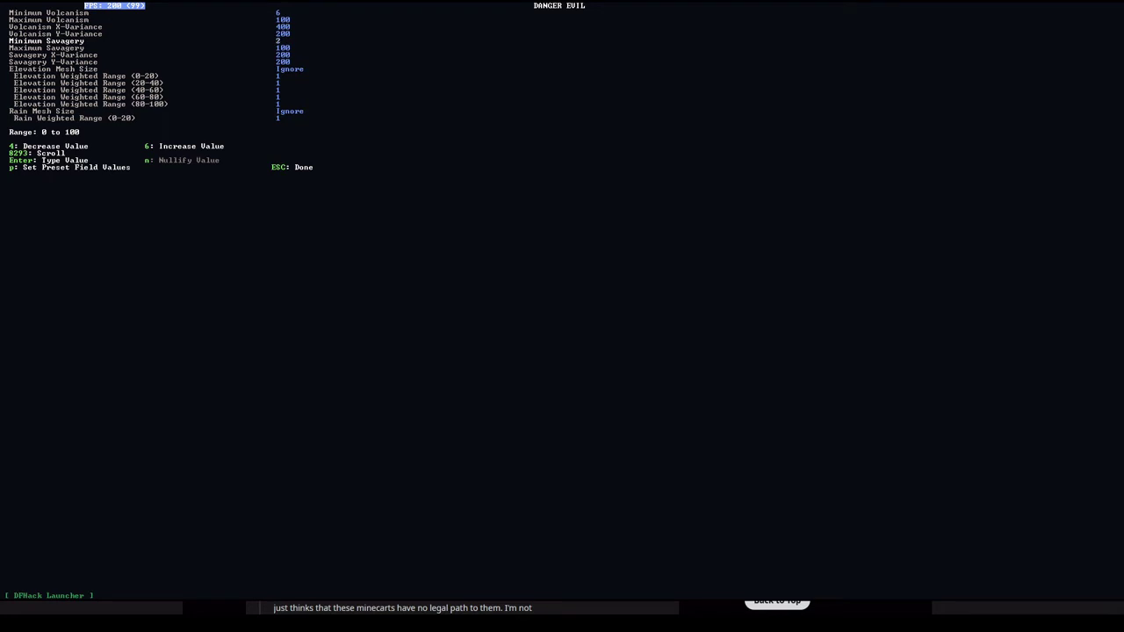
Set DANGER EVIL's Mineral Scarcity parameter to 1800.
{"action": "key", "text": "Down"}
{"action": "key", "text": "Down"}
{"action": "key", "text": "Down"}
{"action": "key", "text": "Down"}
{"action": "key", "text": "Down"}
{"action": "key", "text": "Down"}
{"action": "key", "text": "Down"}
{"action": "key", "text": "Down"}
{"action": "key", "text": "Down"}
{"action": "key", "text": "Down"}
{"action": "key", "text": "Down"}
{"action": "key", "text": "Down"}
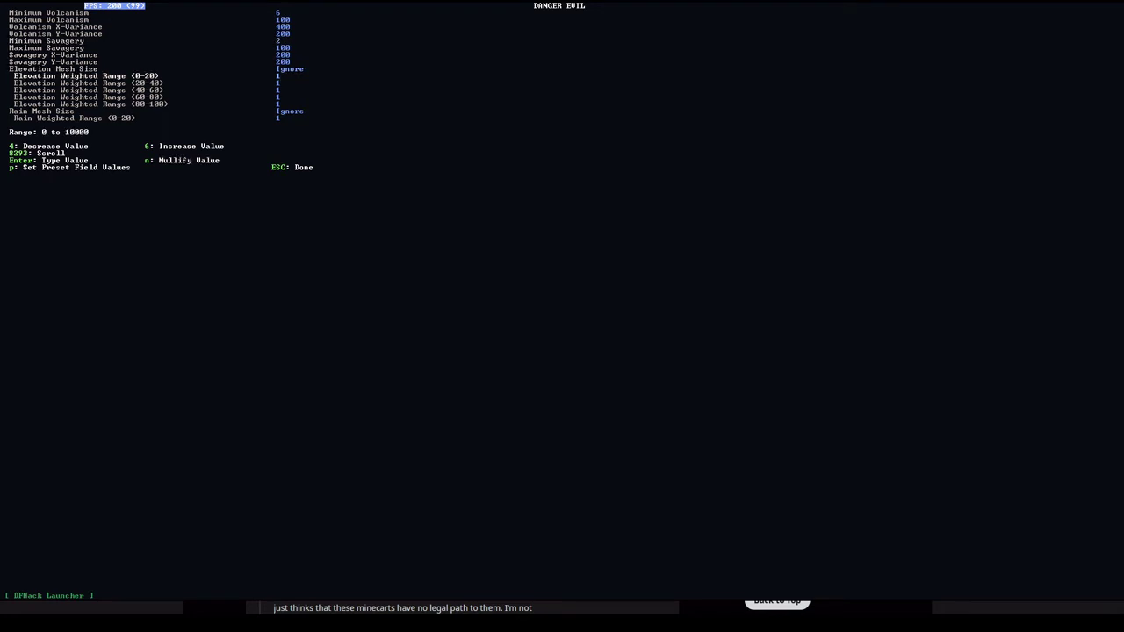
{"action": "key", "text": "Page_Down"}
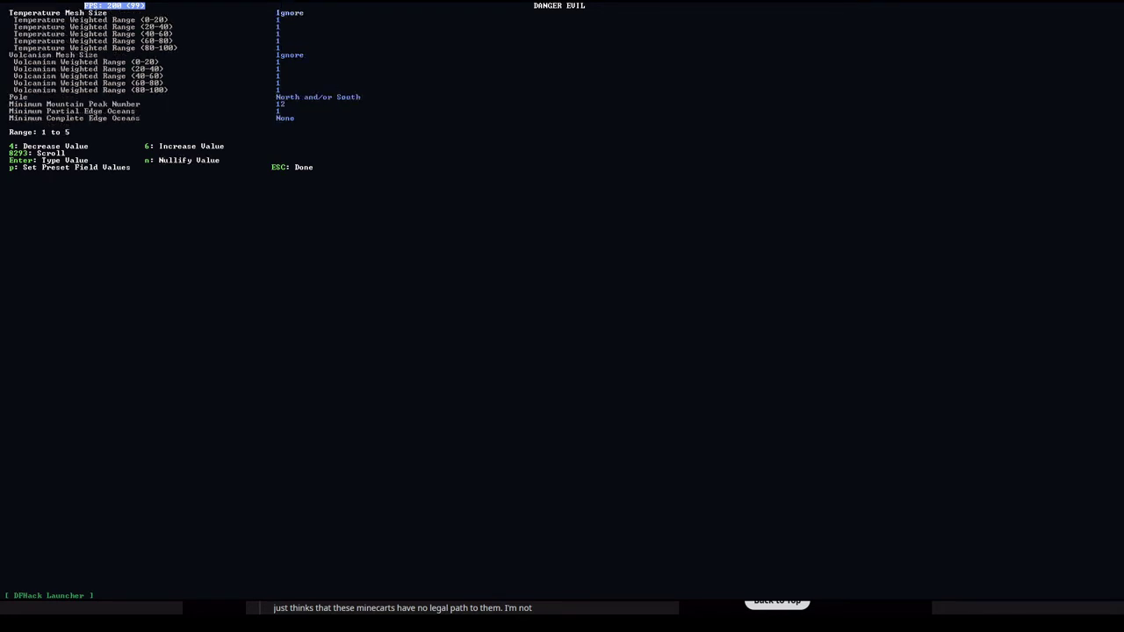
{"action": "key", "text": "Down"}
{"action": "key", "text": "Down"}
{"action": "key", "text": "Down"}
{"action": "key", "text": "Down"}
{"action": "key", "text": "Down"}
{"action": "key", "text": "Down"}
{"action": "key", "text": "Down"}
{"action": "key", "text": "Down"}
{"action": "key", "text": "Down"}
{"action": "key", "text": "Down"}
{"action": "key", "text": "Down"}
{"action": "key", "text": "Down"}
{"action": "key", "text": "Down"}
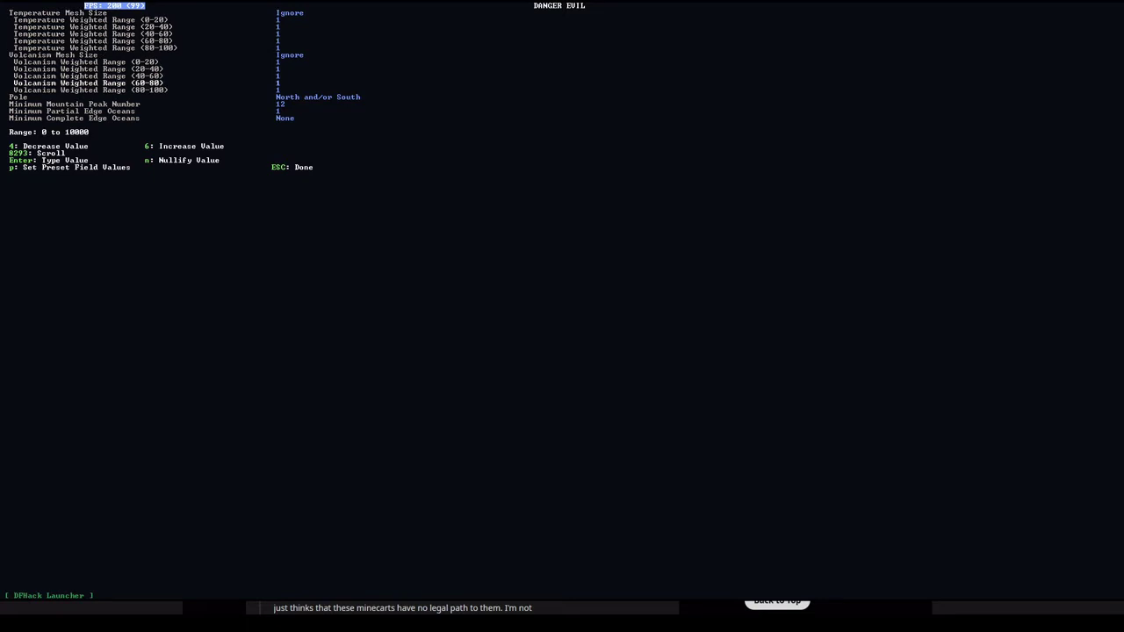
{"action": "key", "text": "Down"}
{"action": "key", "text": "Down"}
{"action": "key", "text": "Down"}
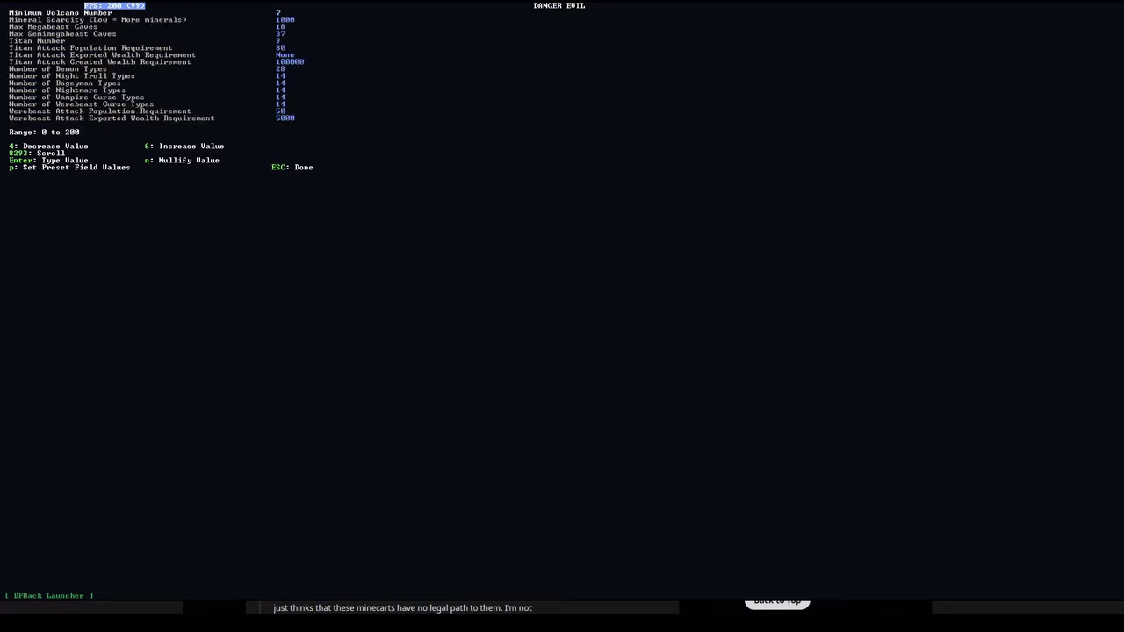
{"action": "key", "text": "Down"}
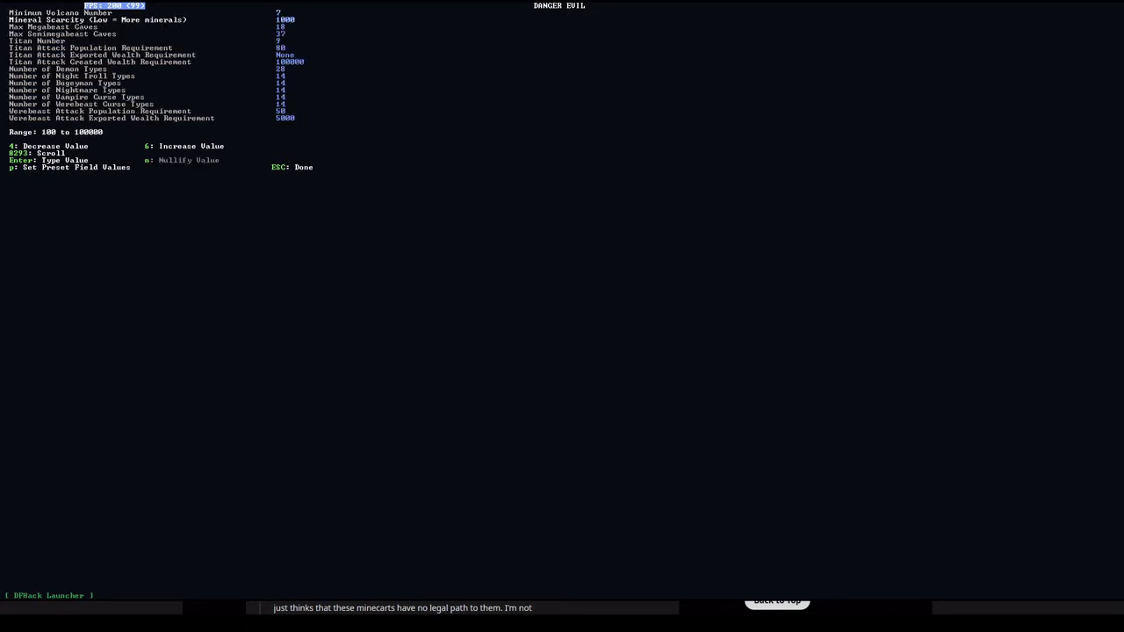
{"action": "key", "text": "Return"}
{"action": "type", "text": "400"}
{"action": "key", "text": "BackSpace"}
{"action": "key", "text": "BackSpace"}
{"action": "key", "text": "BackSpace"}
{"action": "type", "text": "1800"}
{"action": "key", "text": "Return"}
Generate the DANGER EVIL world with the revised parameters, stop its history at year 83, and accept the world as it exists.
{"action": "key", "text": "Escape"}
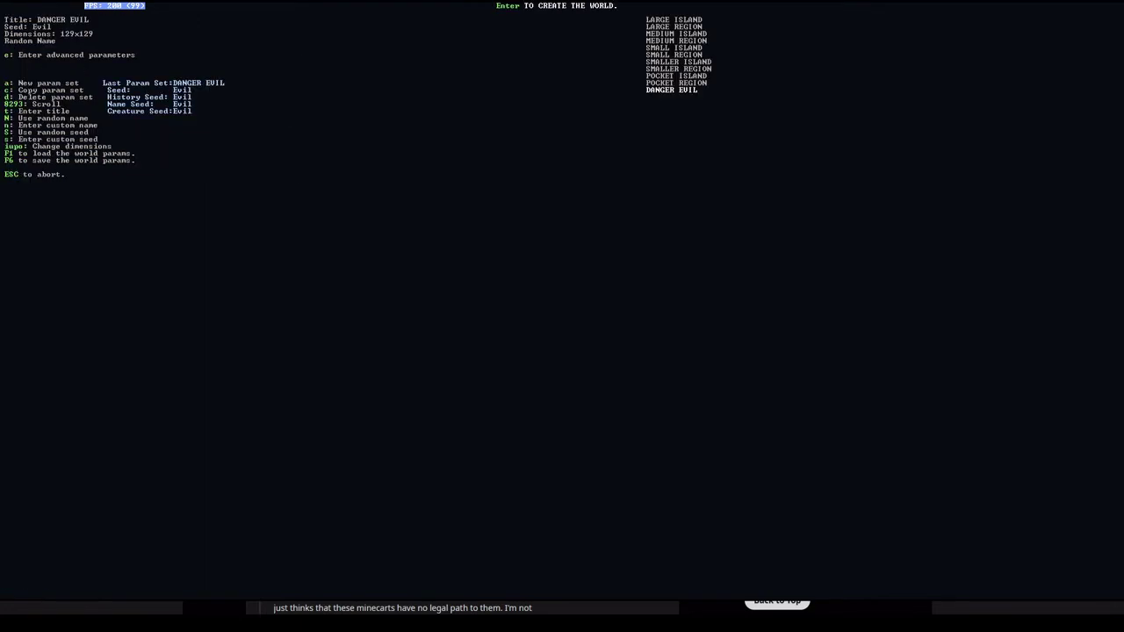
{"action": "key", "text": "Return"}
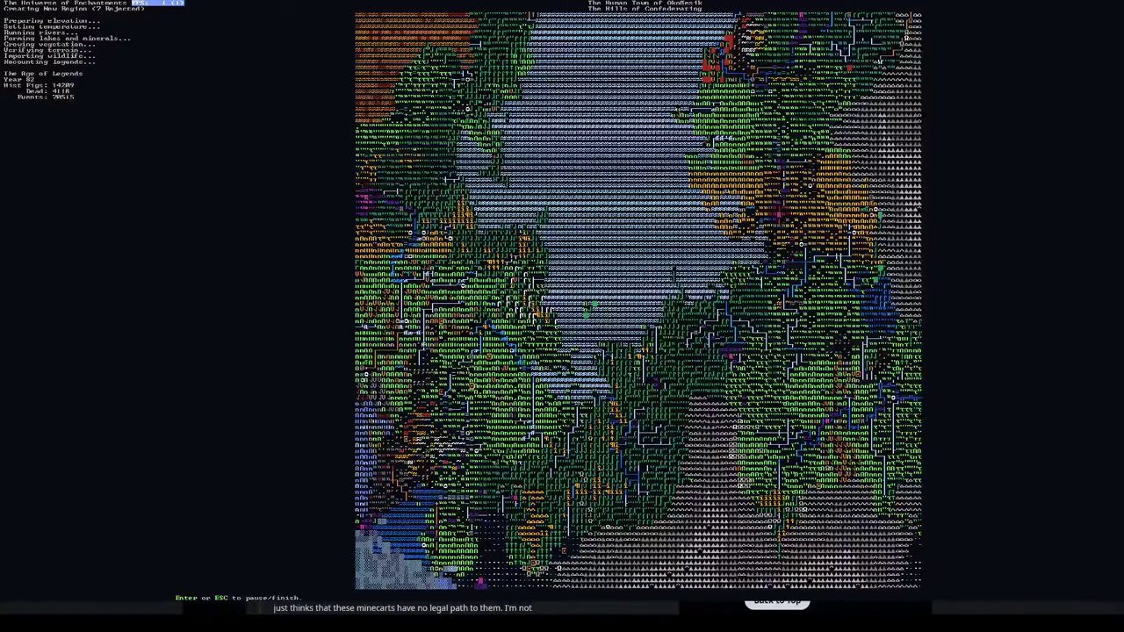
{"action": "key", "text": "Return"}
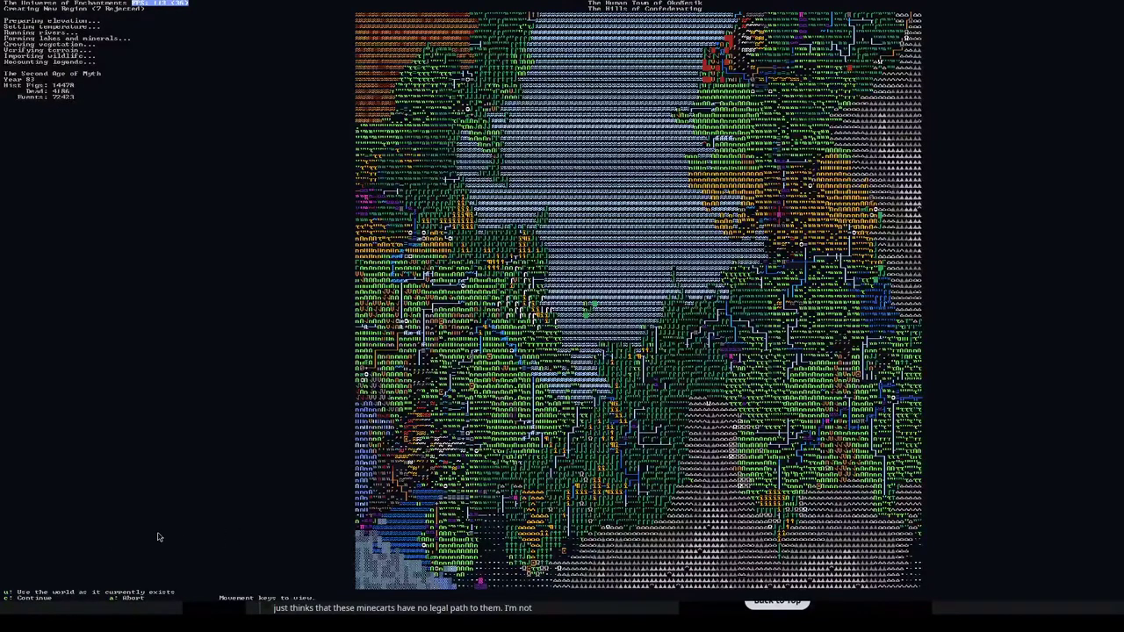
{"action": "key", "text": "c"}
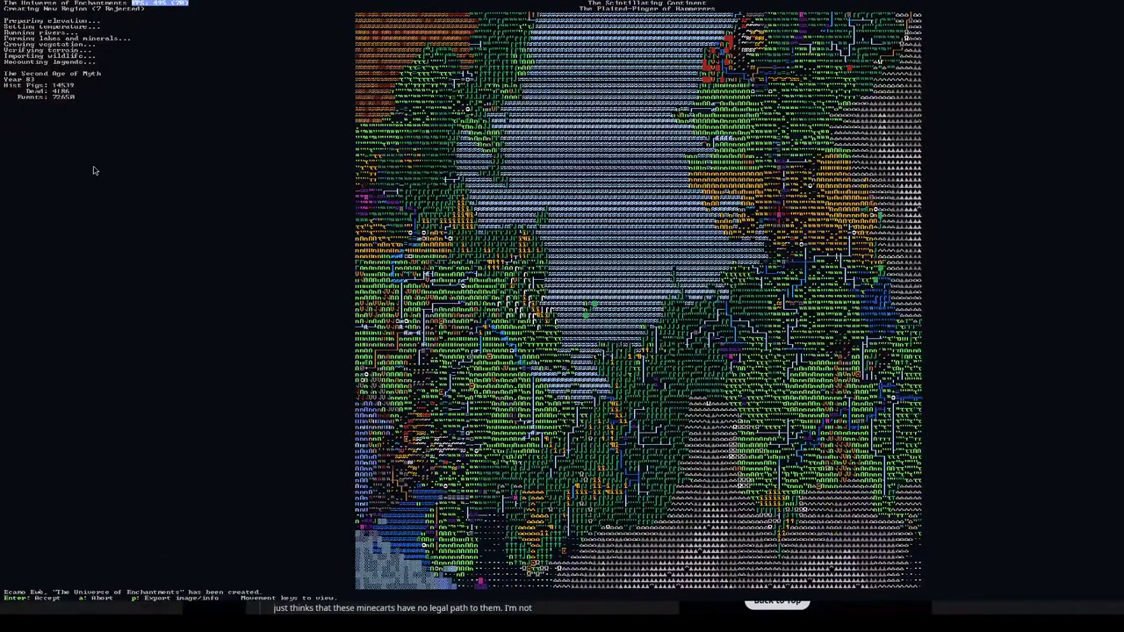
{"action": "key", "text": "Return"}
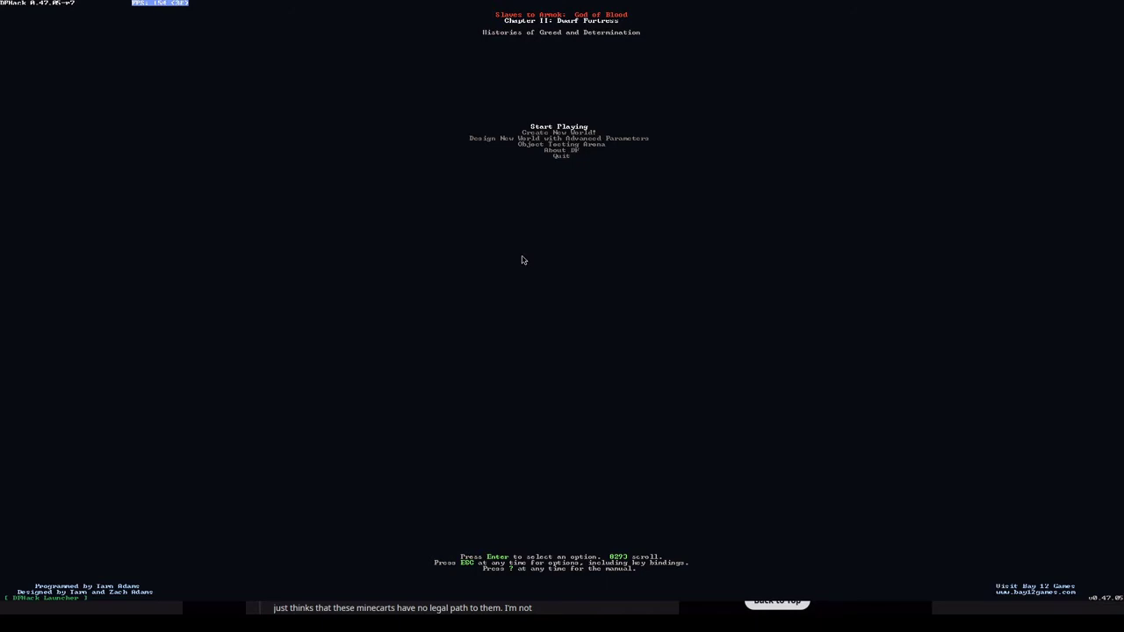
{"action": "key", "text": "Down"}
{"action": "key", "text": "Down"}
{"action": "key", "text": "Down"}
{"action": "key", "text": "Down"}
{"action": "key", "text": "Down"}
{"action": "key", "text": "Up"}
{"action": "key", "text": "Up"}
{"action": "key", "text": "Up"}
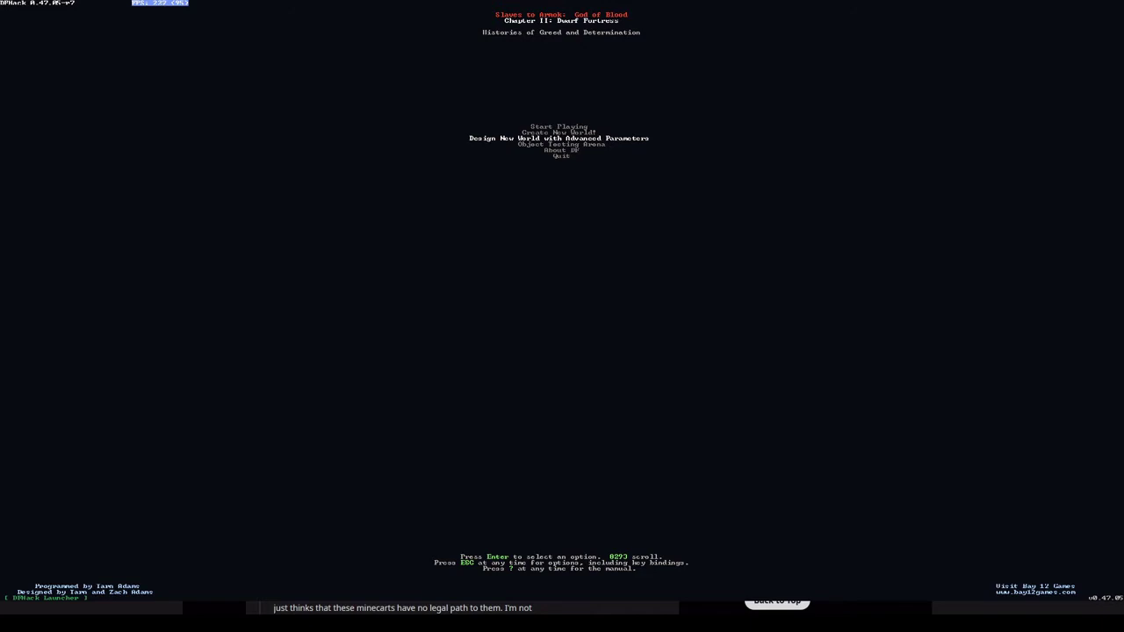
{"action": "key", "text": "Up"}
{"action": "key", "text": "Up"}
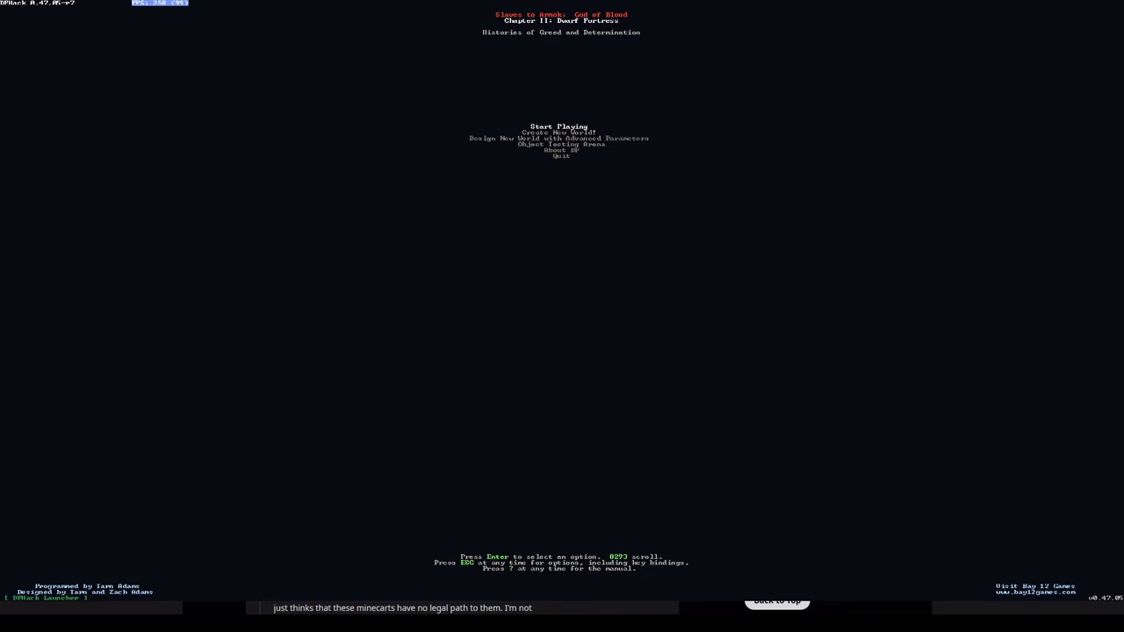
{"action": "key", "text": "Down"}
{"action": "key", "text": "Down"}
{"action": "key", "text": "Down"}
{"action": "key", "text": "Up"}
{"action": "key", "text": "Up"}
{"action": "key", "text": "Up"}
Rename the new world's save folder to Danger Evil and start playing it in Dwarf Fortress mode.
{"action": "key", "text": "Return"}
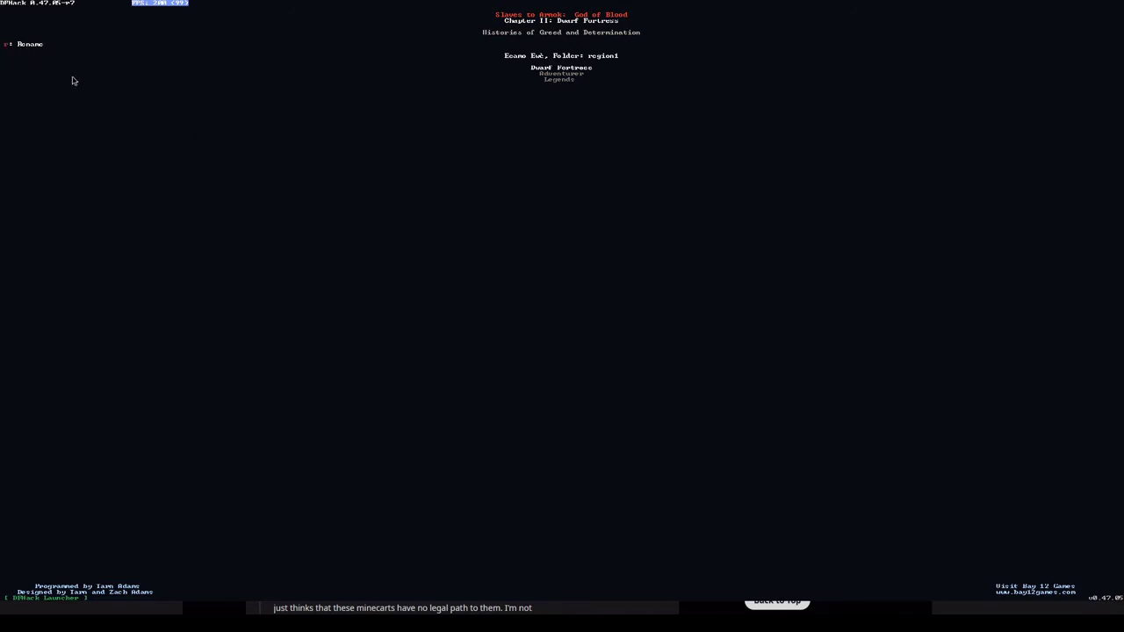
{"action": "type", "text": "r: Danger Evil"}
{"action": "key", "text": "Return"}
{"action": "key", "text": "Return"}
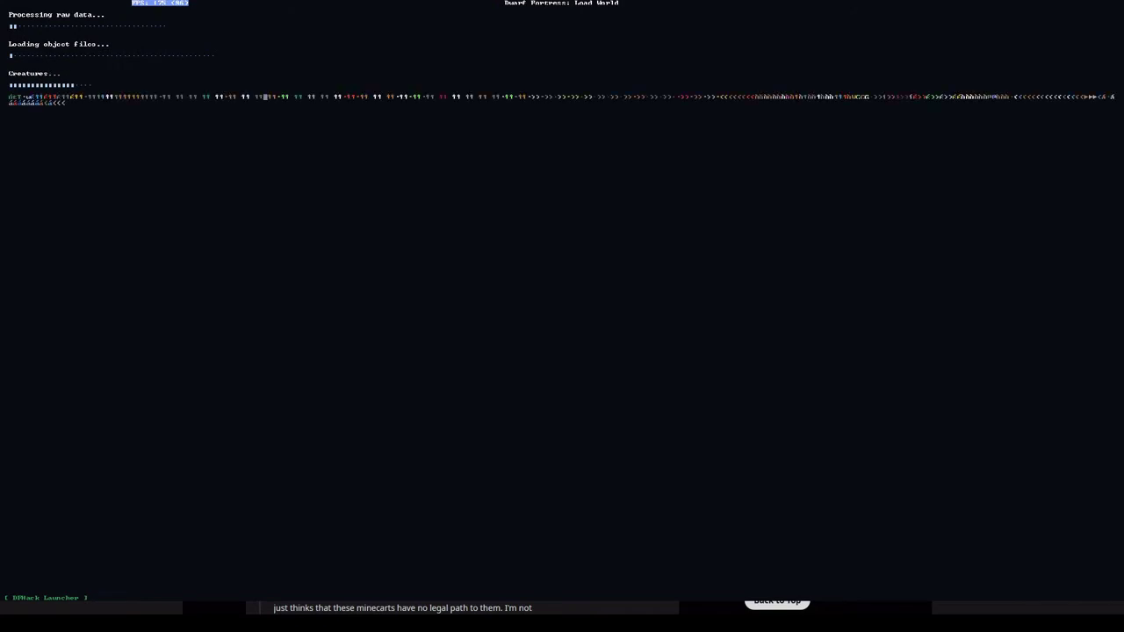
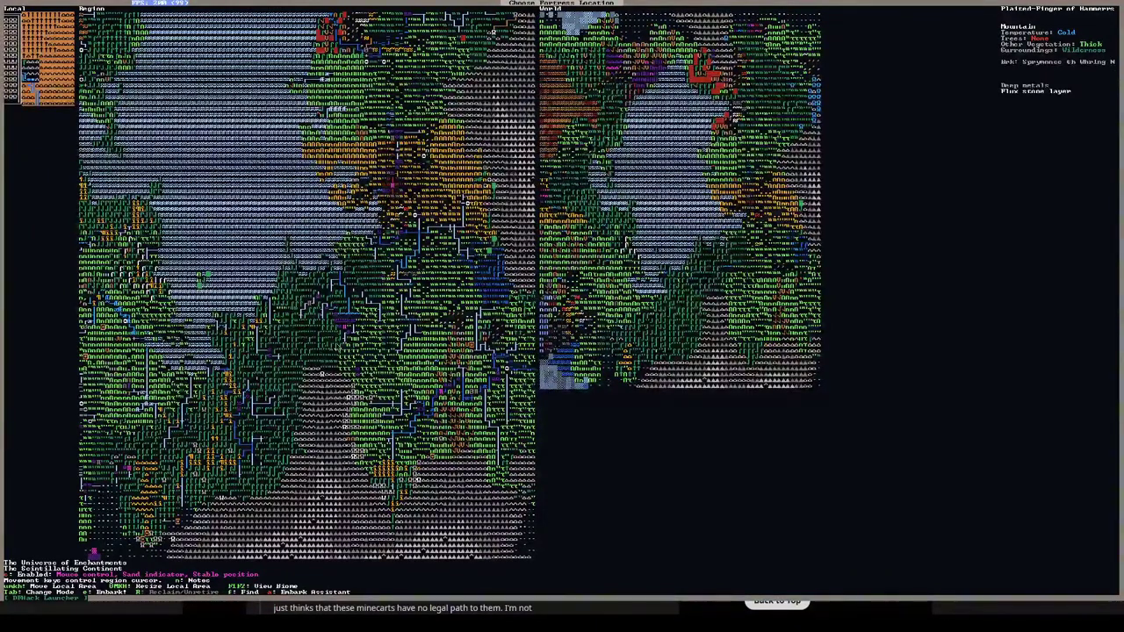
Move the region cursor from the mountains to The Static Hills and start the Embark Assistant there.
{"action": "key", "text": "Right"}
{"action": "key", "text": "Right"}
{"action": "key", "text": "Right"}
{"action": "key", "text": "Right"}
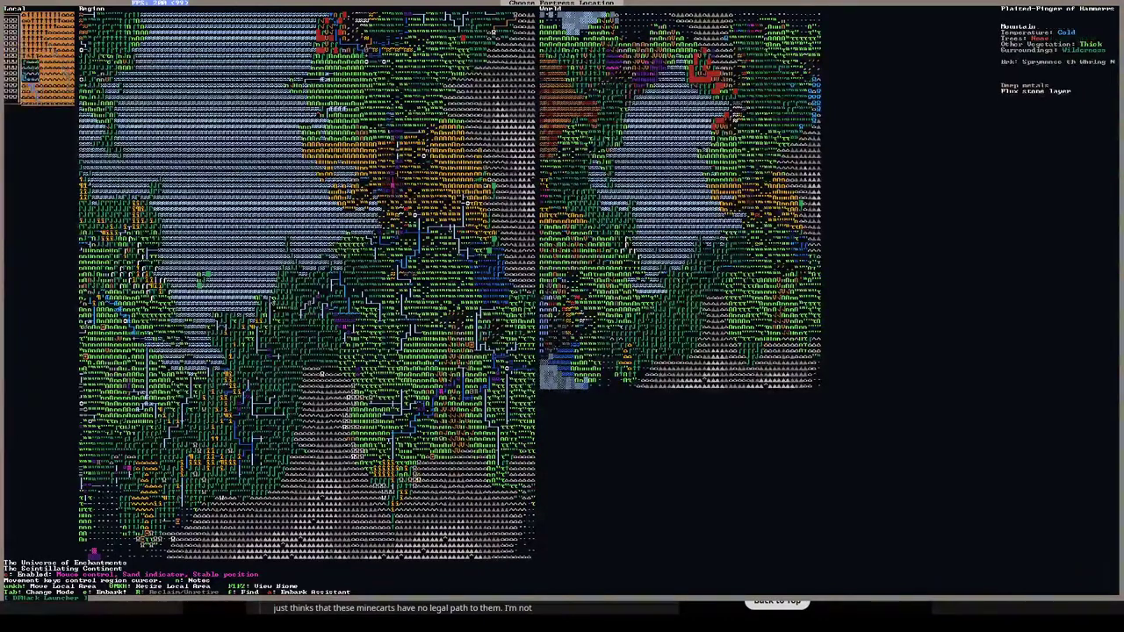
{"action": "key", "text": "Right"}
{"action": "key", "text": "Right"}
{"action": "key", "text": "Right"}
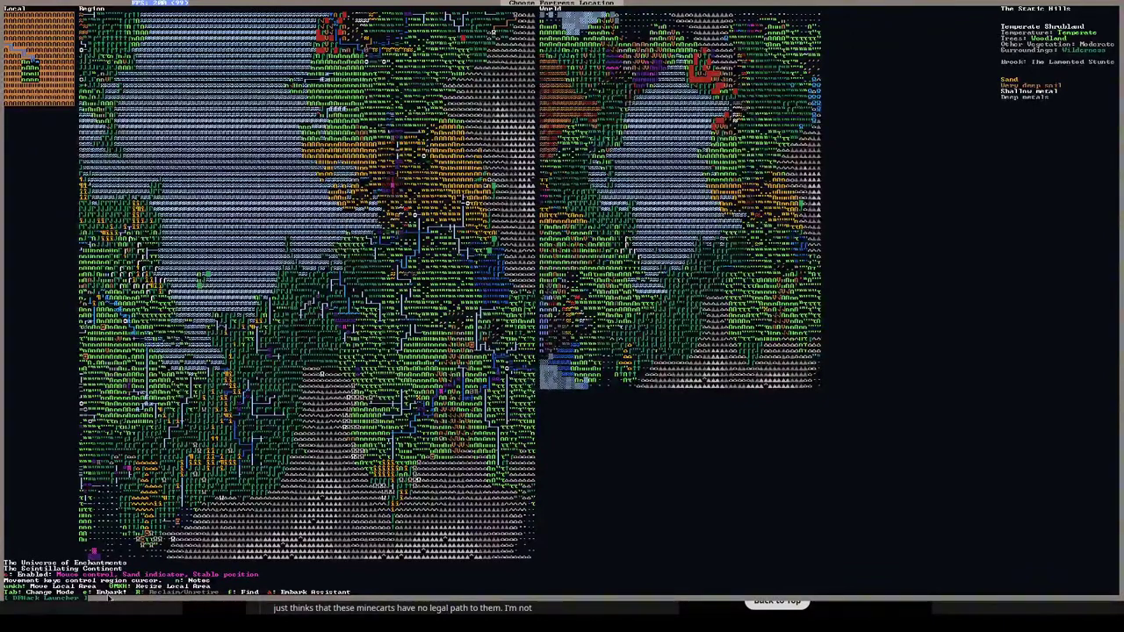
{"action": "key", "text": "a"}
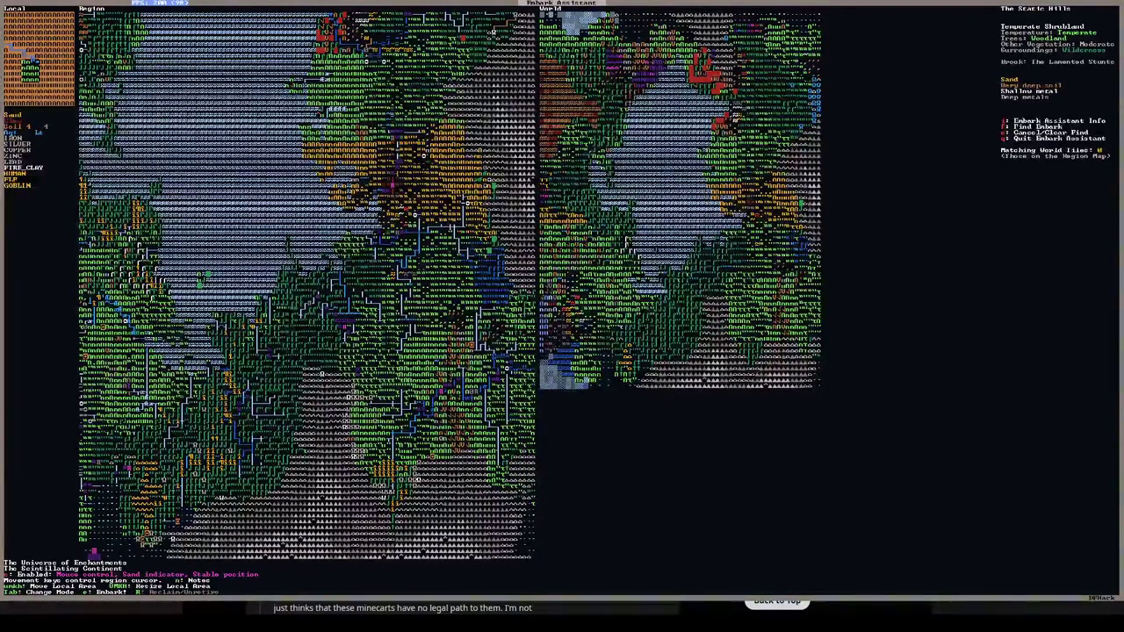
Switch to the Lazy Newb Pack launcher and view its game options.
{"action": "key", "text": "alt+Tab"}
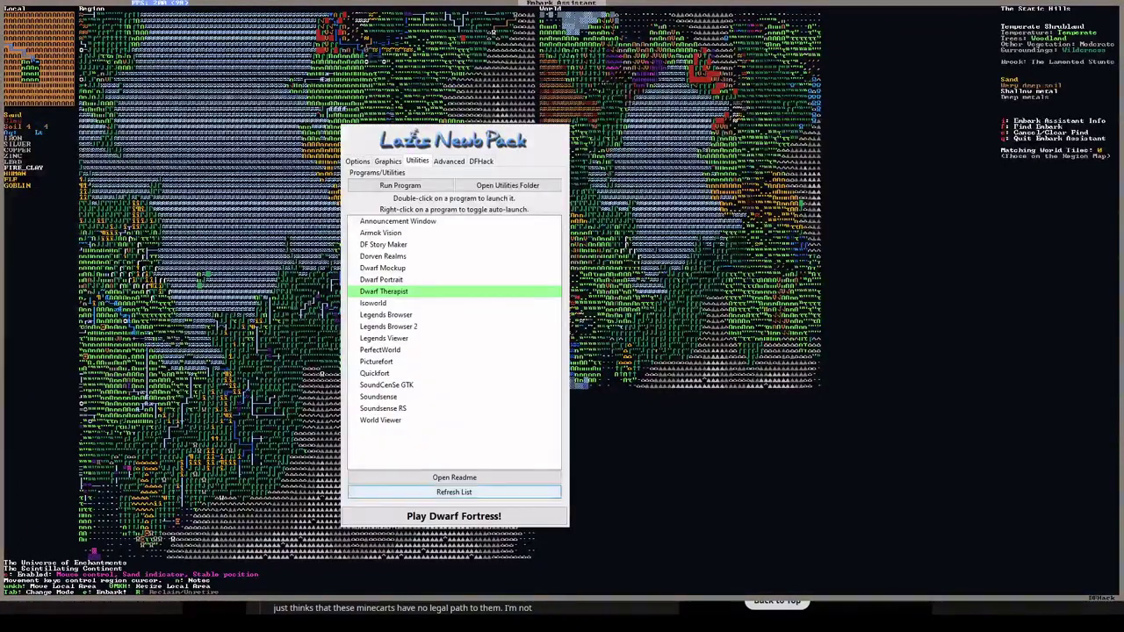
{"action": "key", "text": "Tab"}
{"action": "key", "text": "Tab"}
{"action": "key", "text": "Tab"}
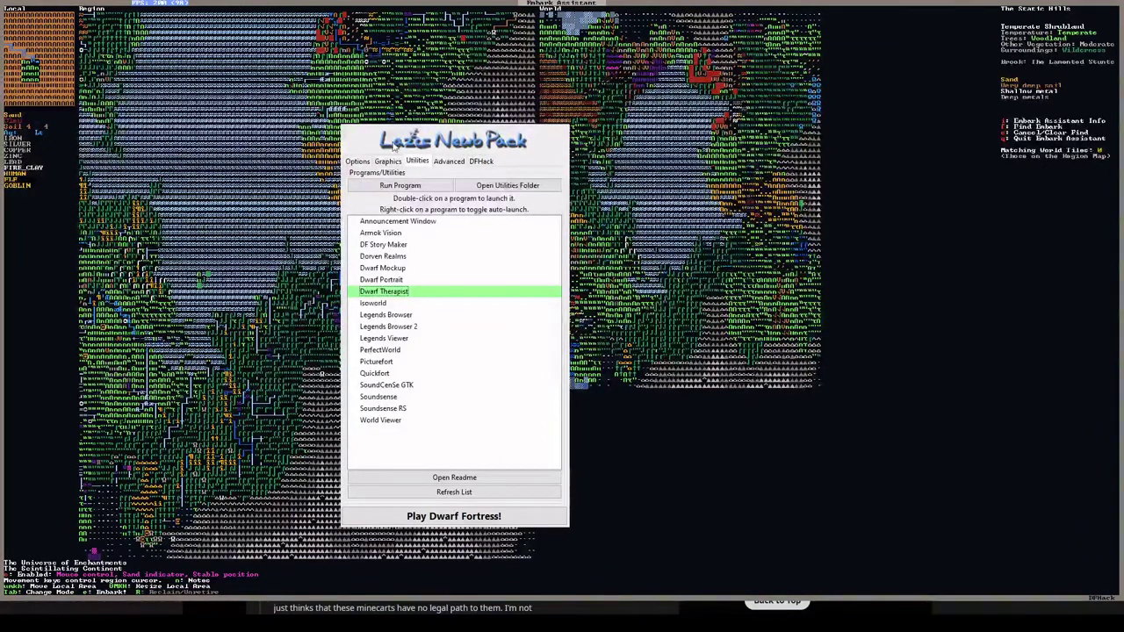
{"action": "left_click", "coordinate": [357, 161]}
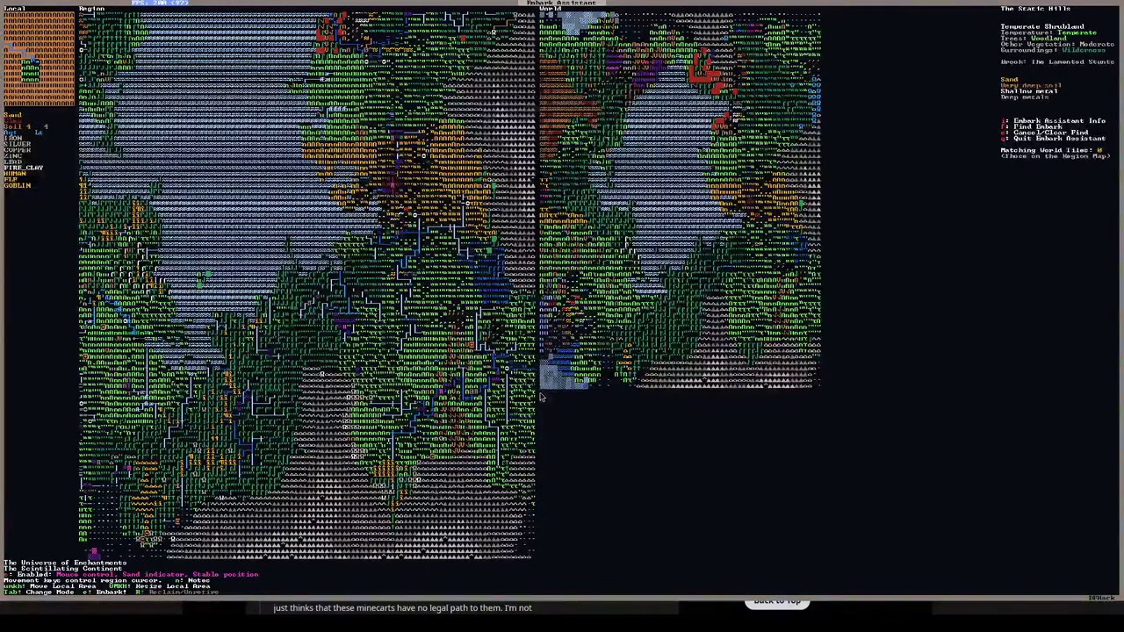
Back in Dwarf Fortress, examine the biomes, soils and metals of embark sites from The Static Hills northward to The Spike of Glossing.
{"action": "key", "text": "Right"}
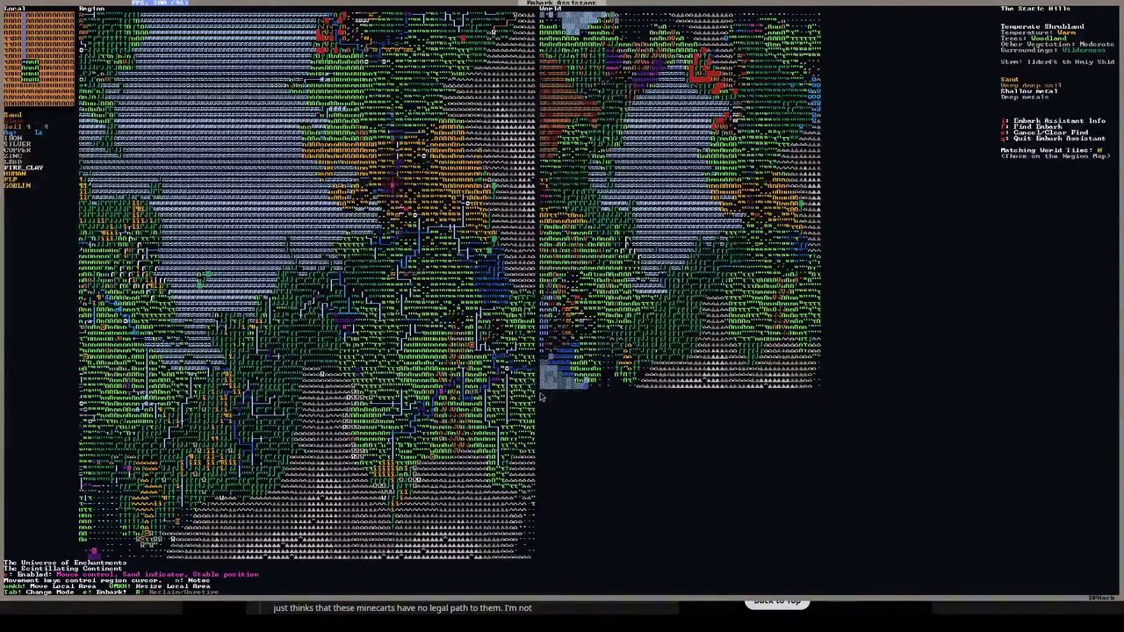
{"action": "key", "text": "Right"}
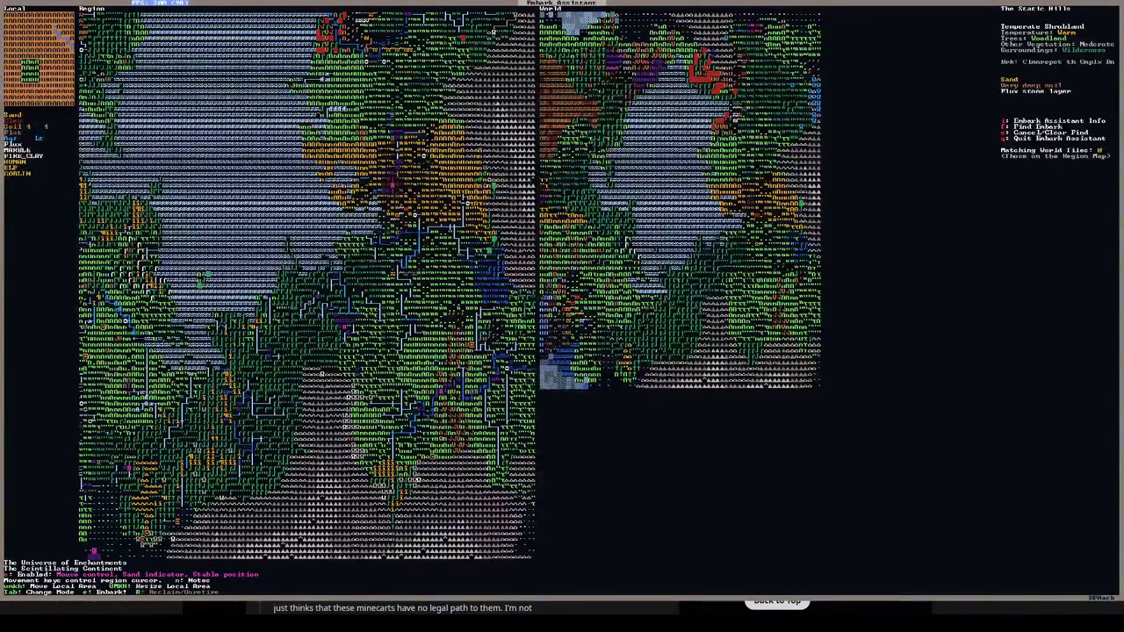
{"action": "key", "text": "Up"}
{"action": "key", "text": "Up"}
{"action": "key", "text": "Up"}
{"action": "key", "text": "Up"}
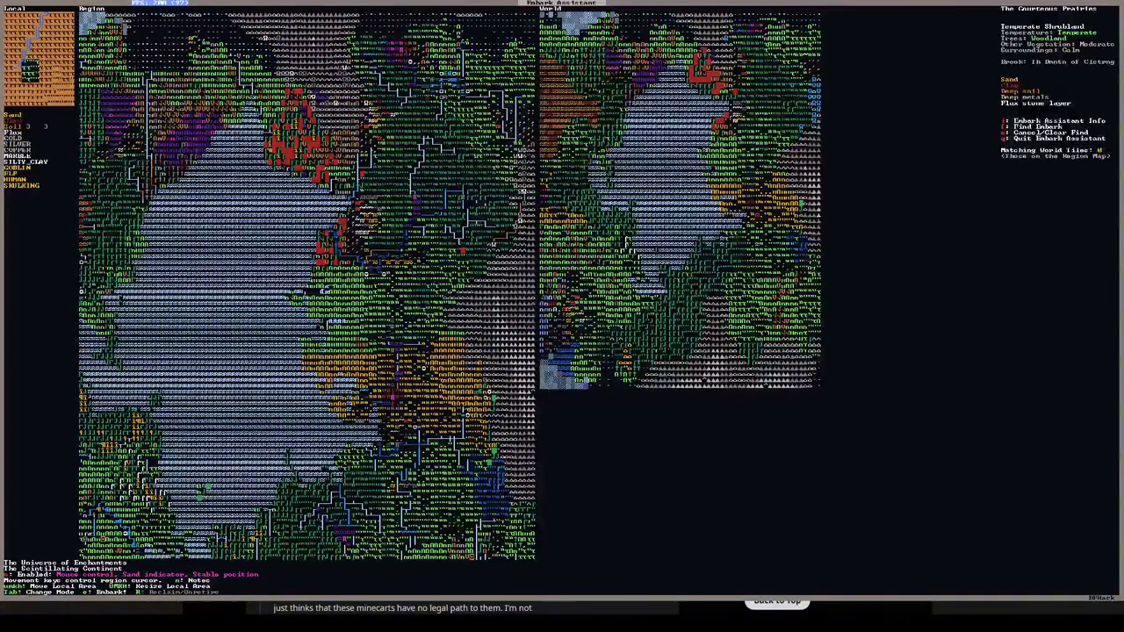
{"action": "key", "text": "Up"}
{"action": "key", "text": "Up"}
{"action": "key", "text": "Up"}
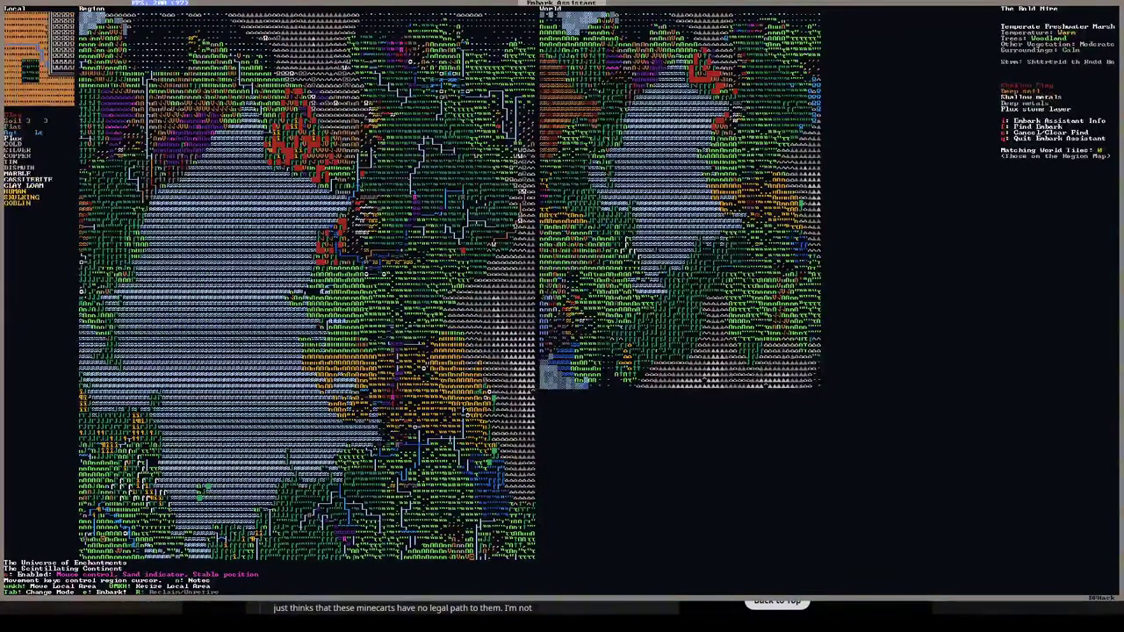
{"action": "key", "text": "Up"}
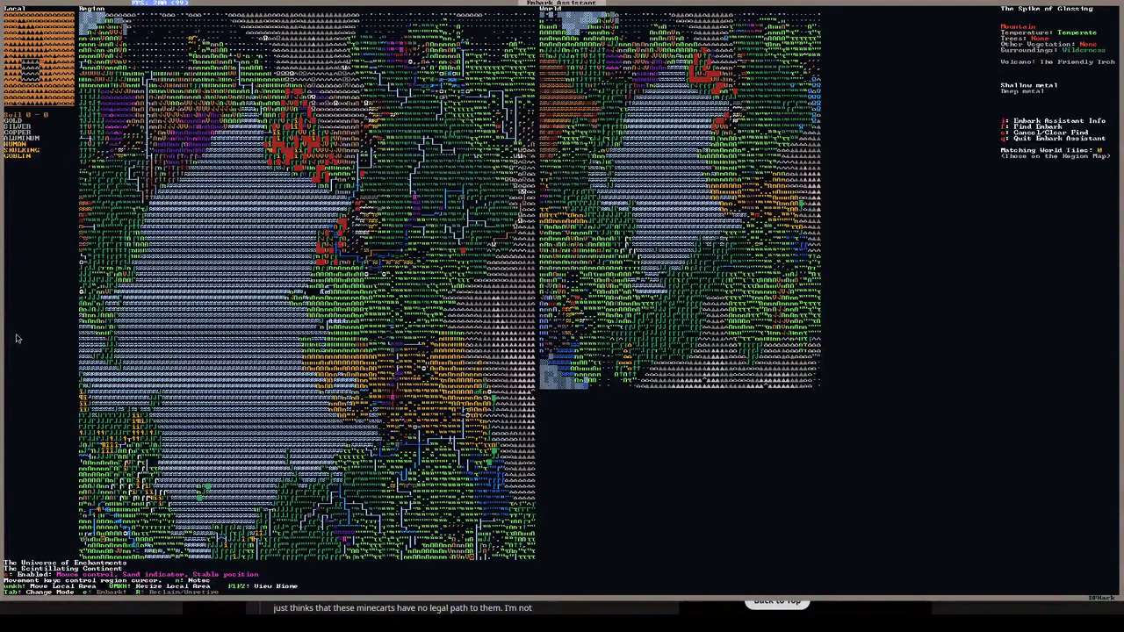
Examine the biomes, soils and metals of embark sites from The Spike of Glossing through The Courteous Prairies to the freezing northern regions.
{"action": "key", "text": "Right"}
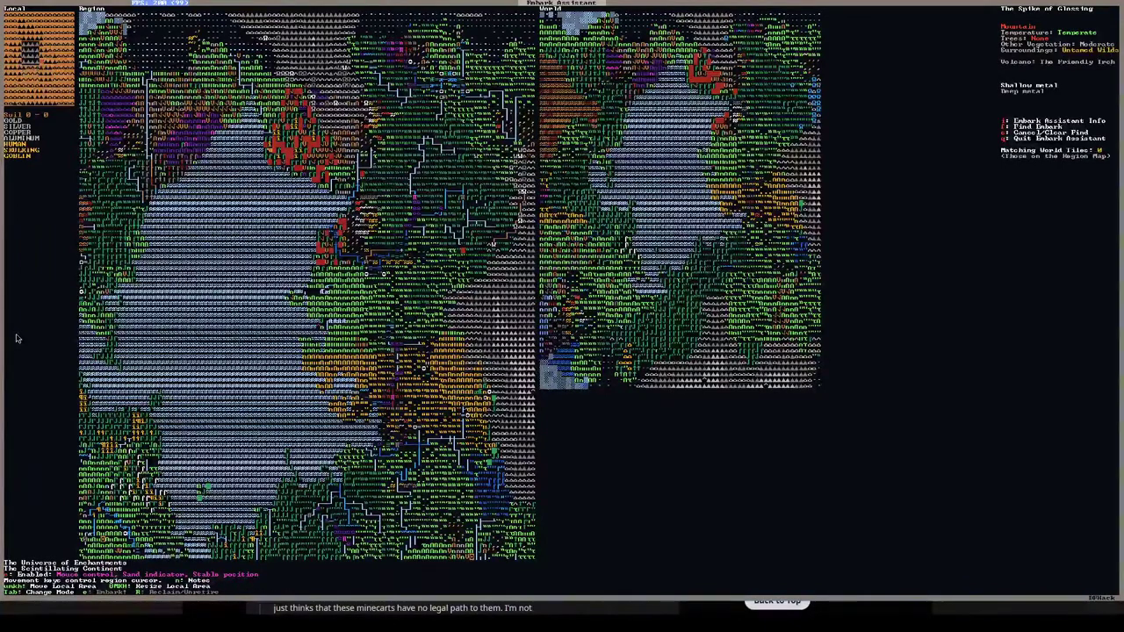
{"action": "key", "text": "Right"}
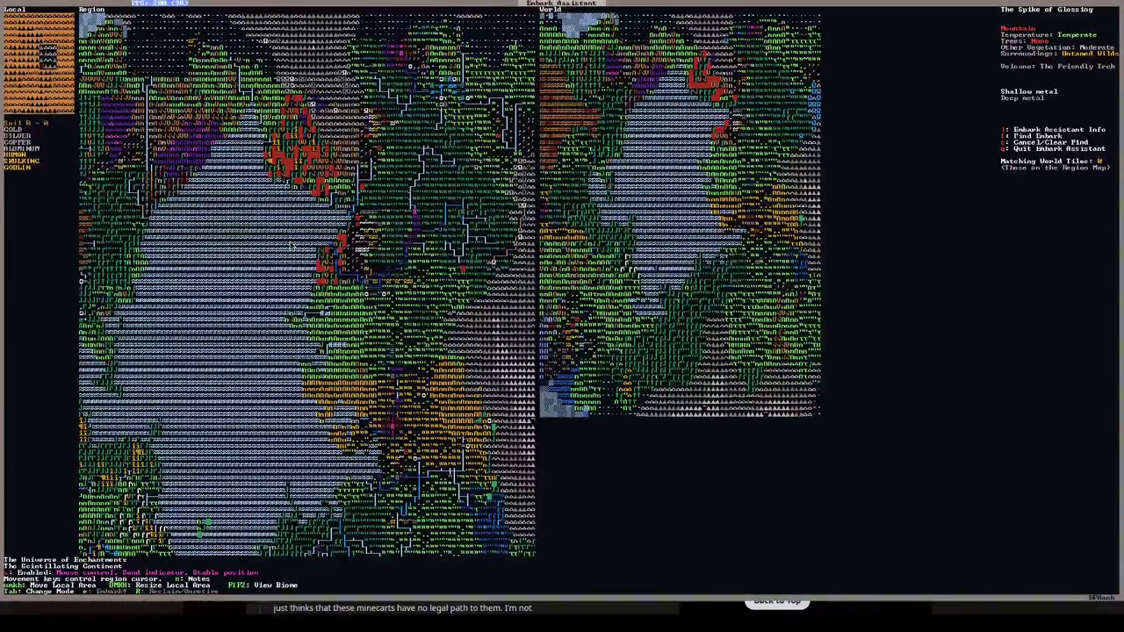
{"action": "key", "text": "Right"}
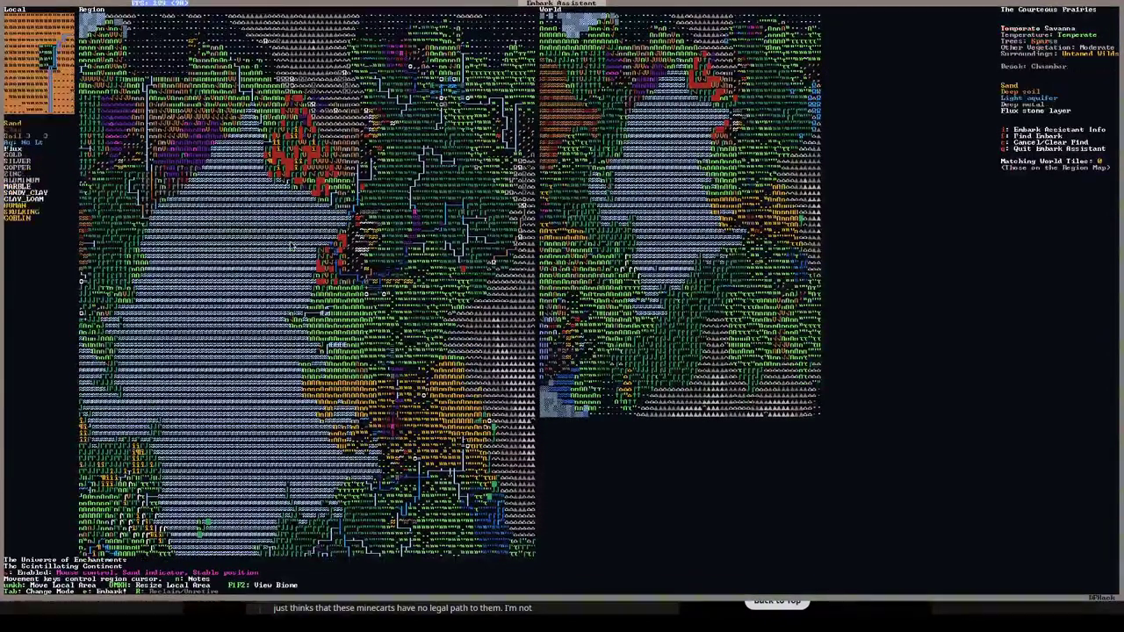
{"action": "key", "text": "Right"}
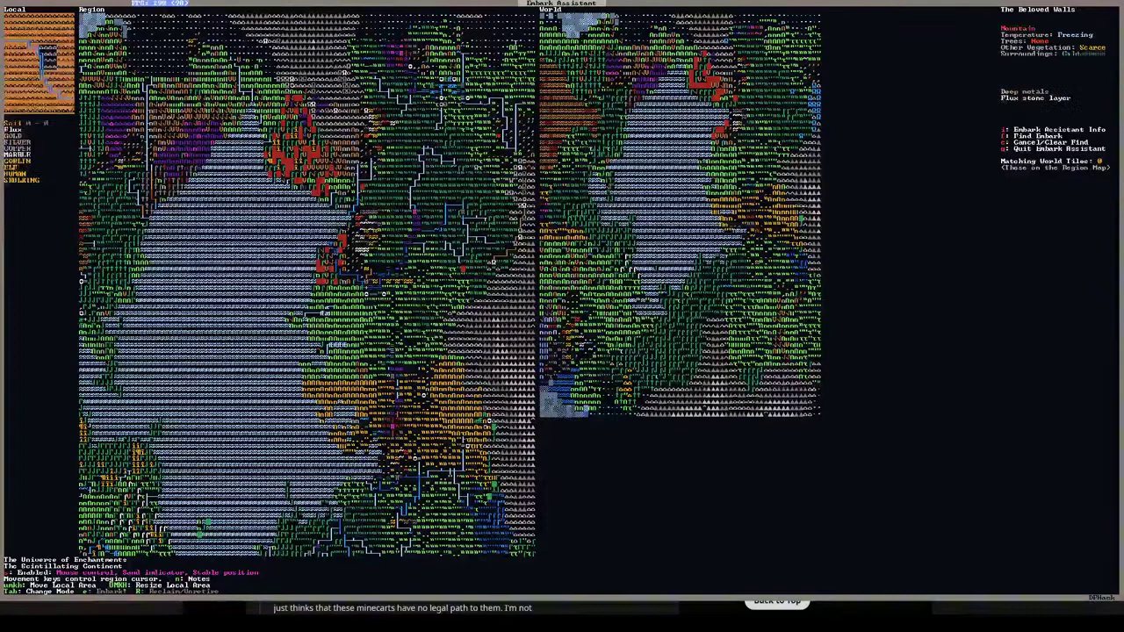
{"action": "key", "text": "Left"}
{"action": "key", "text": "Left"}
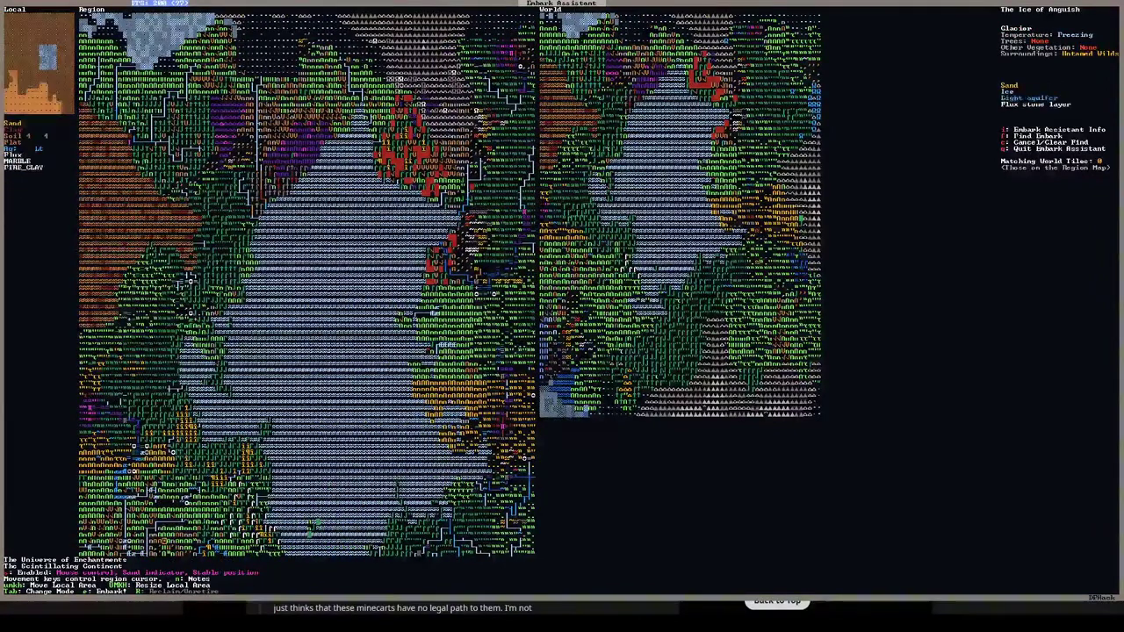
{"action": "key", "text": "Left"}
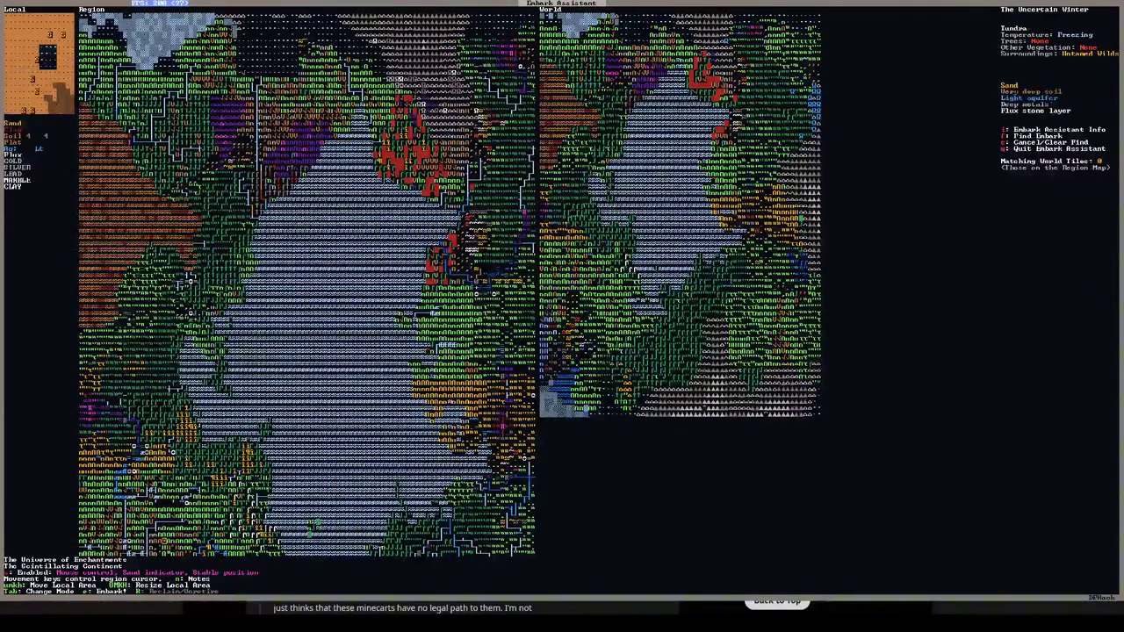
{"action": "key", "text": "Left"}
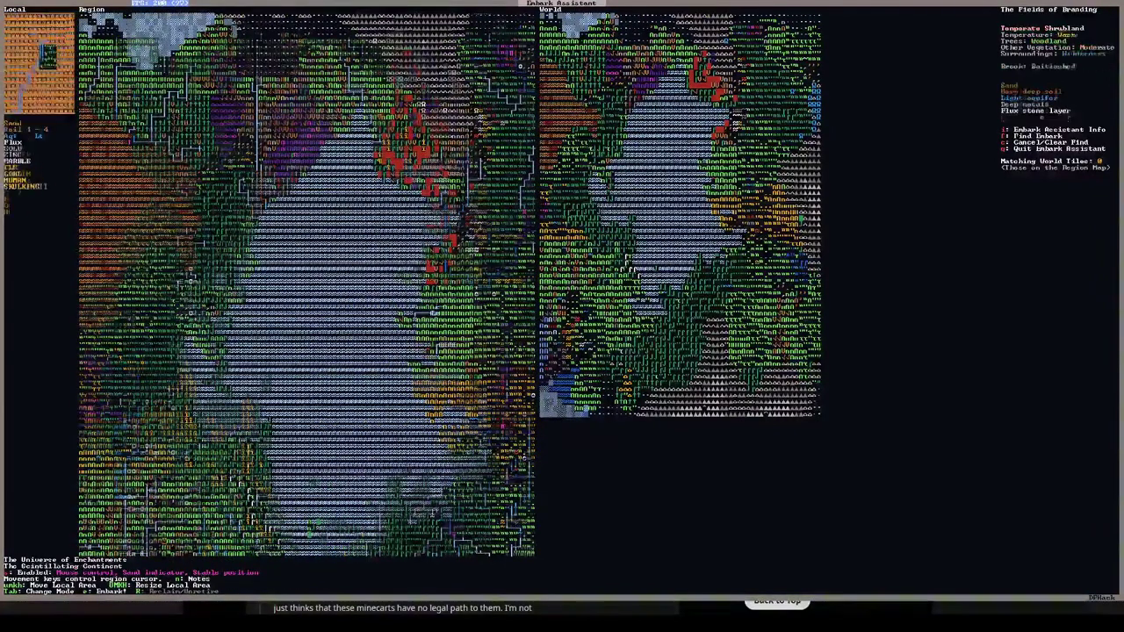
Move the region cursor south to The Unseen Field and position the embark area on the site with a brook and volcano.
{"action": "key", "text": "Down"}
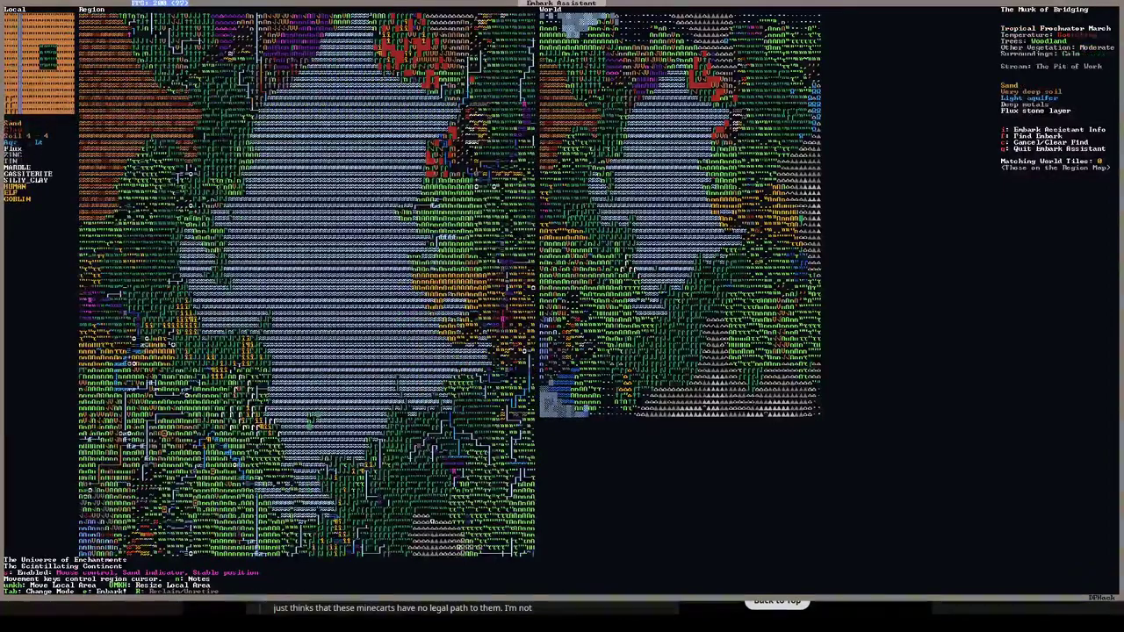
{"action": "key", "text": "Right"}
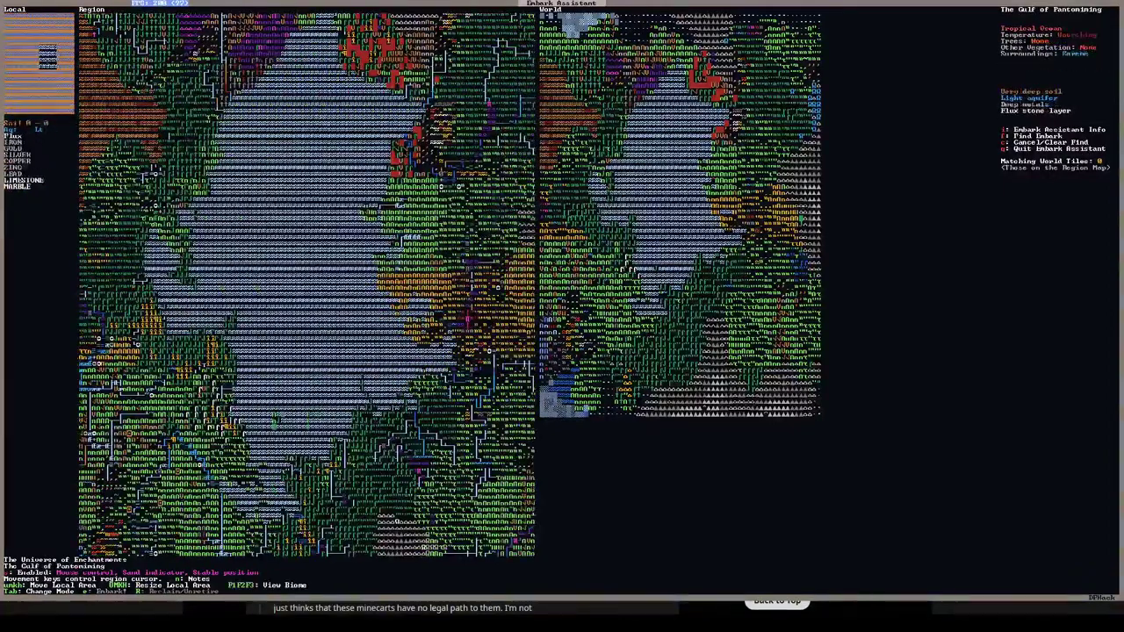
{"action": "key", "text": "Down"}
{"action": "key", "text": "Down"}
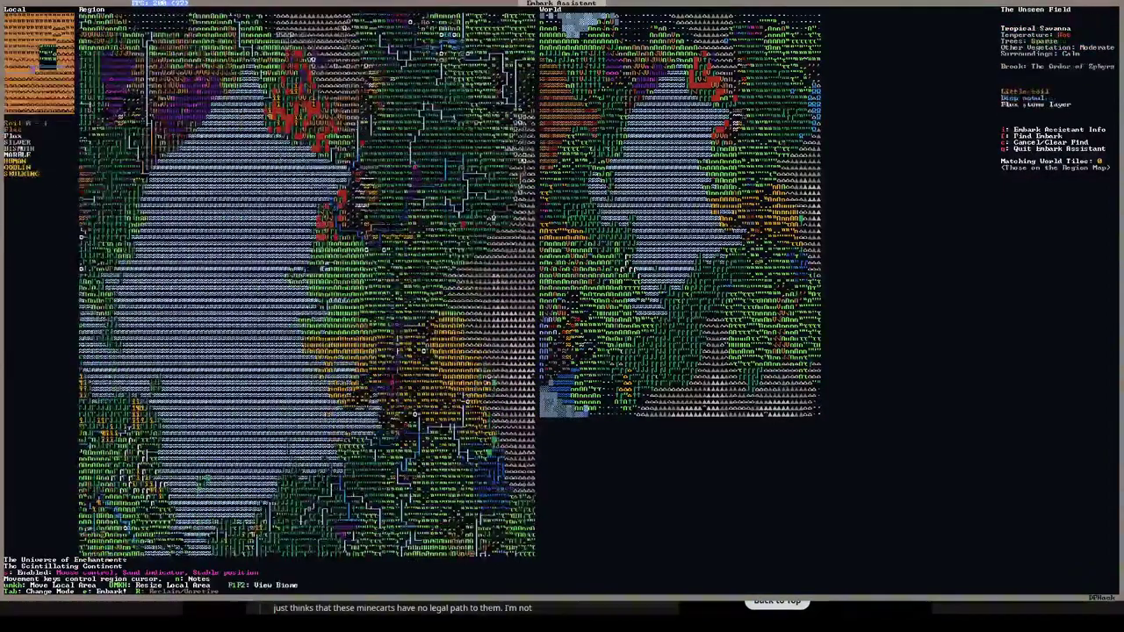
{"action": "key", "text": "Down"}
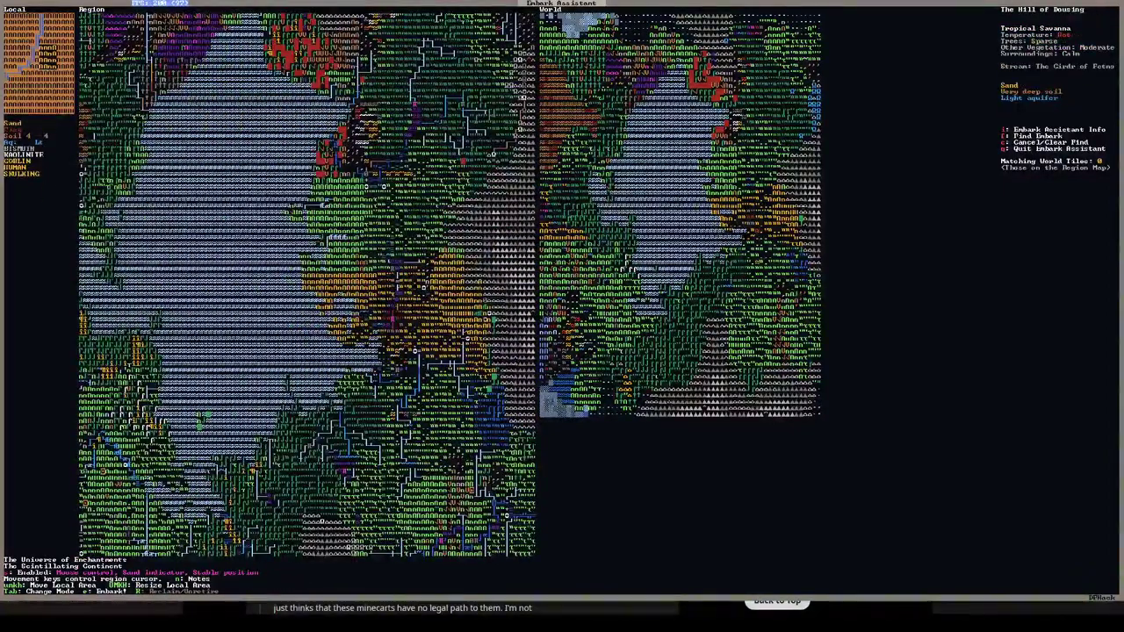
{"action": "key", "text": "Down"}
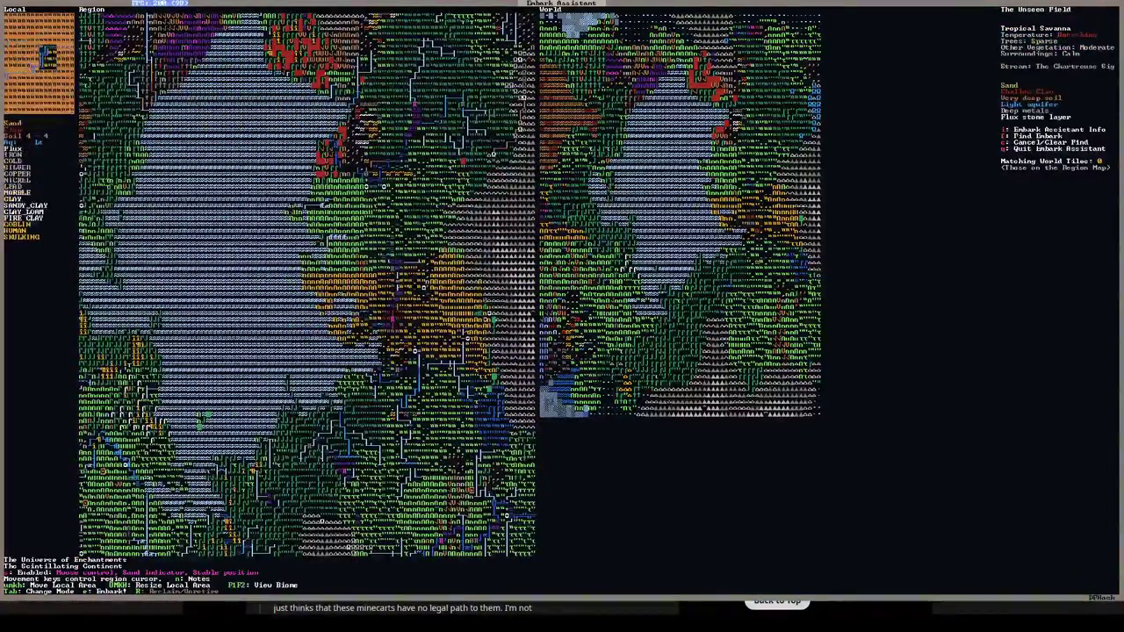
{"action": "key", "text": "Down"}
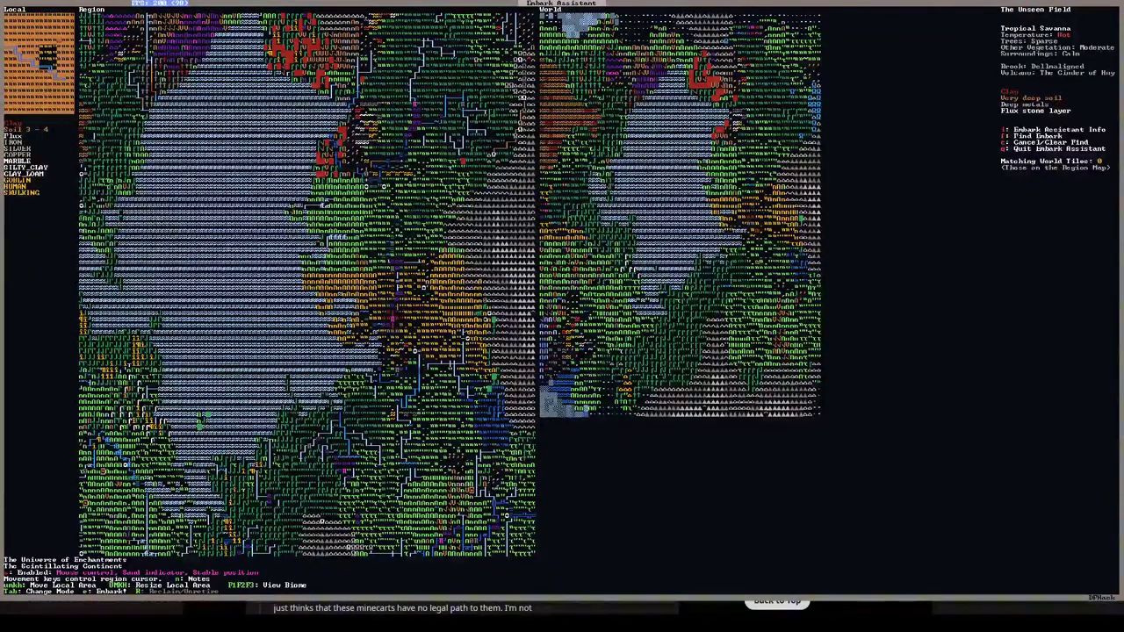
{"action": "key", "text": "Down"}
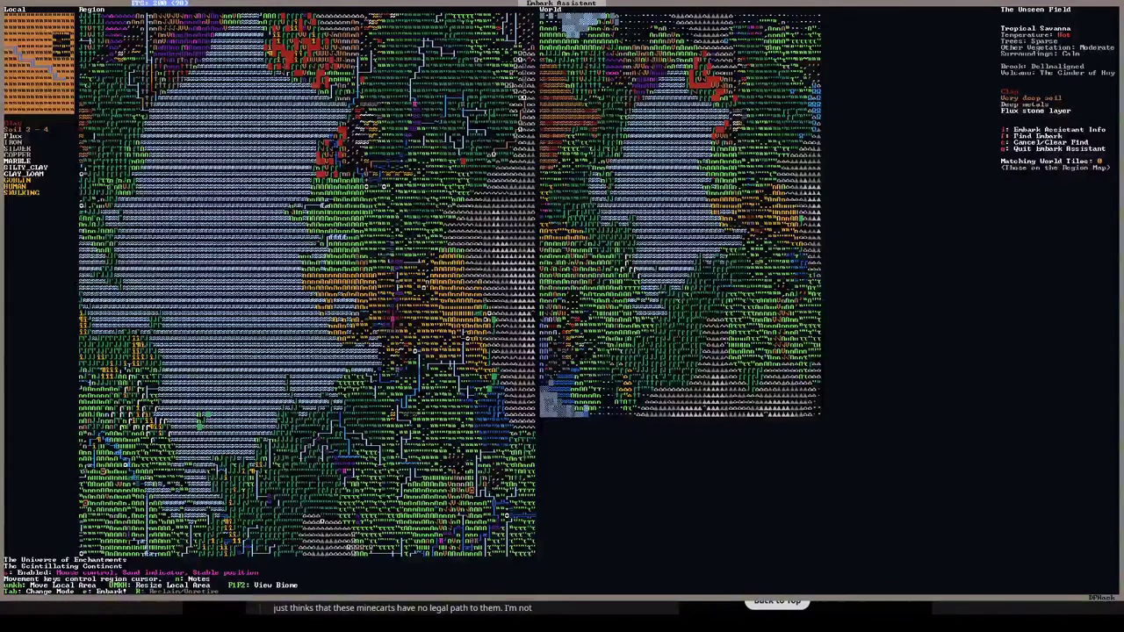
{"action": "key", "text": "Down"}
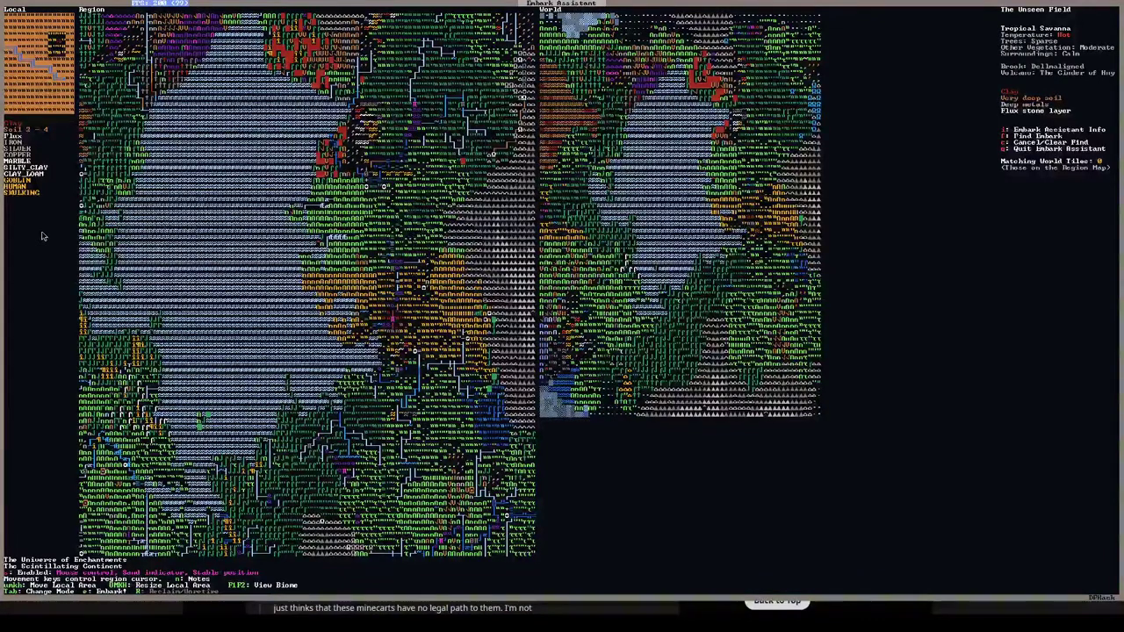
Add a map note reading "Maybe" at the volcano site in The Unseen Field.
{"action": "key", "text": "n"}
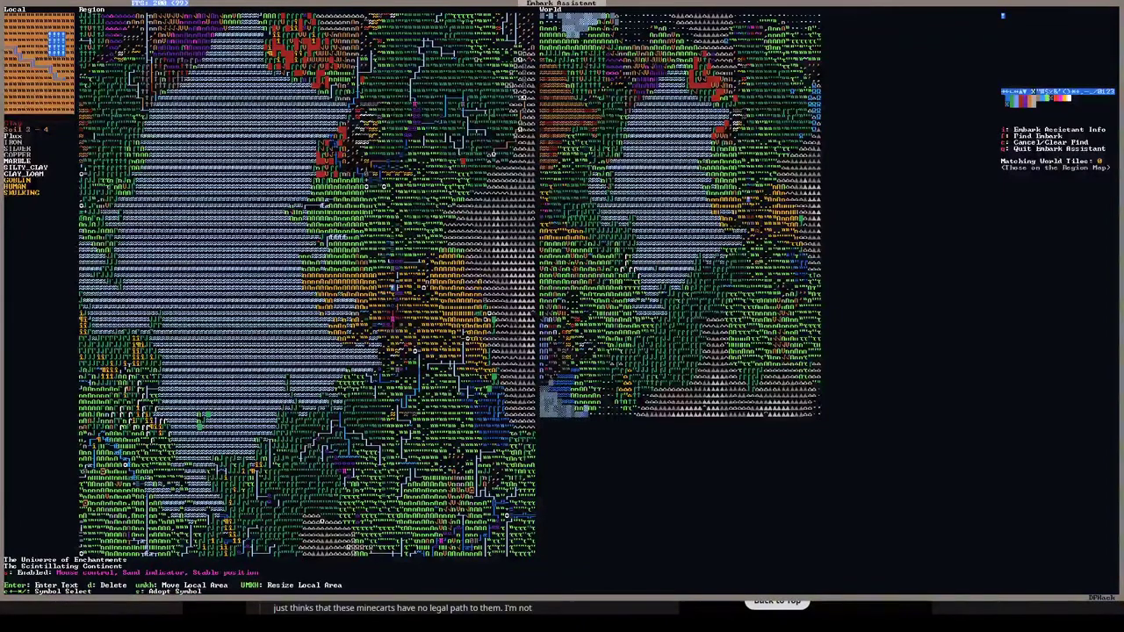
{"action": "key", "text": "Return"}
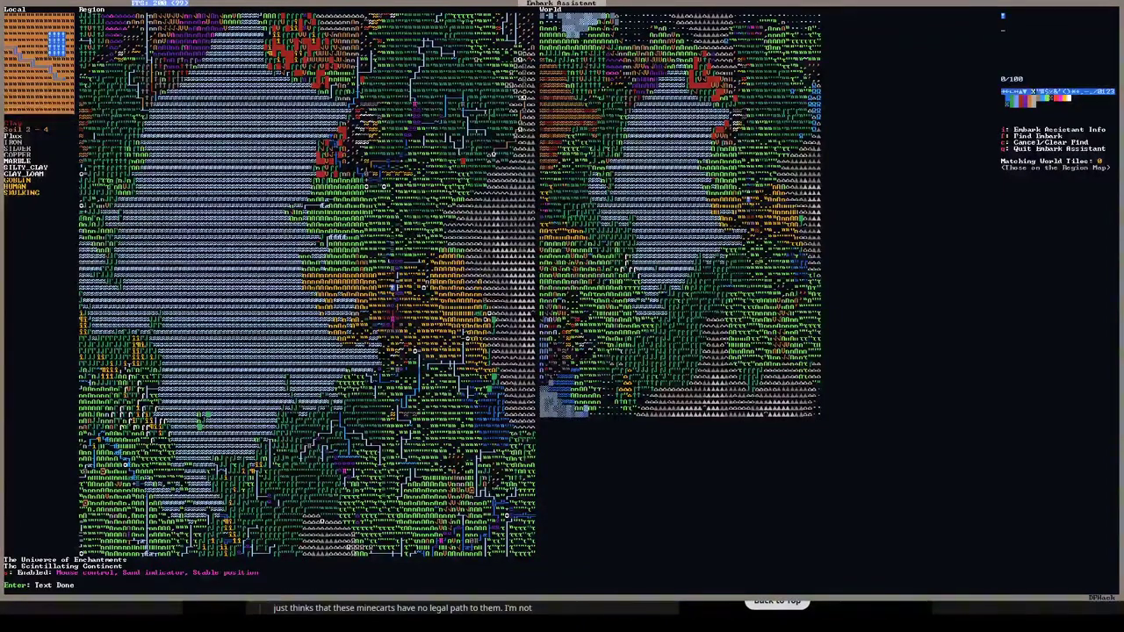
{"action": "type", "text": "Mayb"}
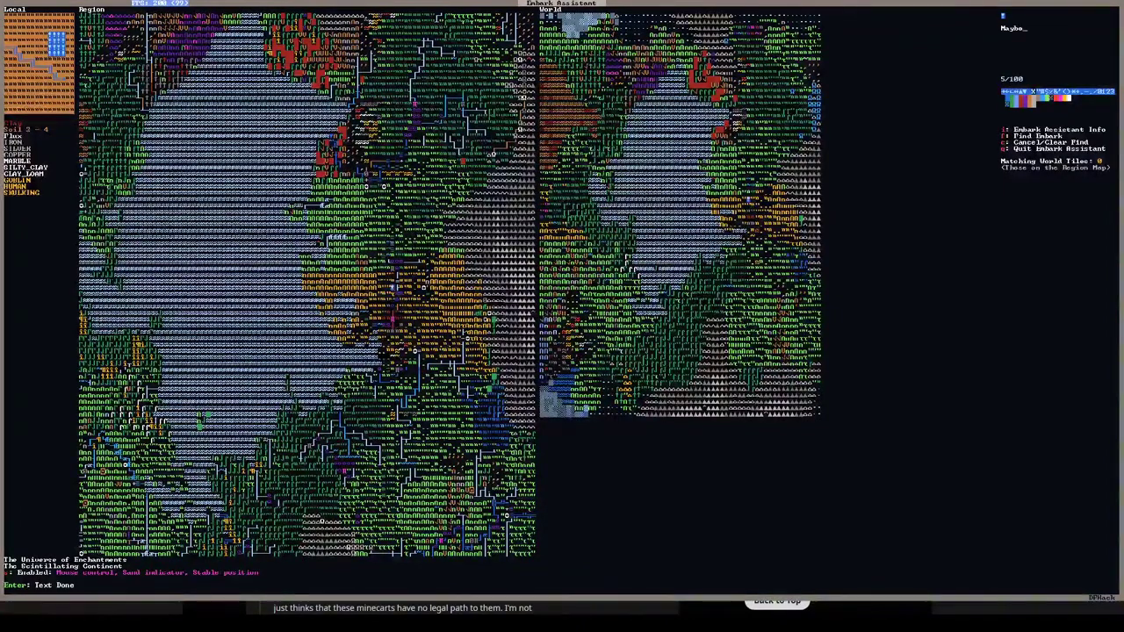
{"action": "type", "text": "e"}
{"action": "key", "text": "Return"}
{"action": "key", "text": "Escape"}
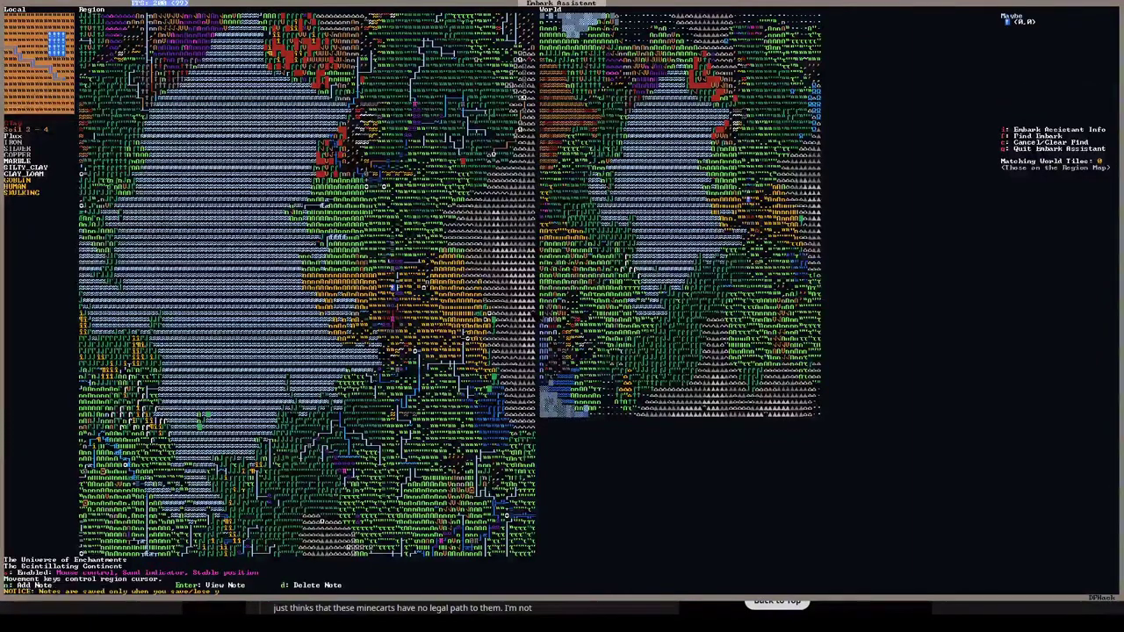
{"action": "key", "text": "Escape"}
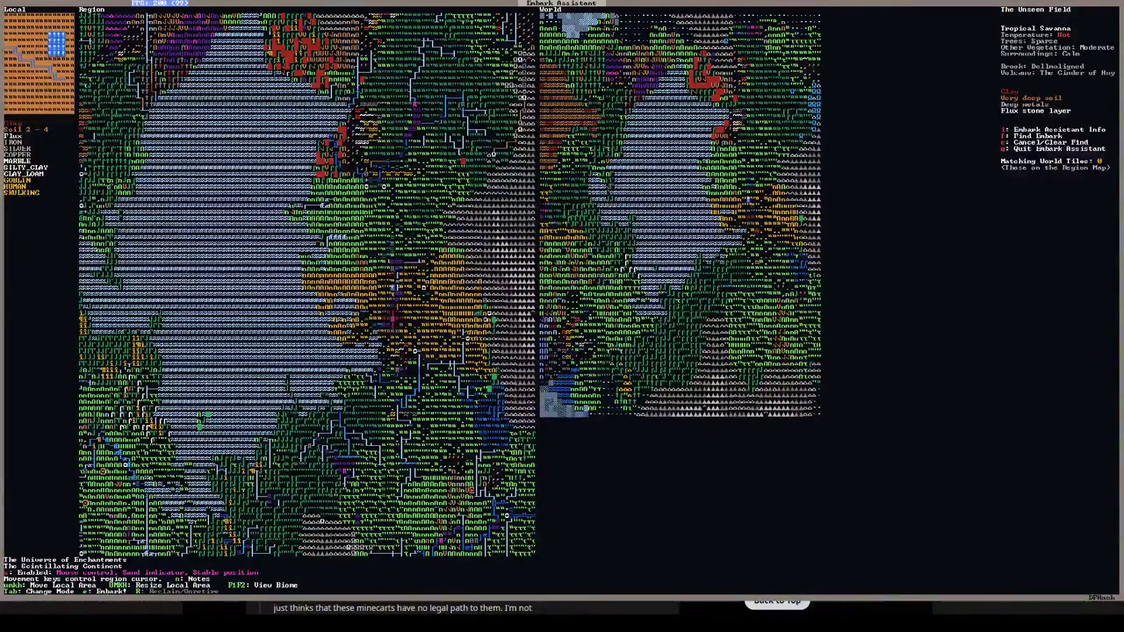
Check the site in The Swamp of Braiding, and move the region cursor to the volcano site in The Hill of Dousing.
{"action": "key", "text": "Down"}
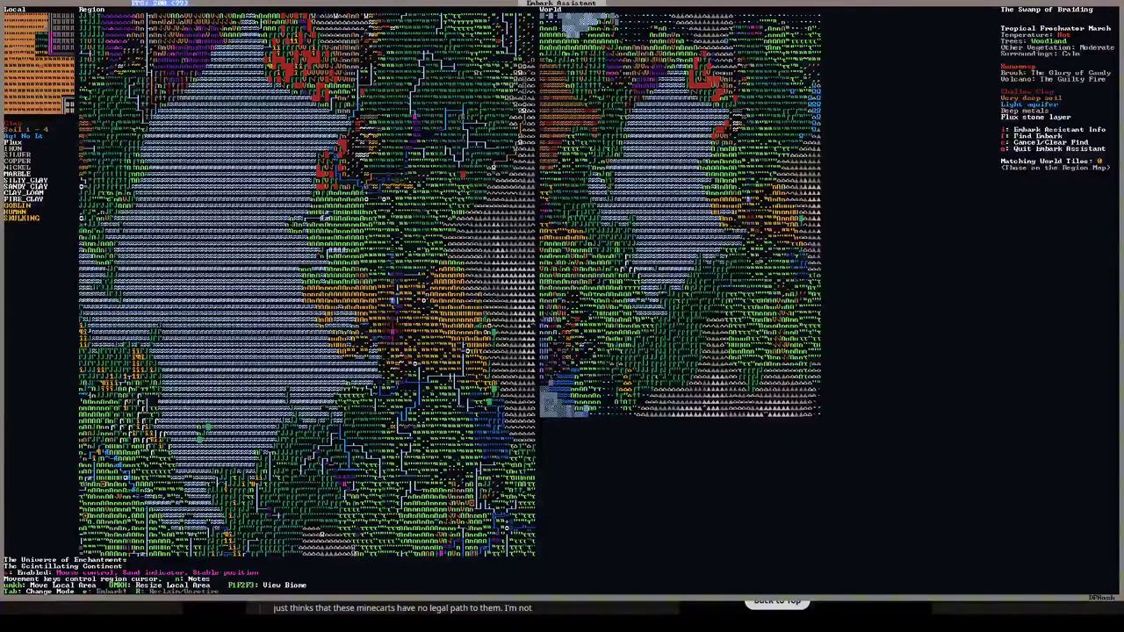
{"action": "key", "text": "Down"}
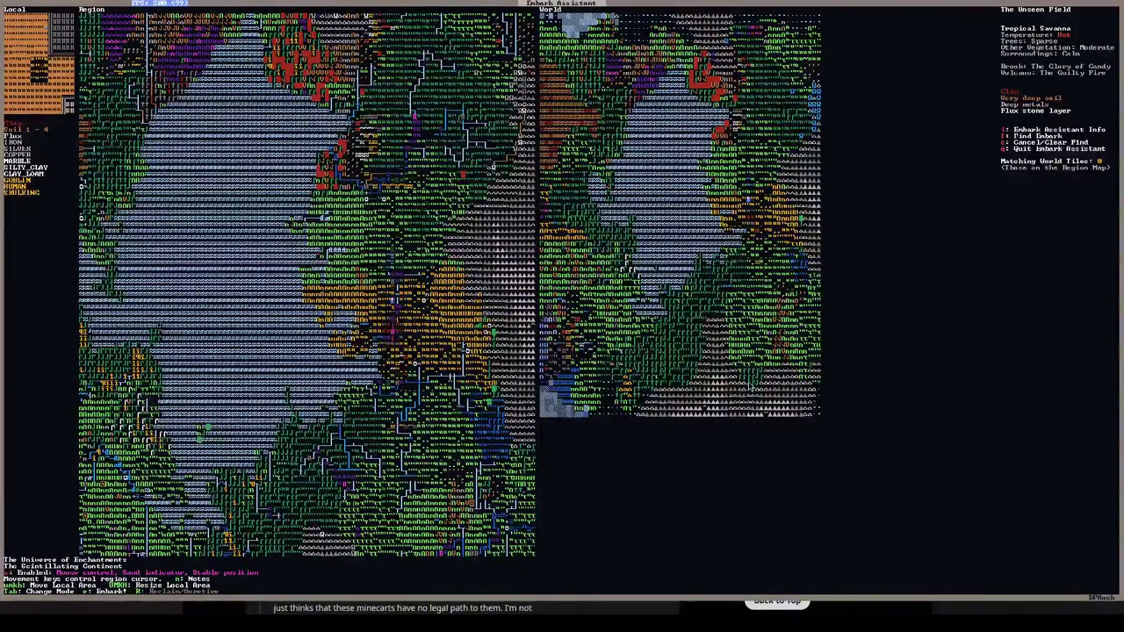
{"action": "key", "text": "Right"}
{"action": "key", "text": "Up"}
{"action": "key", "text": "Up"}
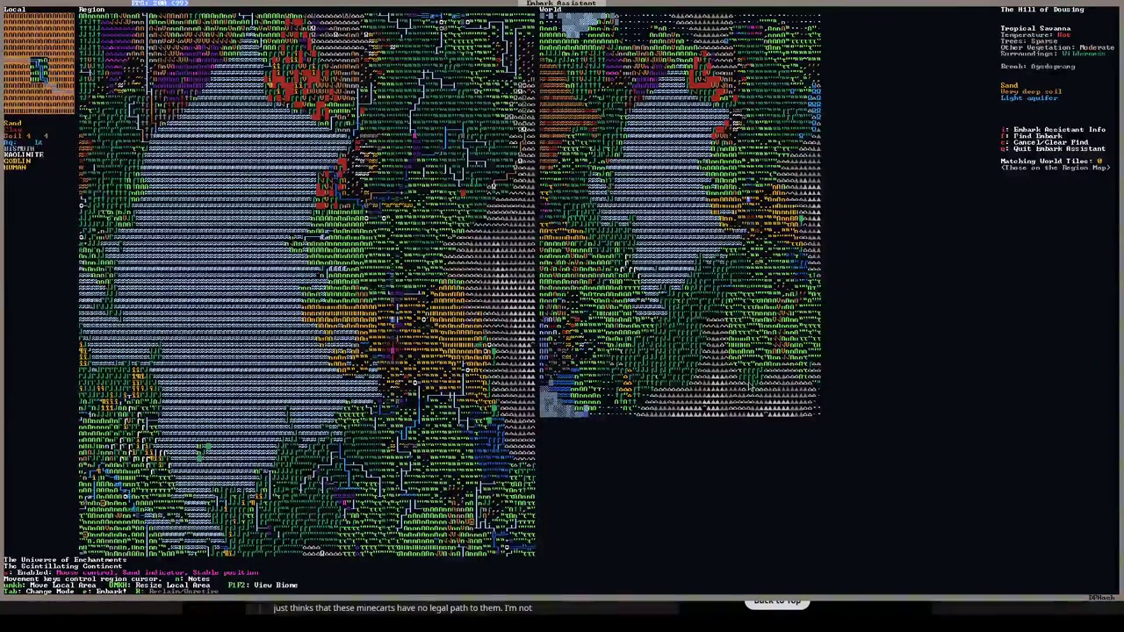
{"action": "key", "text": "Up"}
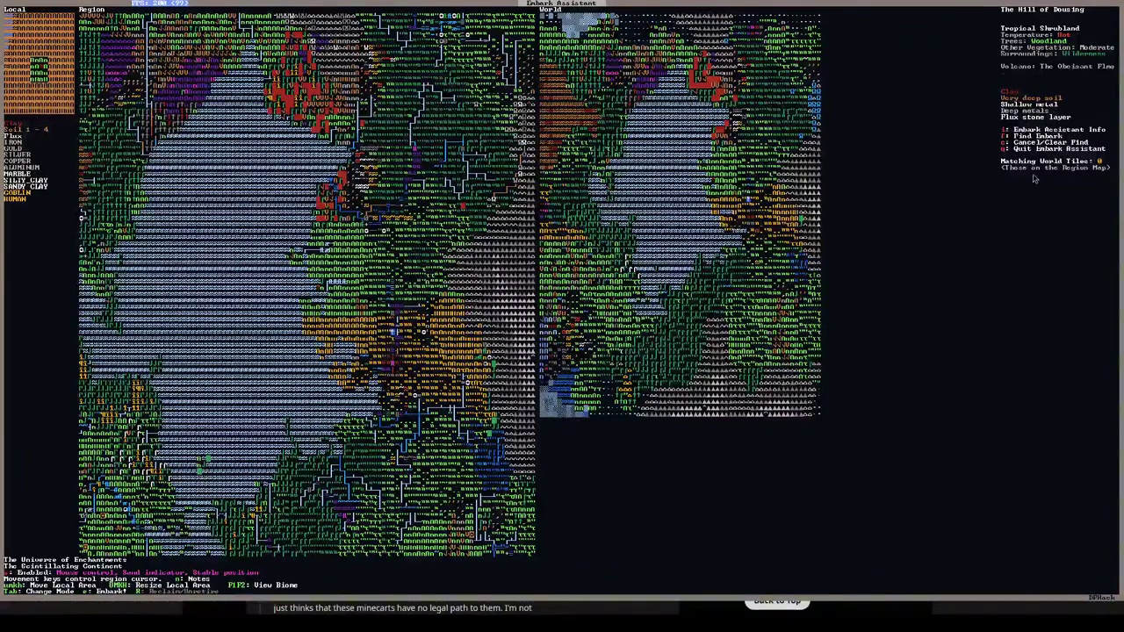
View the site's neighbors and select The Dust of Control as the civilization.
{"action": "key", "text": "Tab"}
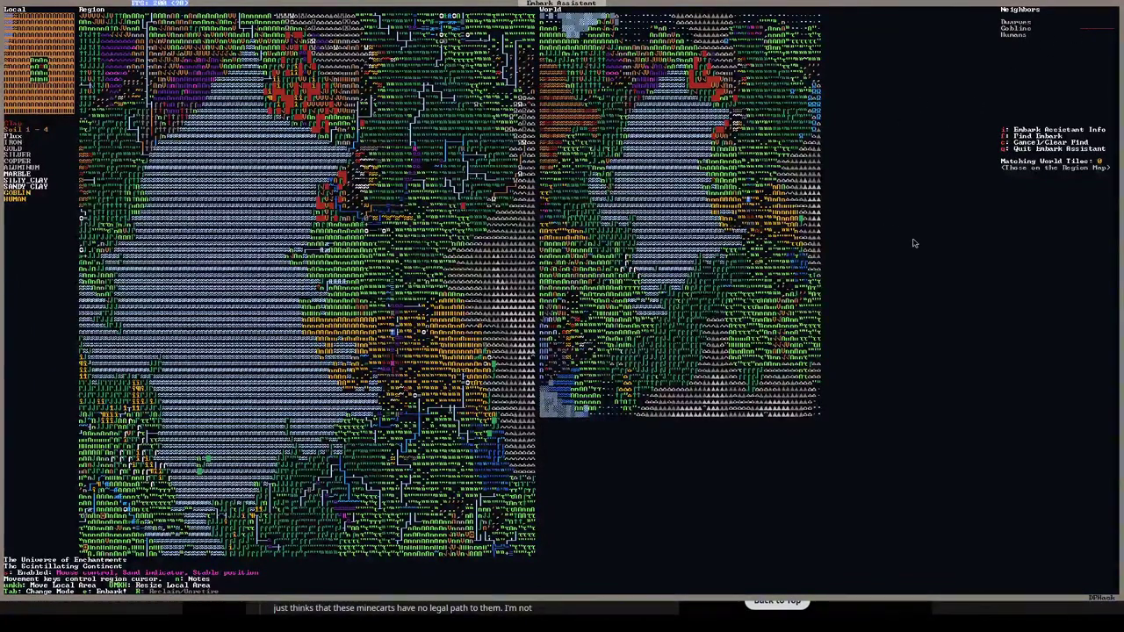
{"action": "key", "text": "Tab"}
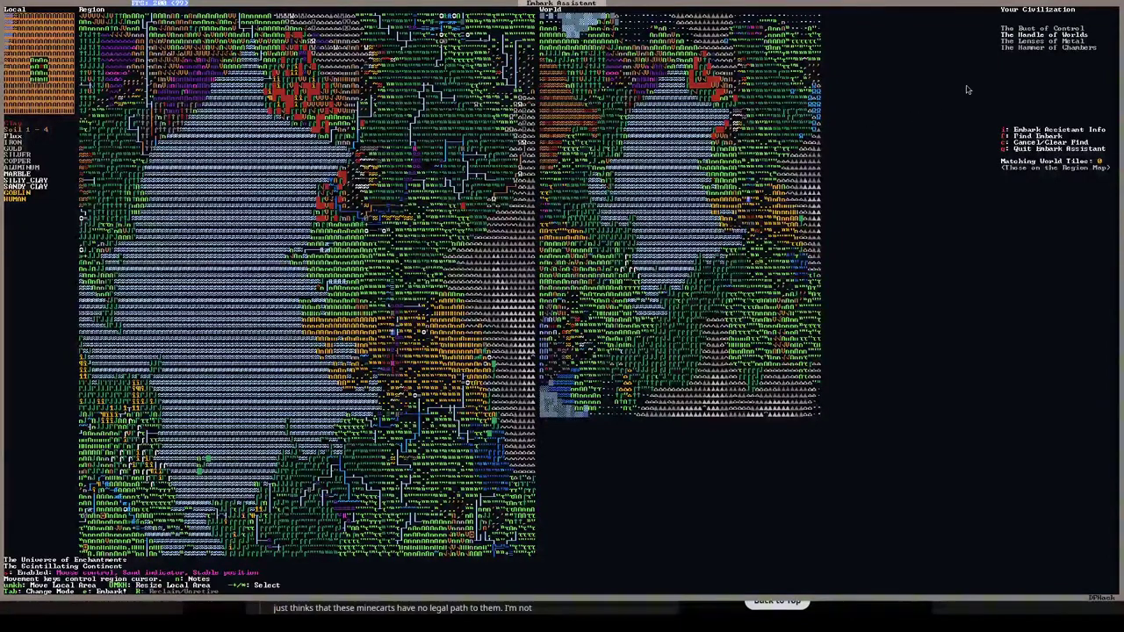
{"action": "key", "text": "Down"}
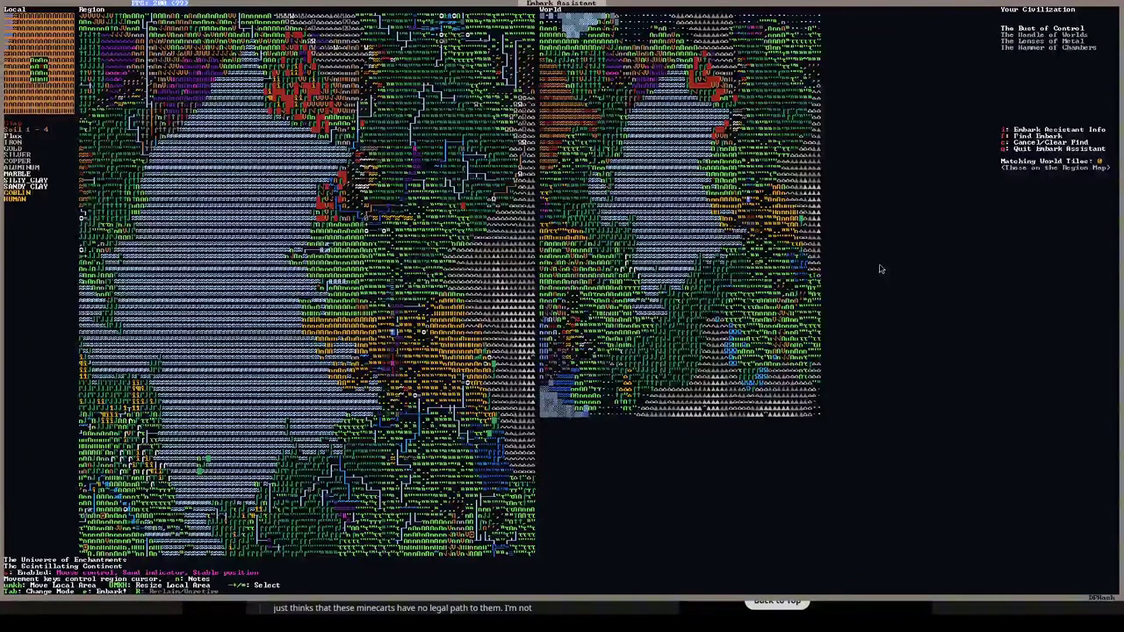
Inspect the relative elevation and cliff indicator of the site in The Hill of Dousing.
{"action": "key", "text": "Tab"}
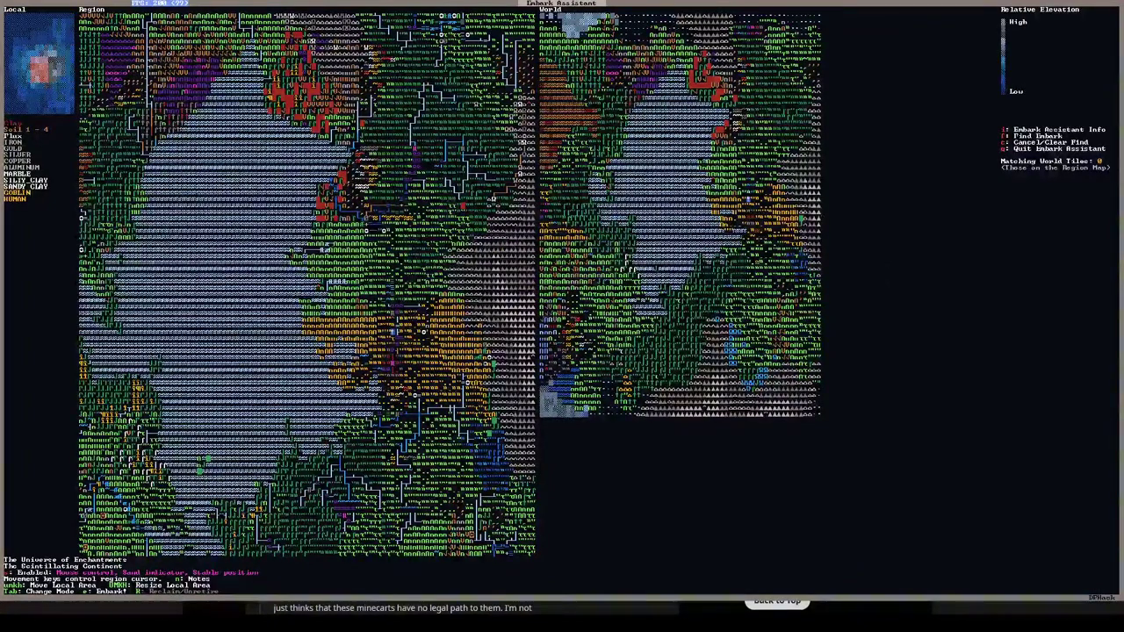
{"action": "left_click", "coordinate": [50, 88]}
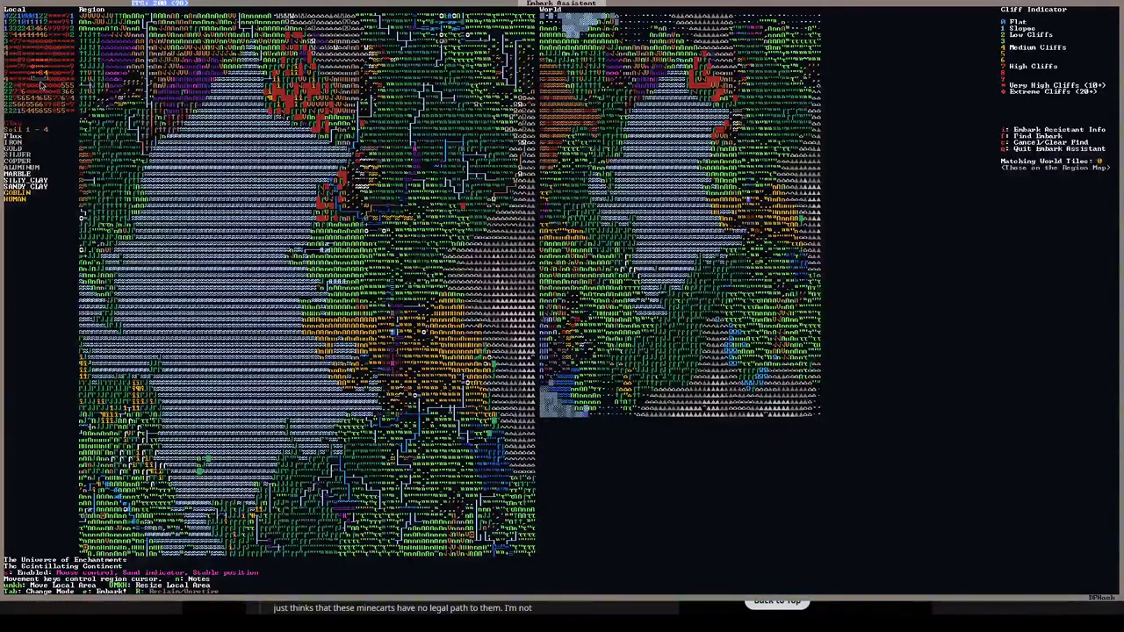
{"action": "left_click", "coordinate": [41, 83]}
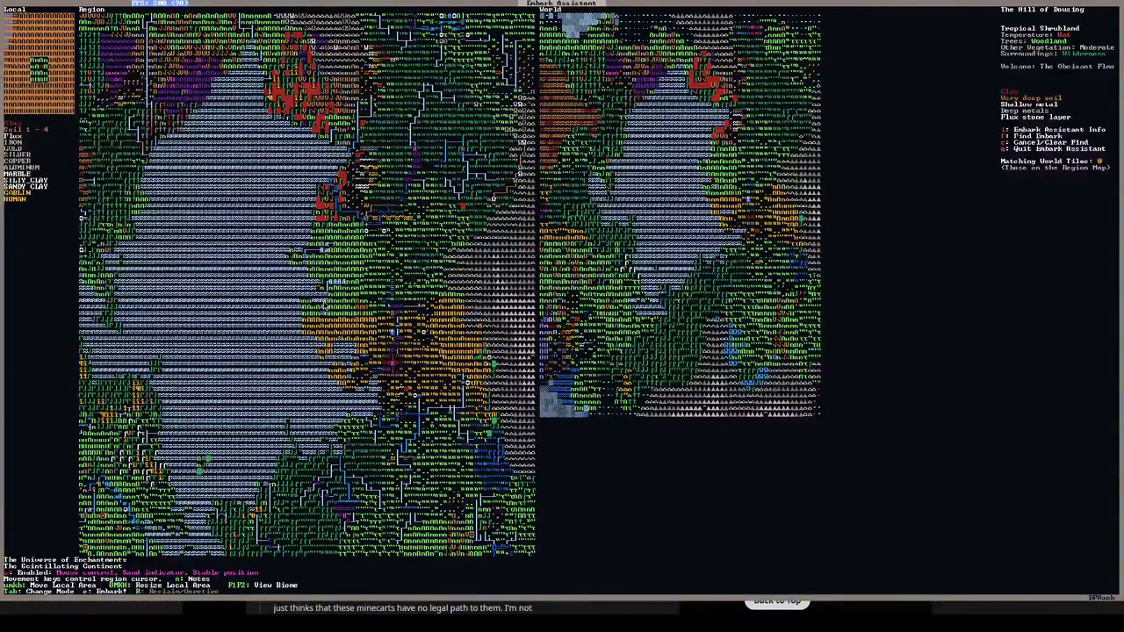
Add a map note reading "Yes" at the volcano site in The Hill of Dousing.
{"action": "key", "text": "n"}
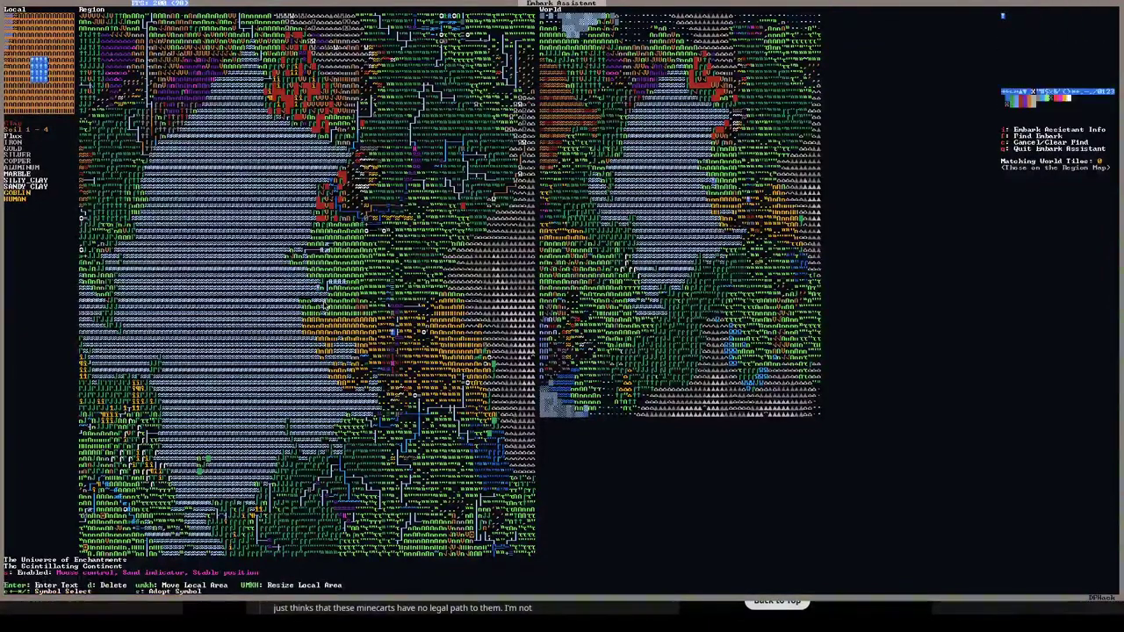
{"action": "key", "text": "Return"}
{"action": "type", "text": "Vee"}
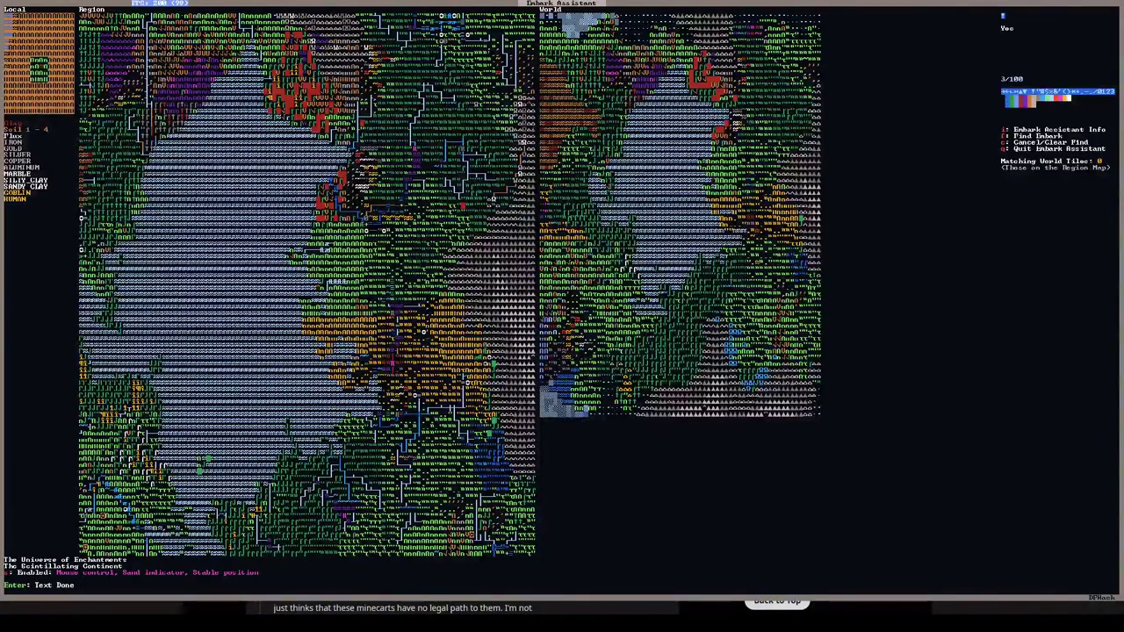
{"action": "key", "text": "Return"}
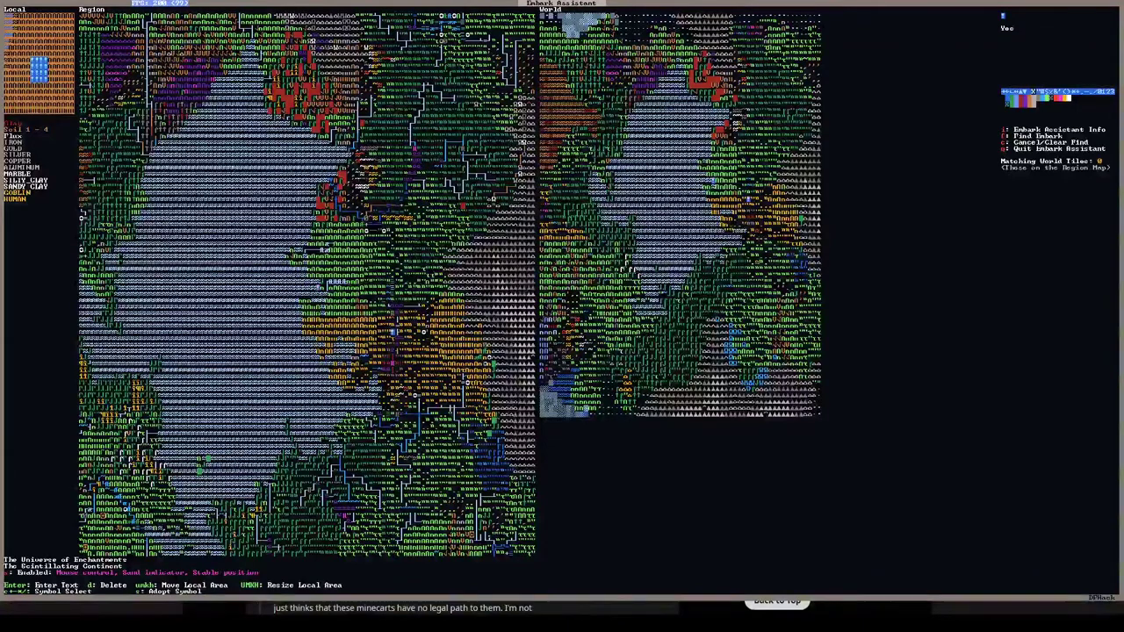
{"action": "key", "text": "Escape"}
Survey the regions south and southwest of the volcano site, including The Spike of Glossing, The Unseen Field and The Bewildering Fields.
{"action": "key", "text": "Down"}
{"action": "key", "text": "Down"}
{"action": "key", "text": "Down"}
{"action": "key", "text": "Down"}
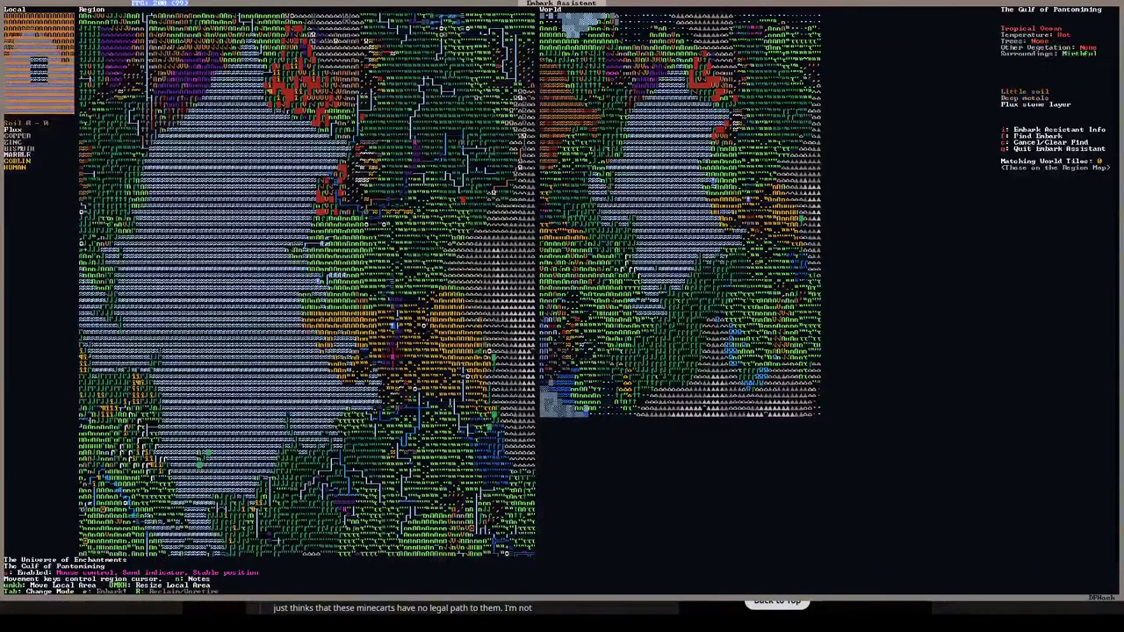
{"action": "key", "text": "Down"}
{"action": "key", "text": "Down"}
{"action": "key", "text": "Down"}
{"action": "key", "text": "Down"}
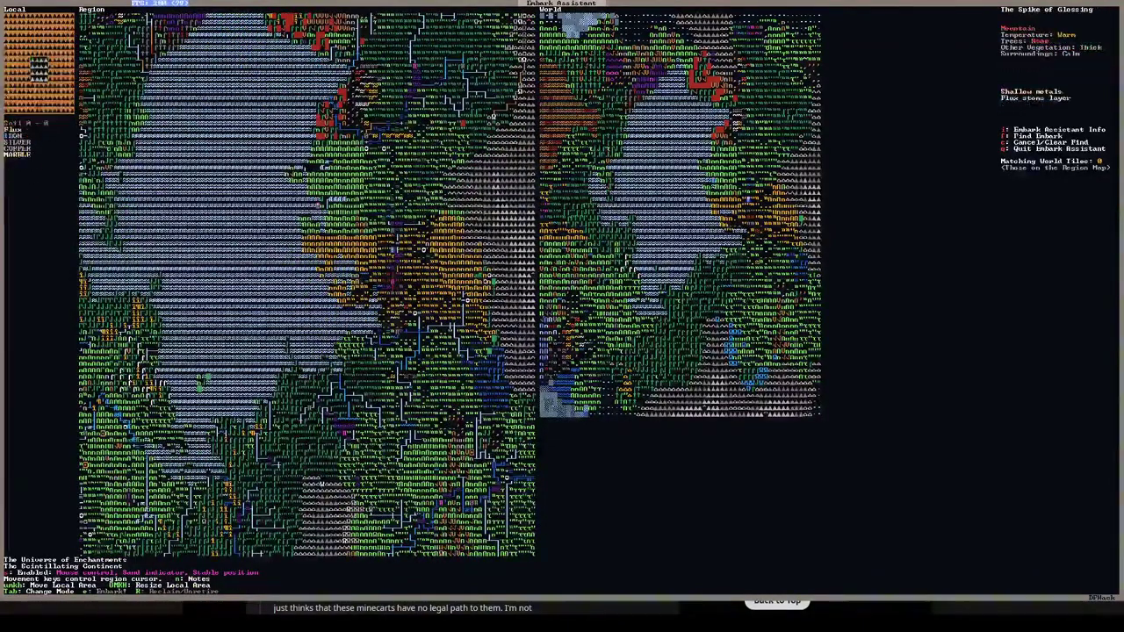
{"action": "key", "text": "Down"}
{"action": "key", "text": "Down"}
{"action": "key", "text": "Down"}
{"action": "key", "text": "Down"}
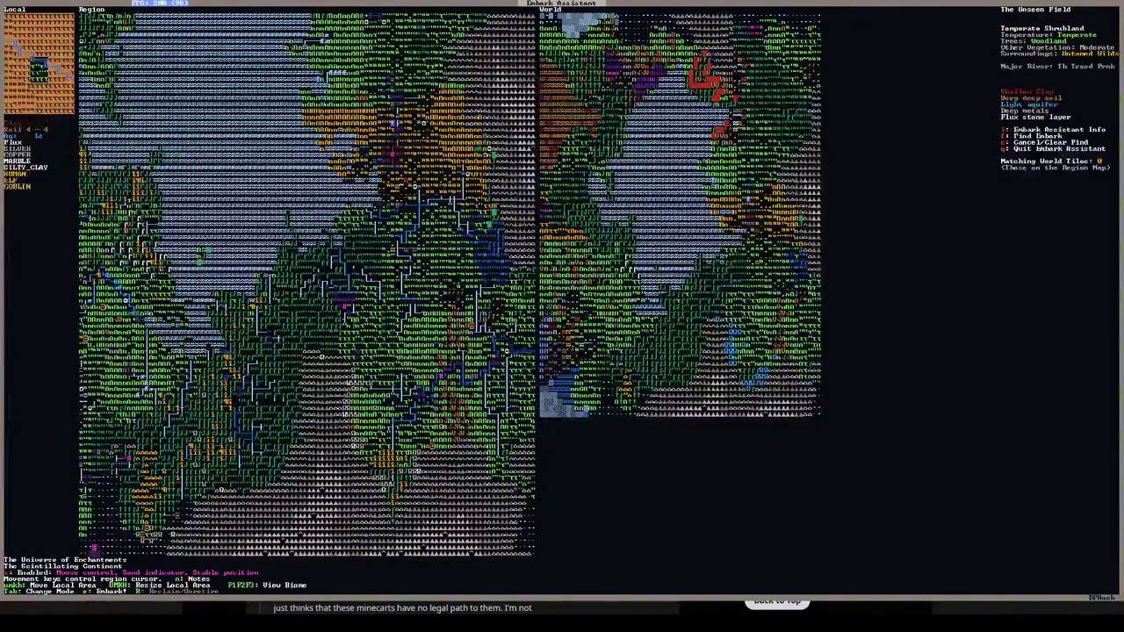
{"action": "key", "text": "Left"}
{"action": "key", "text": "Left"}
{"action": "key", "text": "Left"}
{"action": "key", "text": "Left"}
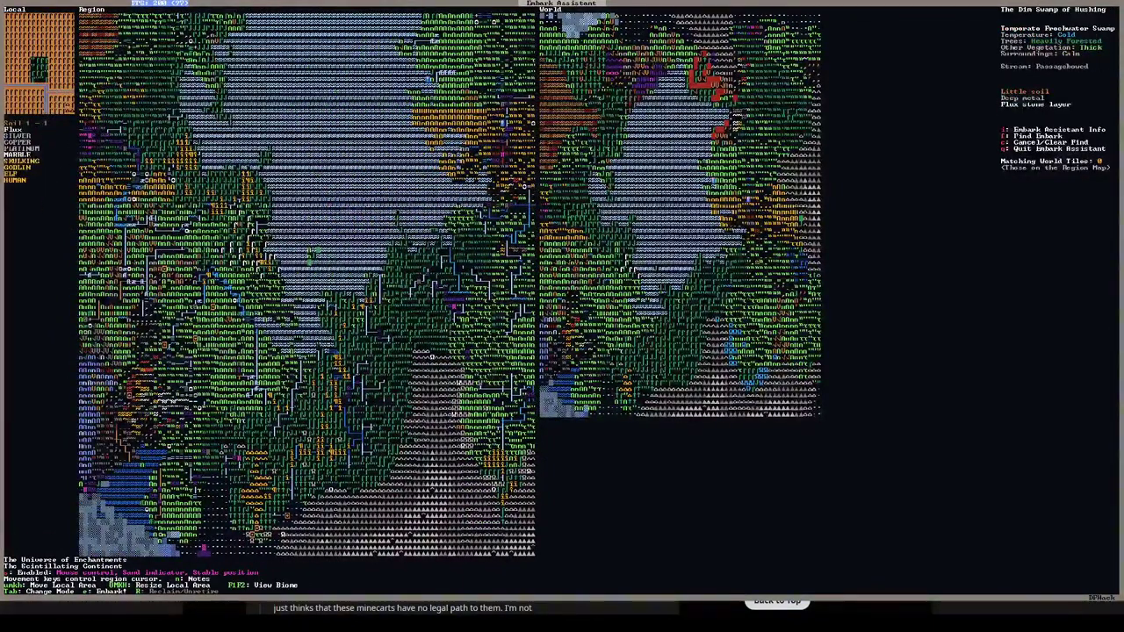
{"action": "key", "text": "Down"}
{"action": "key", "text": "Down"}
{"action": "key", "text": "Down"}
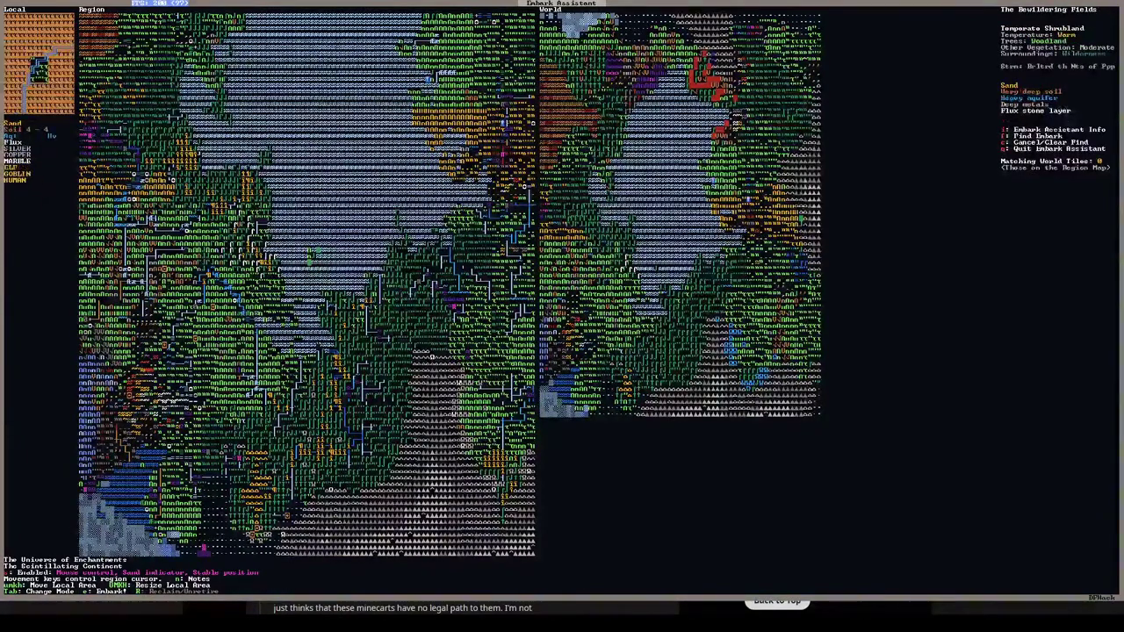
Check the biomes and resources around The Gulf of Pantomiming, The Colorless Forests, The Spike of Glossing and The Dispersed Plain.
{"action": "key", "text": "Up"}
{"action": "key", "text": "Up"}
{"action": "key", "text": "Up"}
{"action": "key", "text": "Up"}
{"action": "key", "text": "Up"}
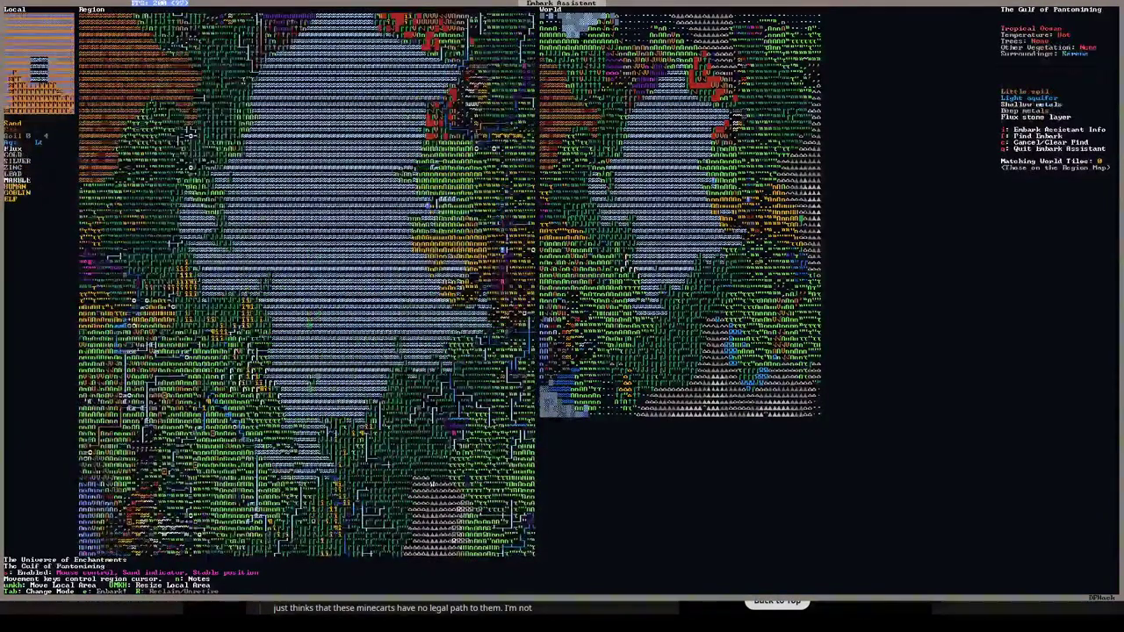
{"action": "key", "text": "Up"}
{"action": "key", "text": "Up"}
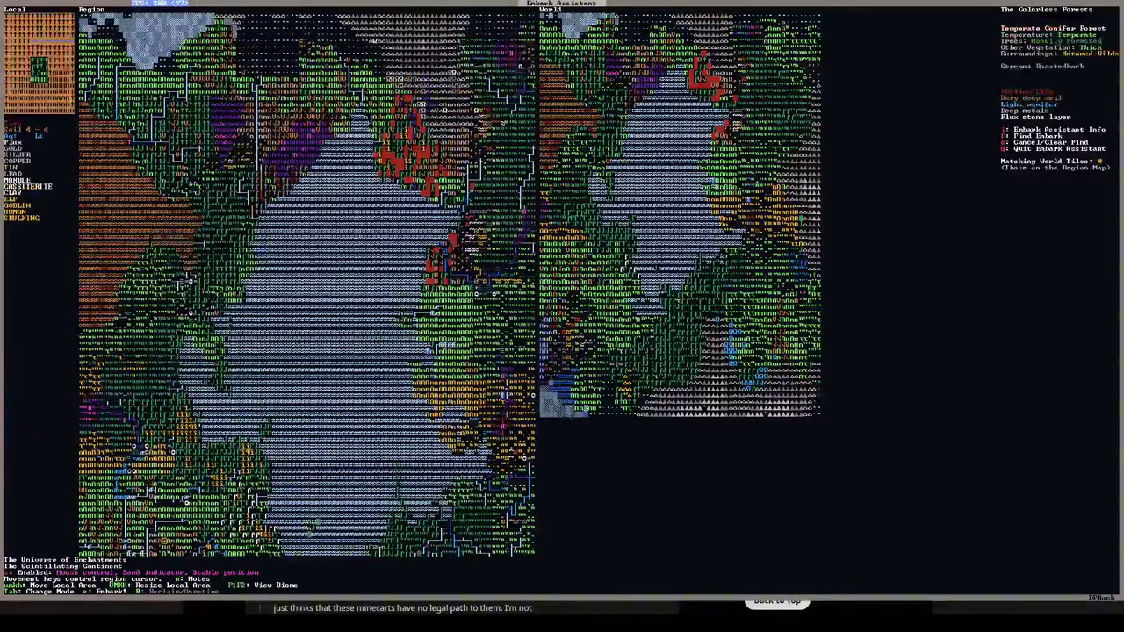
{"action": "key", "text": "Right"}
{"action": "key", "text": "Right"}
{"action": "key", "text": "Right"}
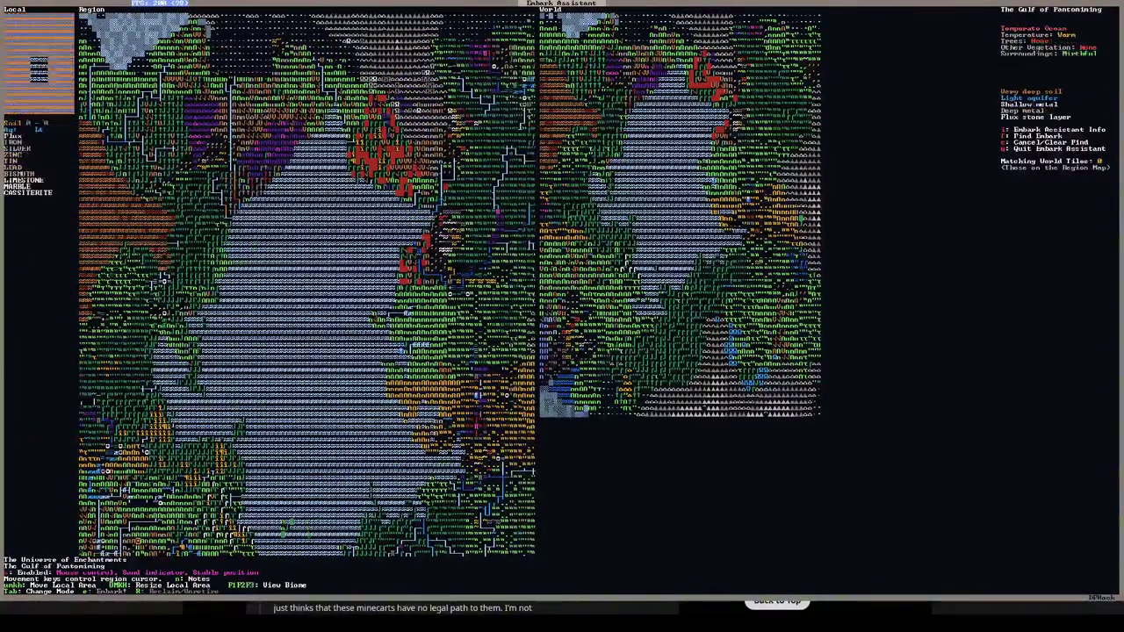
{"action": "key", "text": "Down"}
{"action": "key", "text": "Down"}
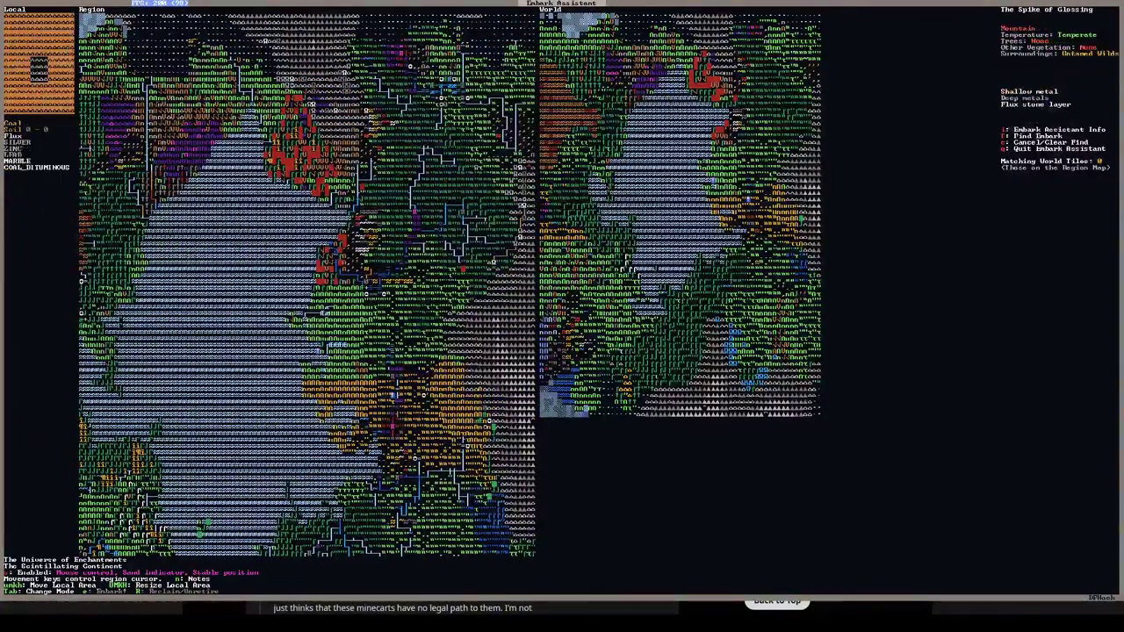
{"action": "key", "text": "Down"}
{"action": "key", "text": "Down"}
{"action": "key", "text": "Down"}
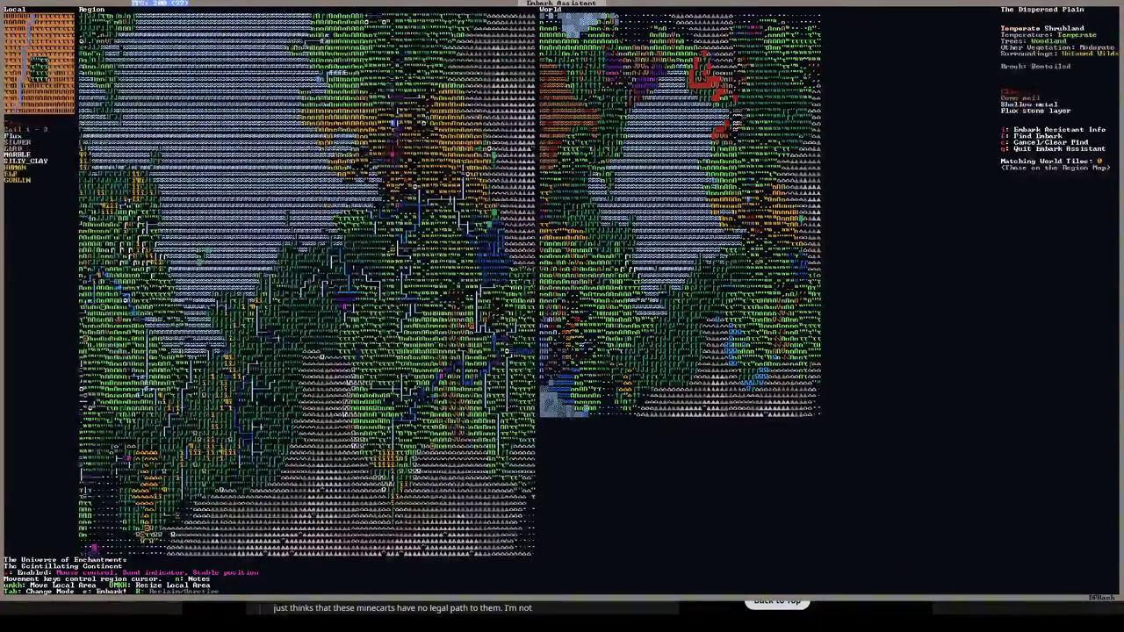
Return the region cursor to the volcano site in The Hill of Dousing and embark there despite the salt water.
{"action": "key", "text": "Up"}
{"action": "key", "text": "Up"}
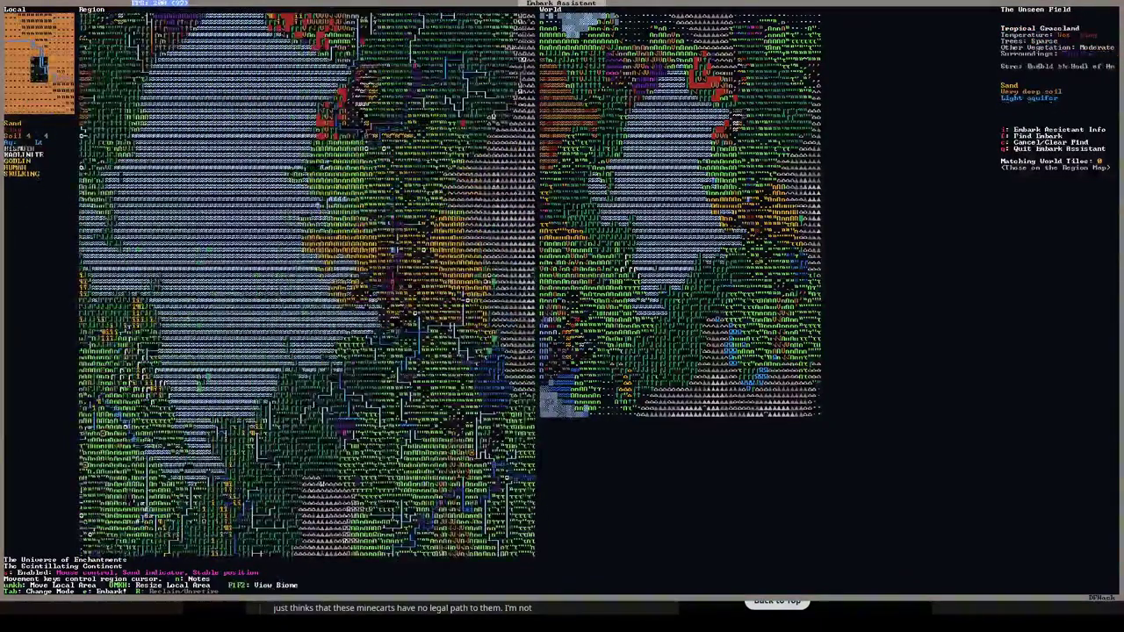
{"action": "key", "text": "Up"}
{"action": "key", "text": "Up"}
{"action": "key", "text": "Up"}
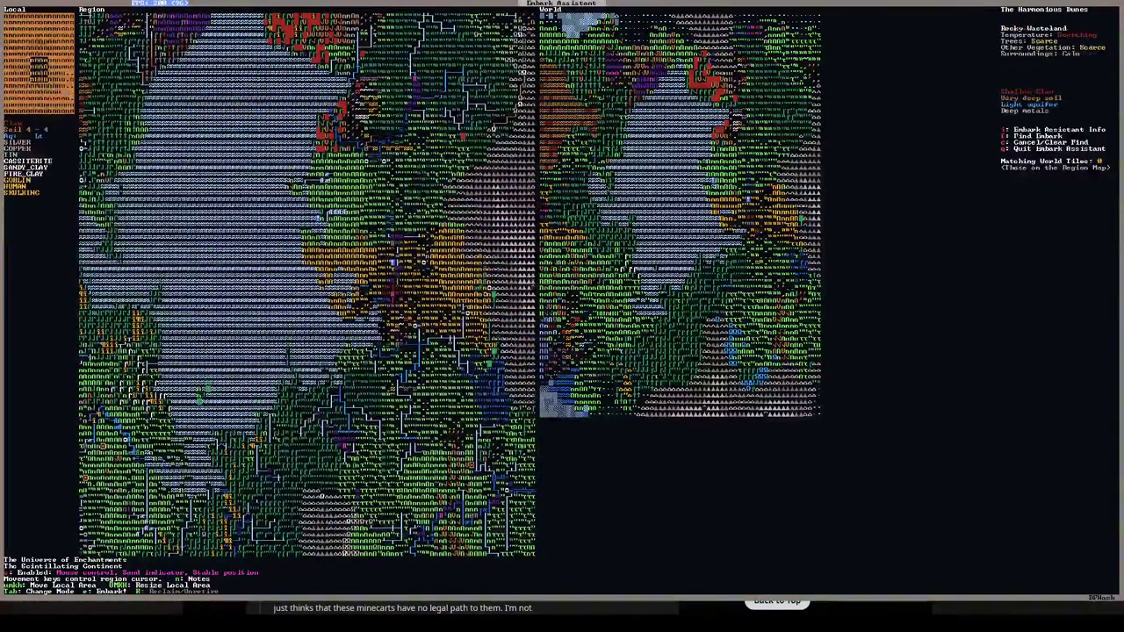
{"action": "key", "text": "Up"}
{"action": "key", "text": "Up"}
{"action": "key", "text": "Up"}
{"action": "key", "text": "Up"}
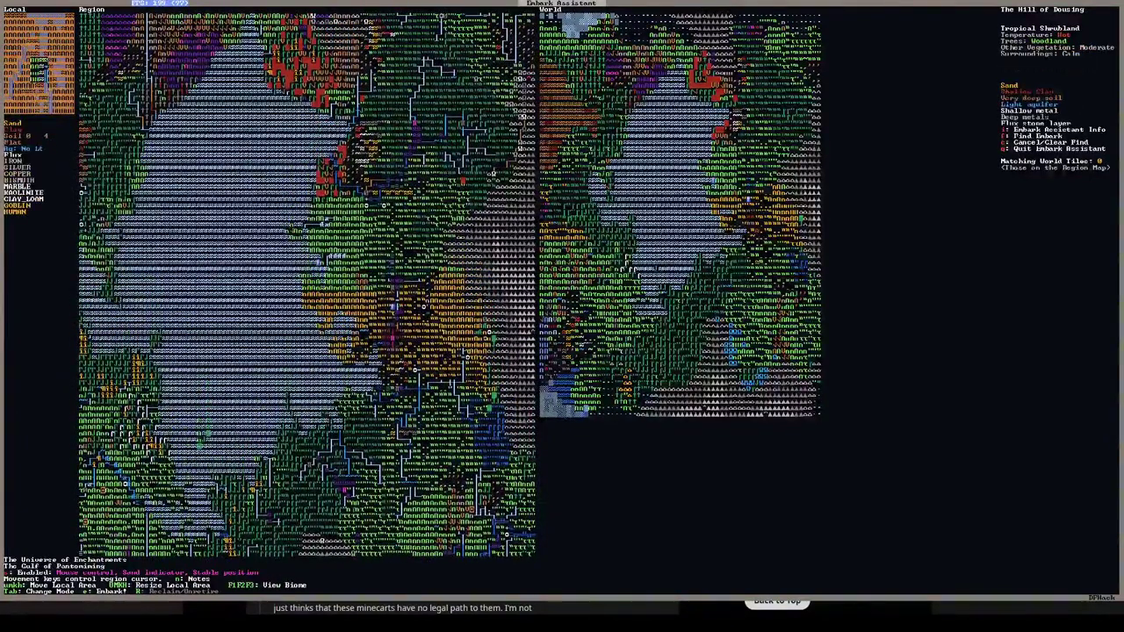
{"action": "key", "text": "Down"}
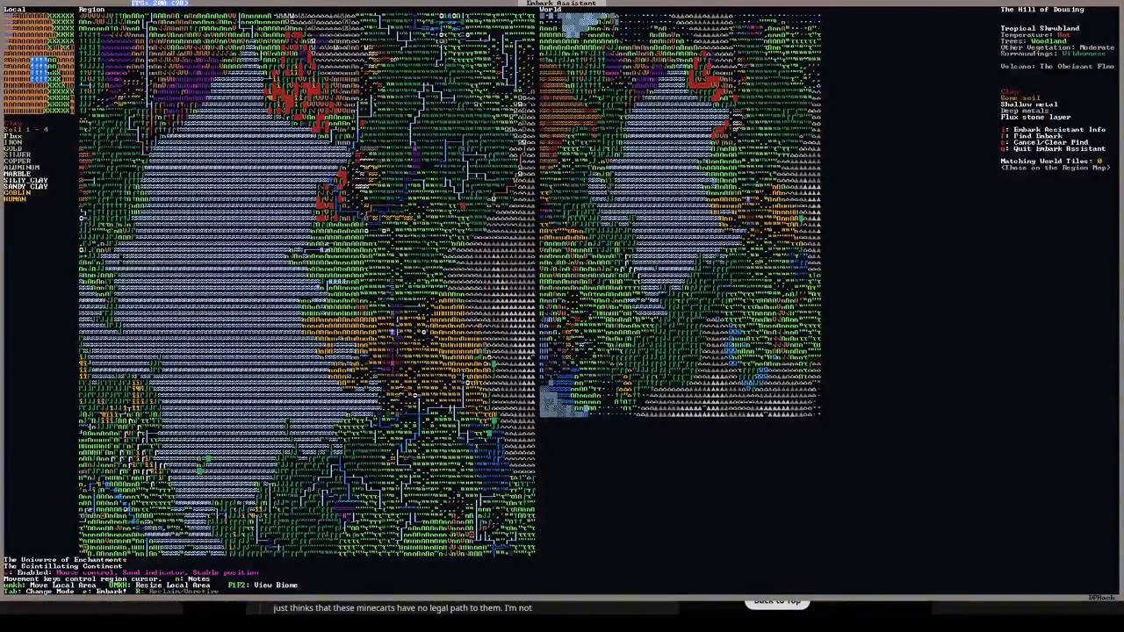
{"action": "key", "text": "e"}
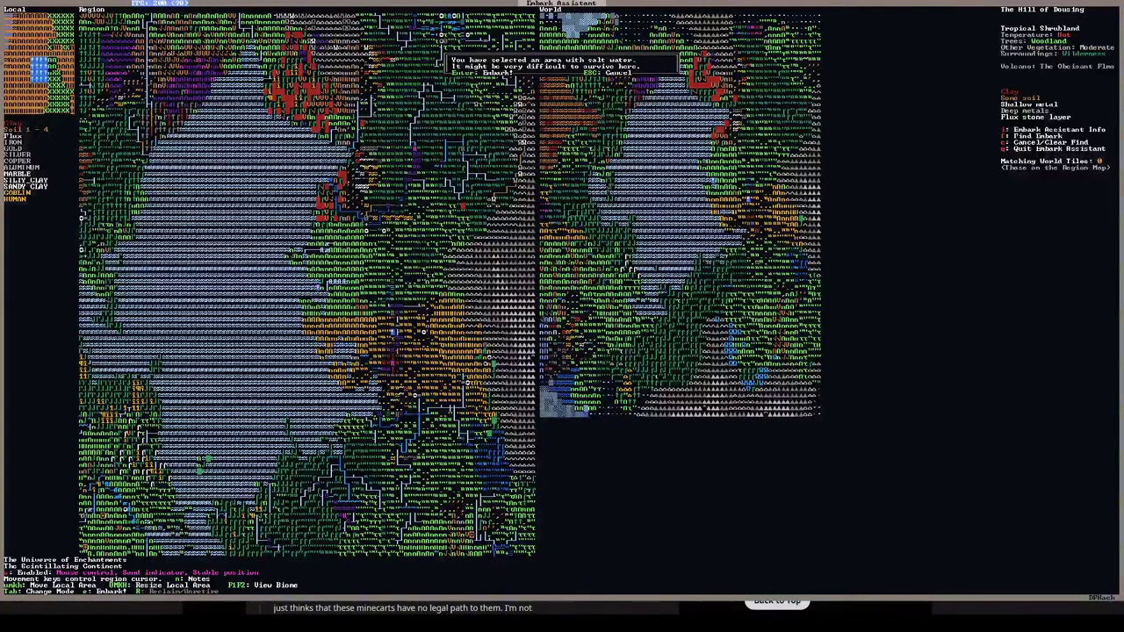
{"action": "key", "text": "Return"}
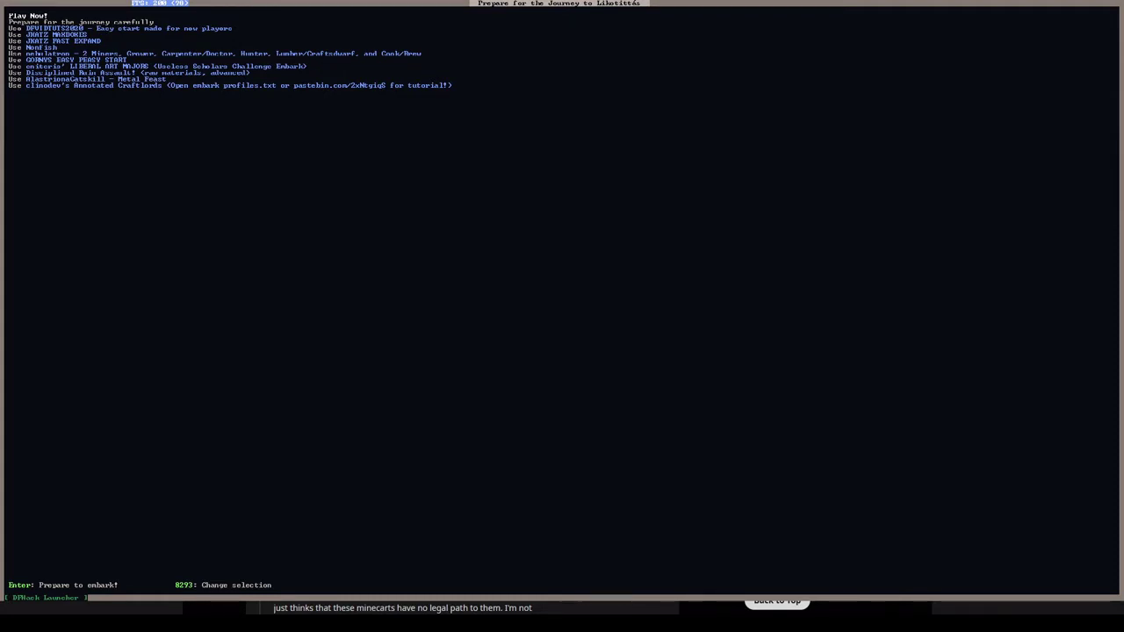
Look through the available embark profiles and choose to prepare for the journey carefully.
{"action": "key", "text": "Down"}
{"action": "key", "text": "Down"}
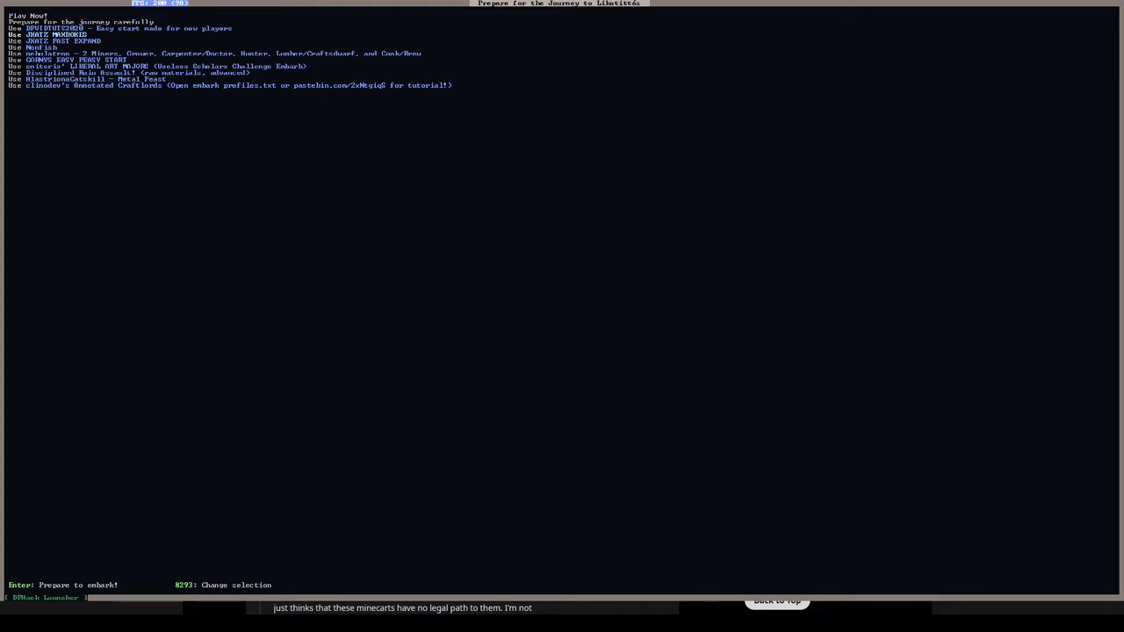
{"action": "key", "text": "Down"}
{"action": "key", "text": "Down"}
{"action": "key", "text": "Down"}
{"action": "key", "text": "Down"}
{"action": "key", "text": "Down"}
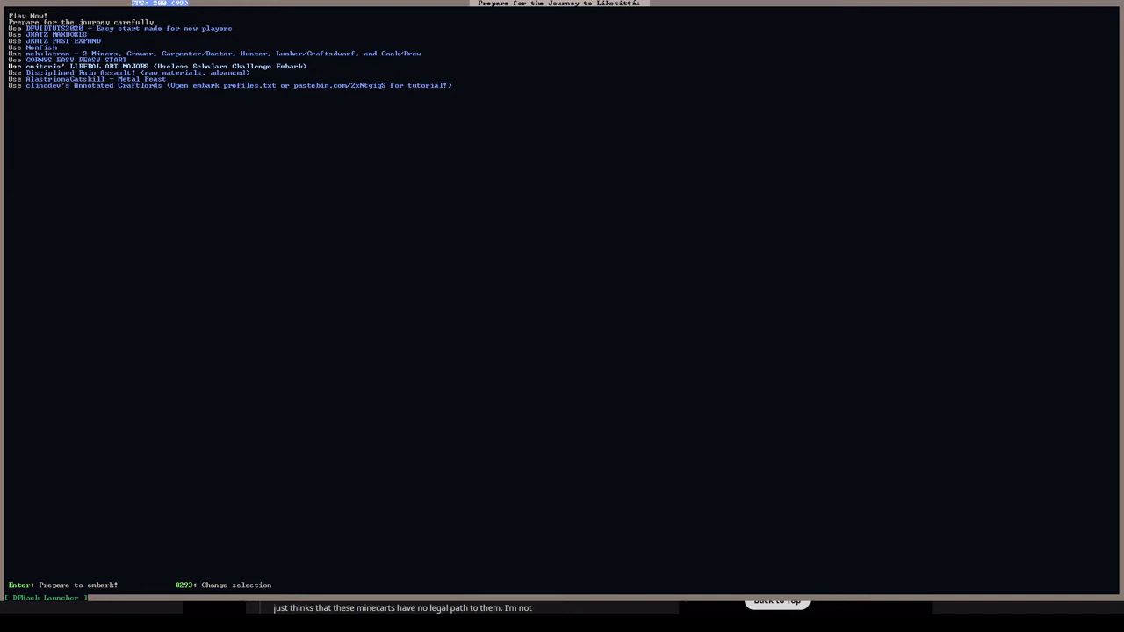
{"action": "key", "text": "Down"}
{"action": "key", "text": "Down"}
{"action": "key", "text": "Down"}
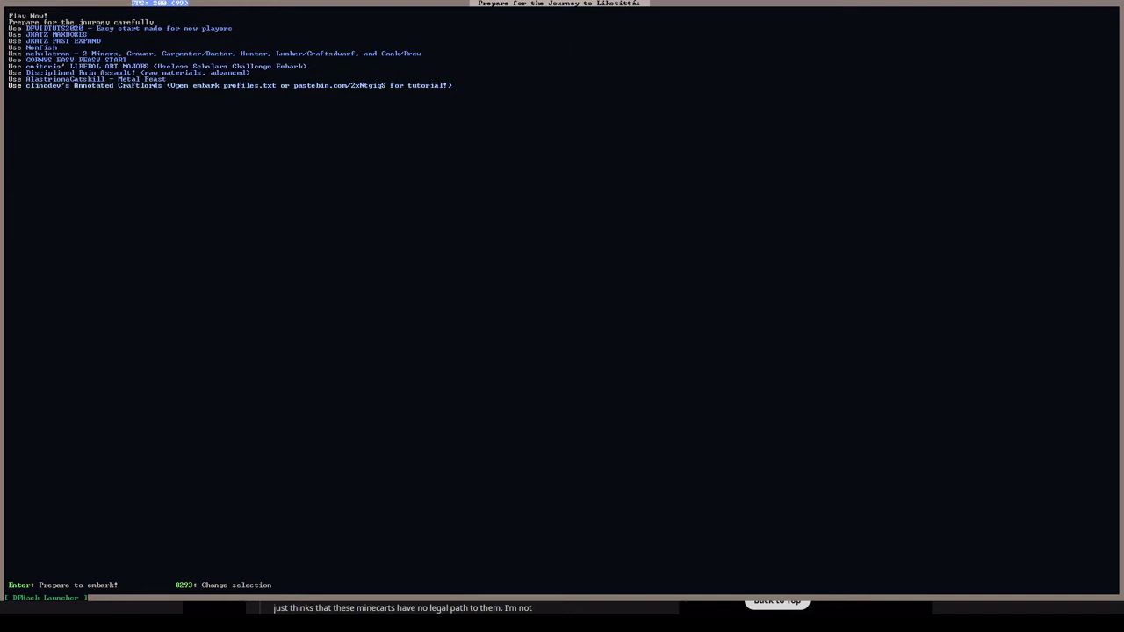
{"action": "key", "text": "Down"}
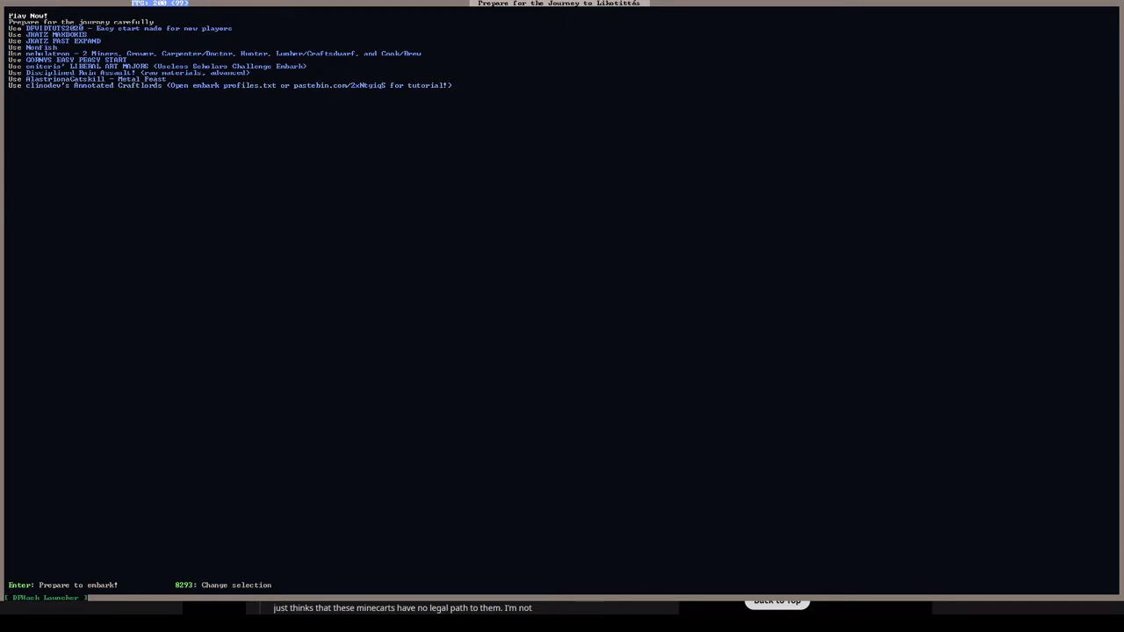
{"action": "key", "text": "Down"}
{"action": "key", "text": "Return"}
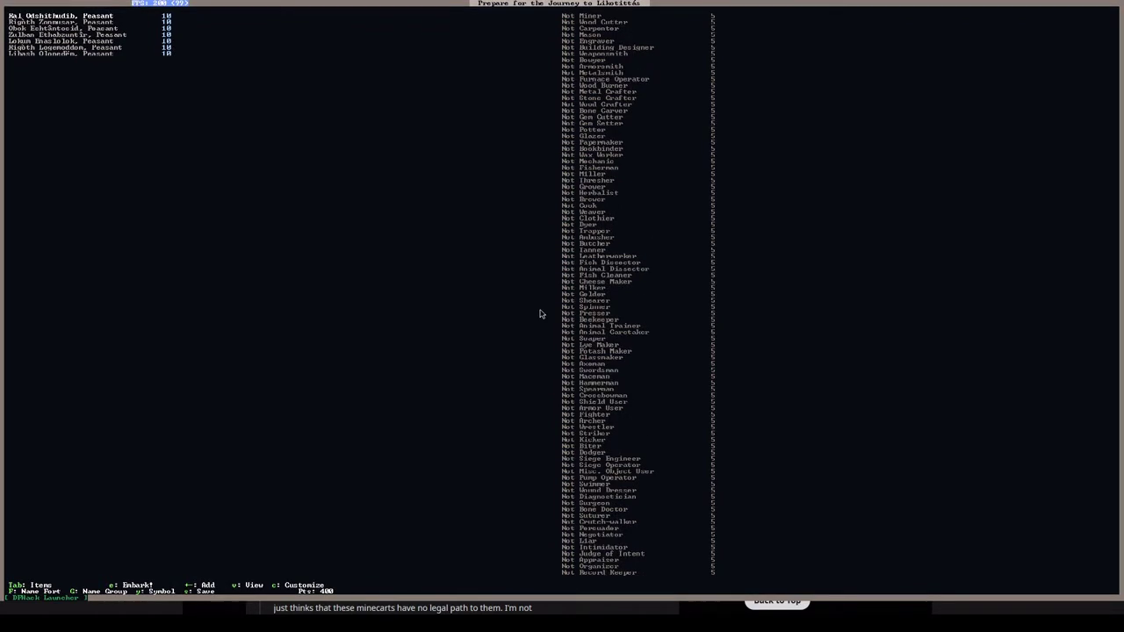
Enlarge the embark preparation text and read the first dwarf's personality and attribute description.
{"action": "scroll", "coordinate": [540, 314], "scroll_direction": "up", "scroll_amount": 1}
{"action": "scroll", "coordinate": [540, 315], "scroll_direction": "up", "scroll_amount": 1}
{"action": "scroll", "coordinate": [540, 314], "scroll_direction": "up", "scroll_amount": 1}
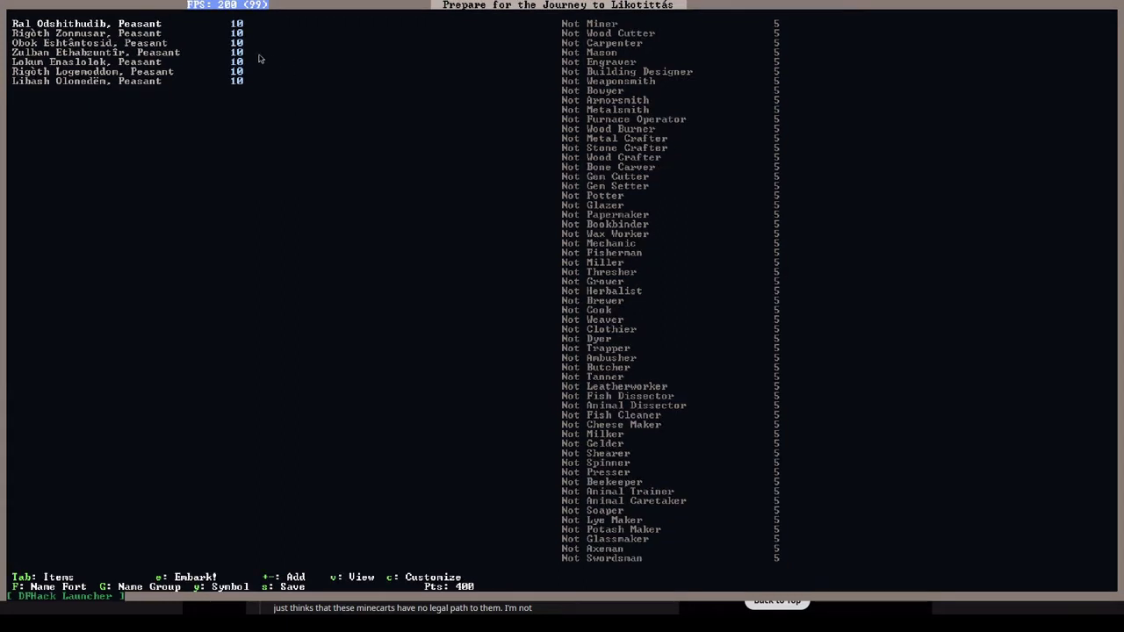
{"action": "key", "text": "v"}
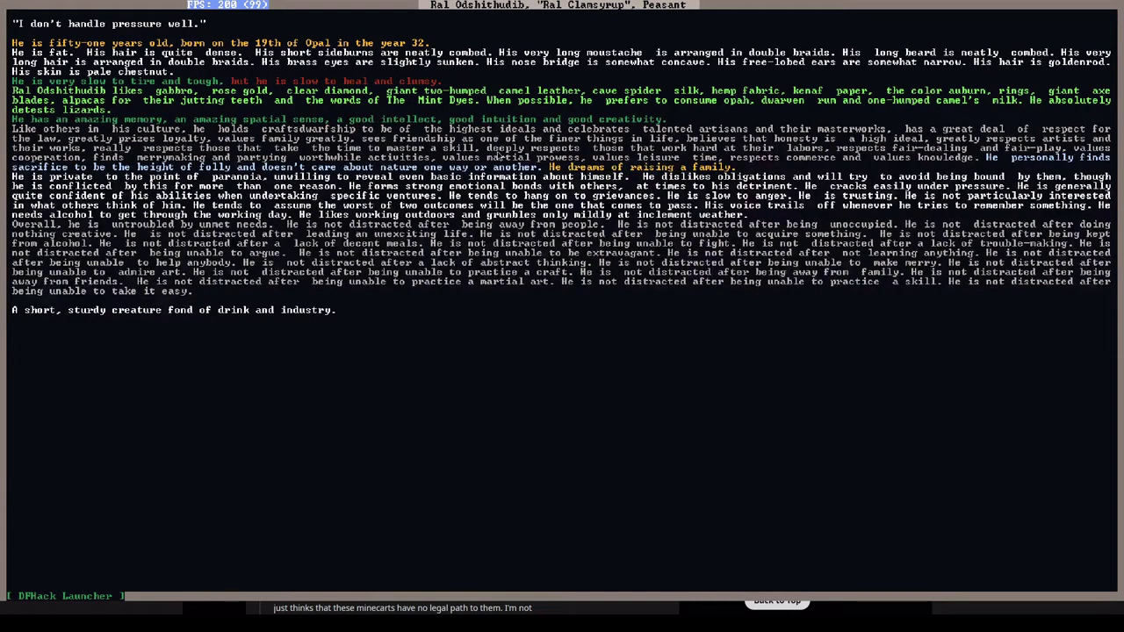
{"action": "key", "text": "Escape"}
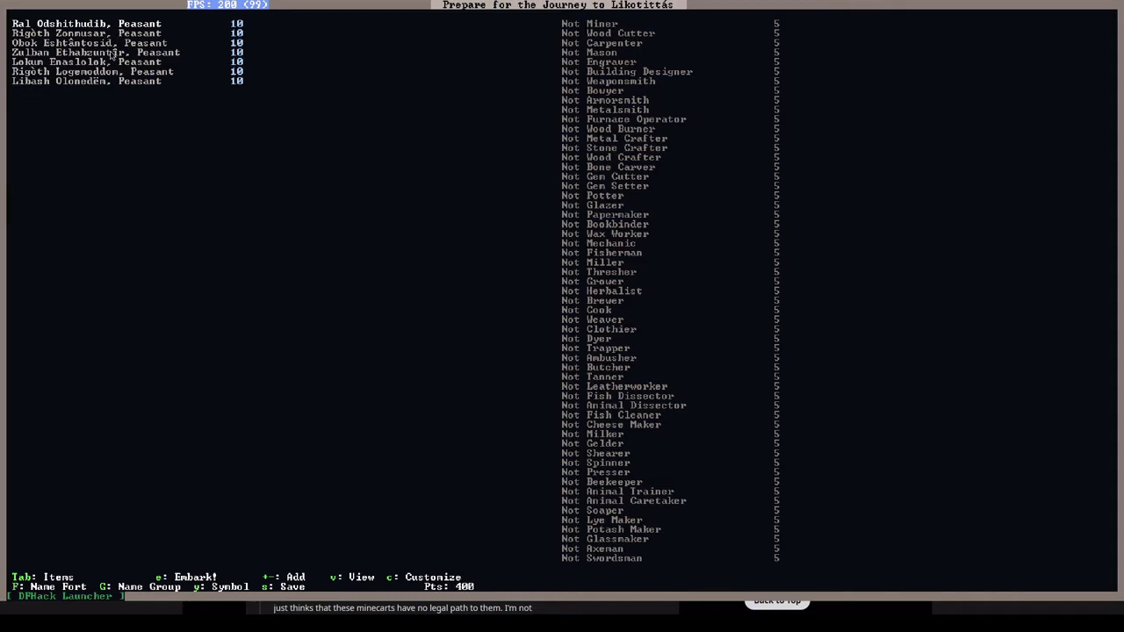
{"action": "key", "text": "v"}
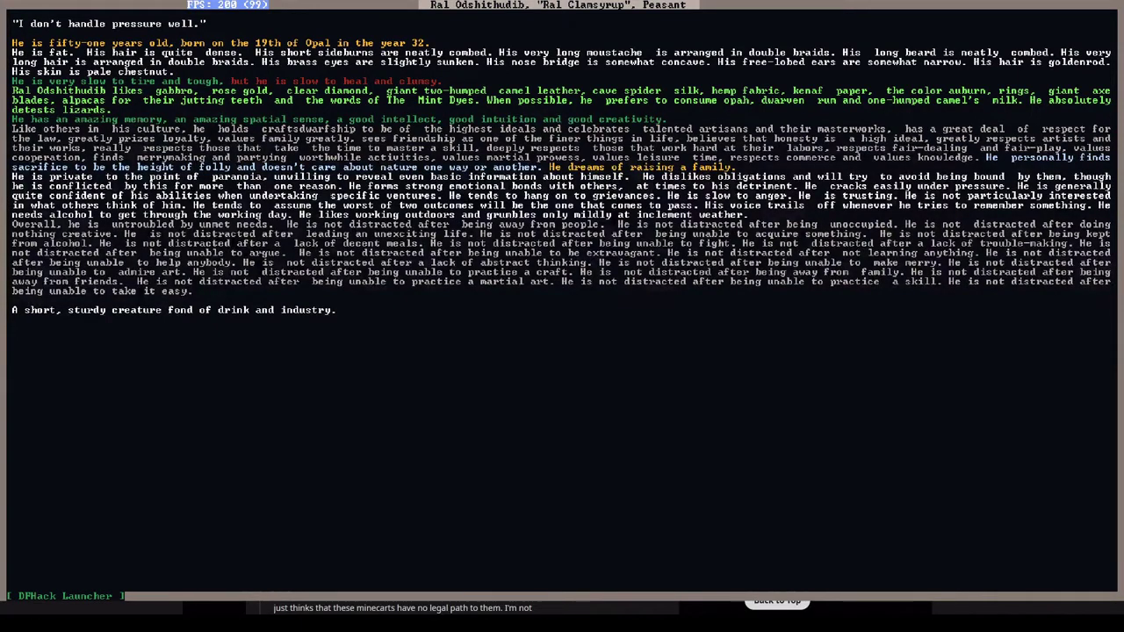
Switch to Dwarf Therapist and connect it to the running copy of Dwarf Fortress.
{"action": "key", "text": "alt+Tab"}
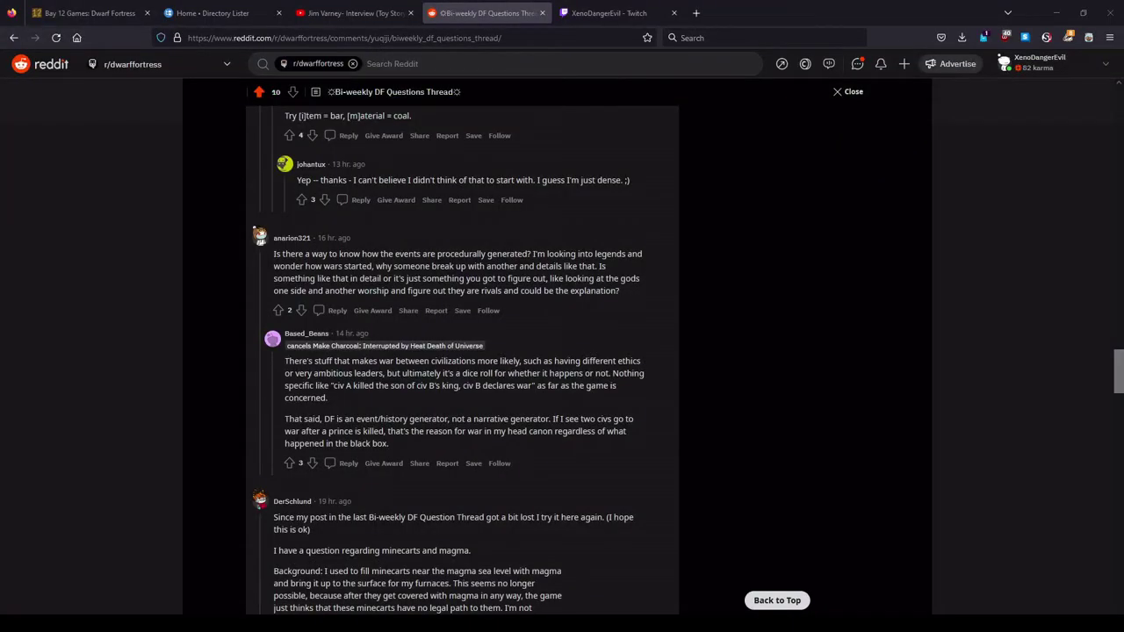
{"action": "key", "text": "alt+Tab"}
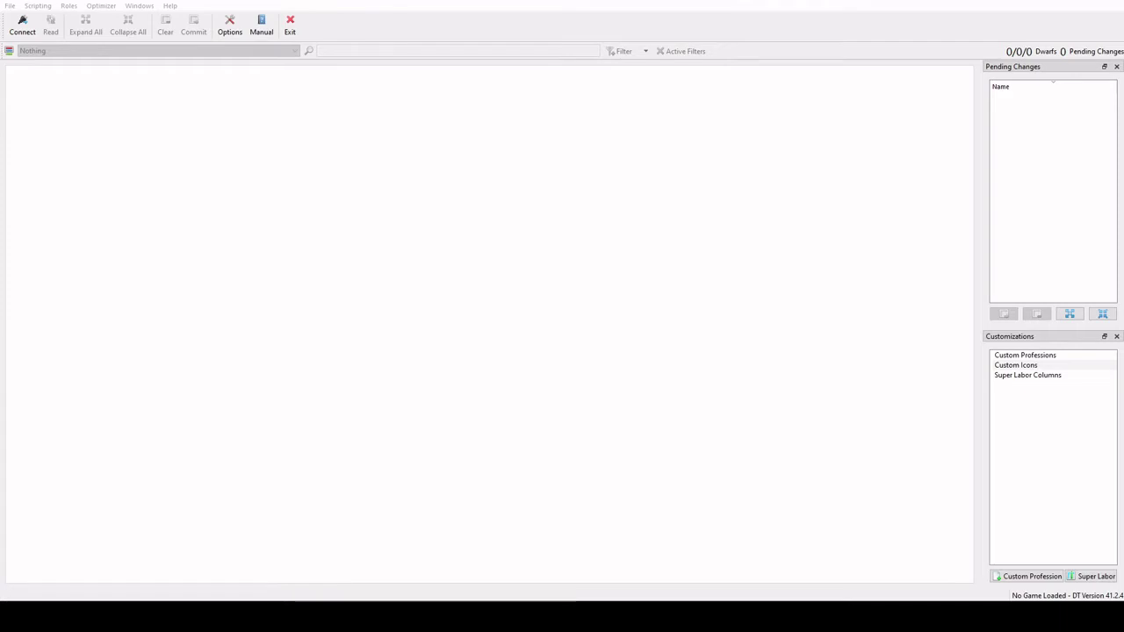
{"action": "key", "text": "alt+Tab"}
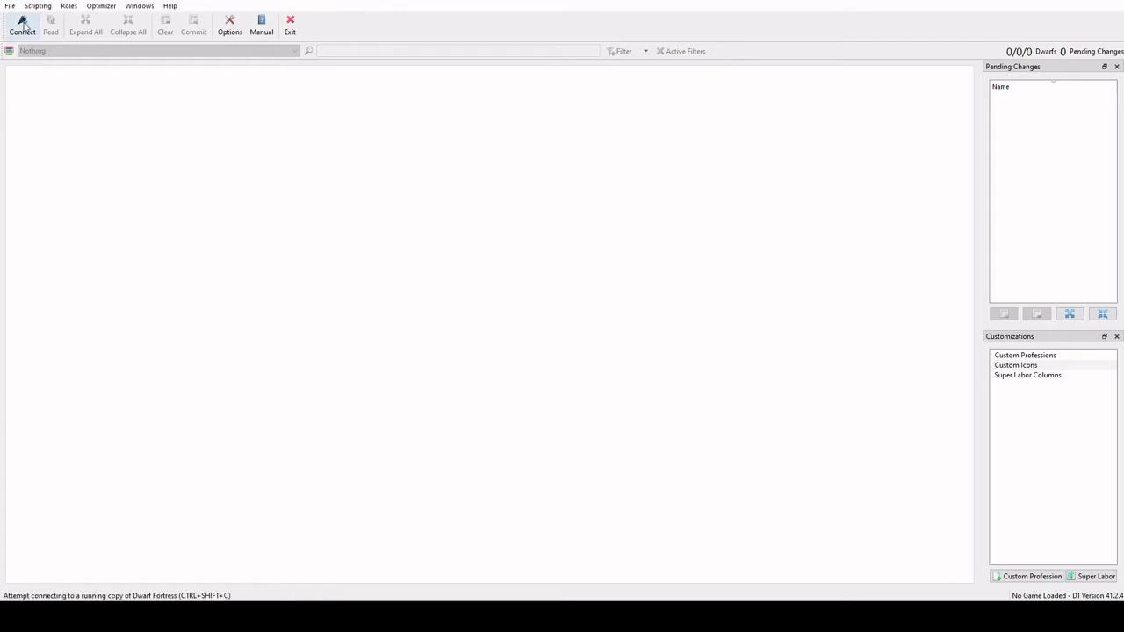
{"action": "key", "text": "ctrl+shift+c"}
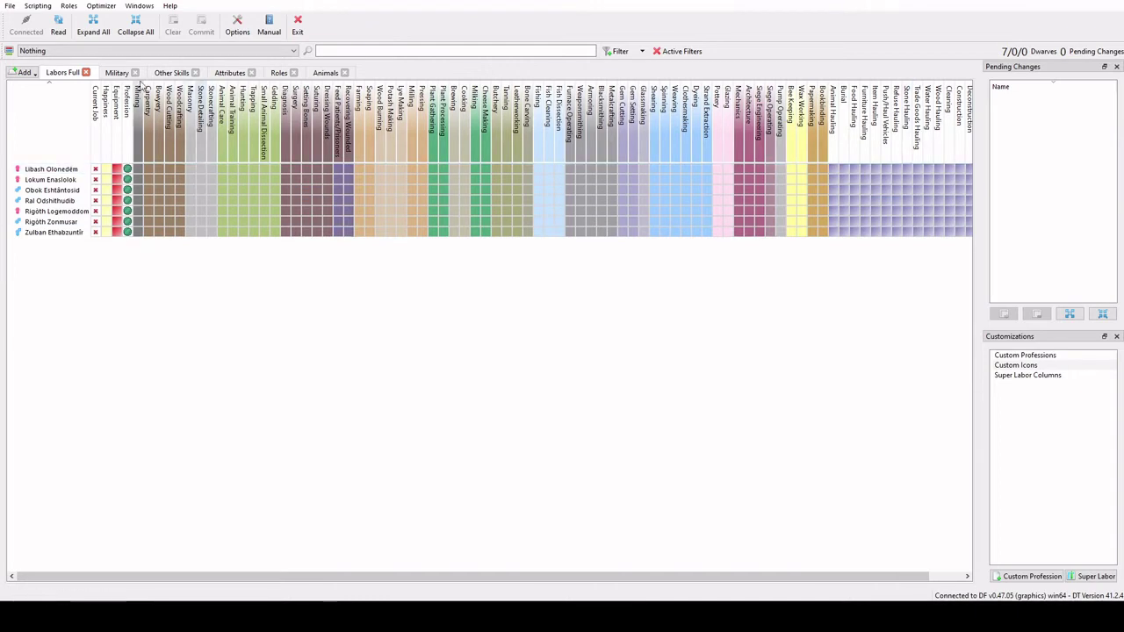
Examine the seven dwarves' other skills and attributes, and return to the starting dwarves' skill list in Dwarf Fortress.
{"action": "left_click", "coordinate": [171, 72]}
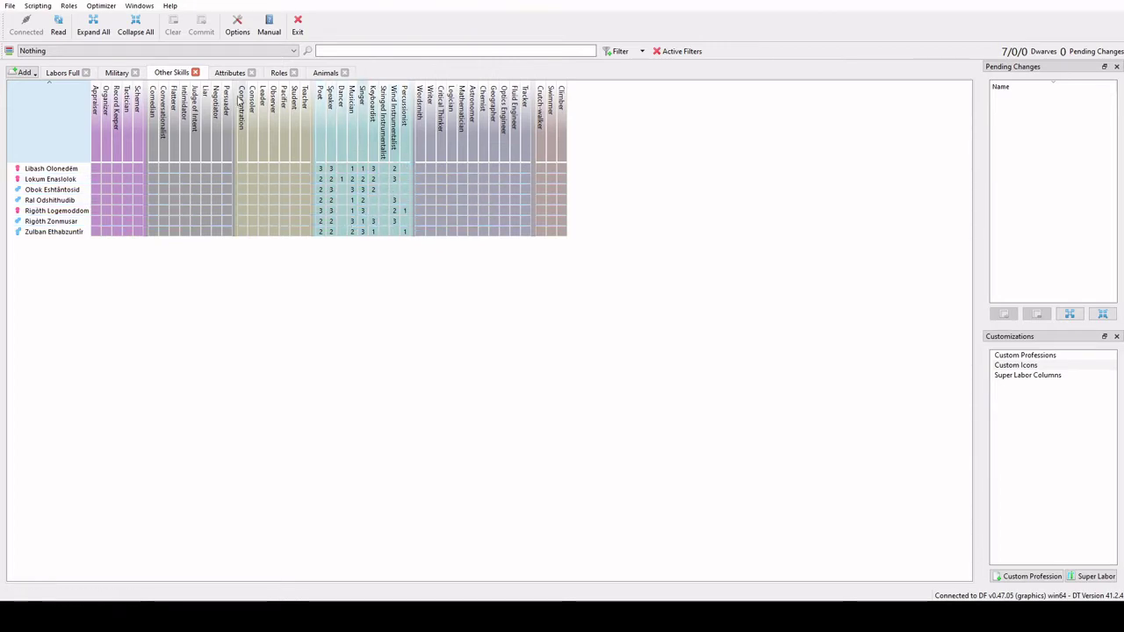
{"action": "left_click", "coordinate": [229, 73]}
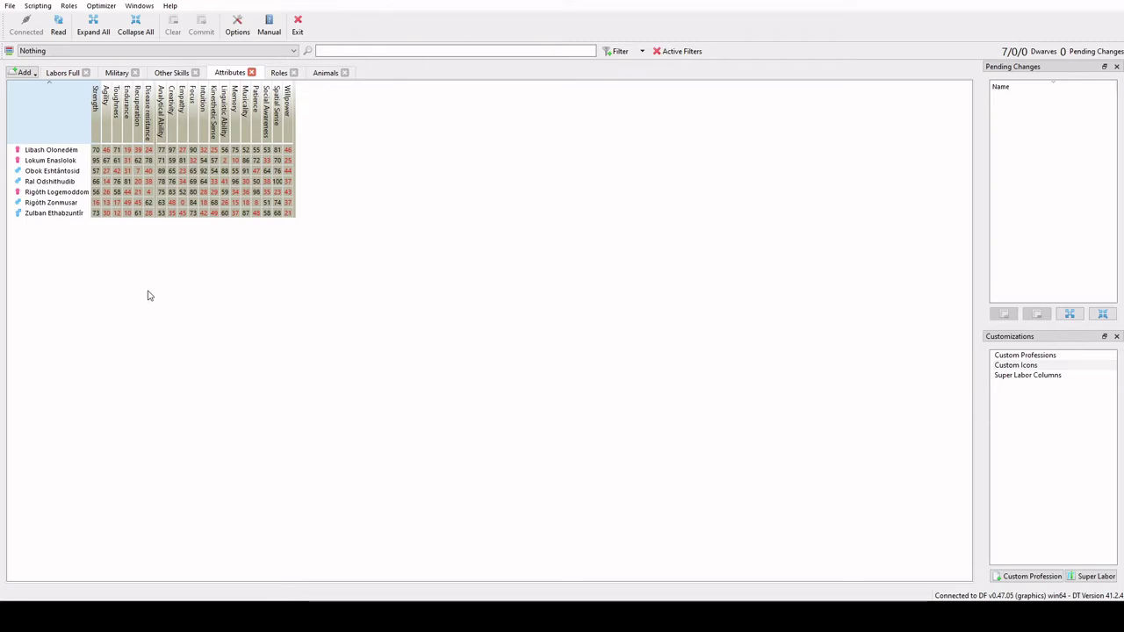
{"action": "left_click", "coordinate": [56, 204]}
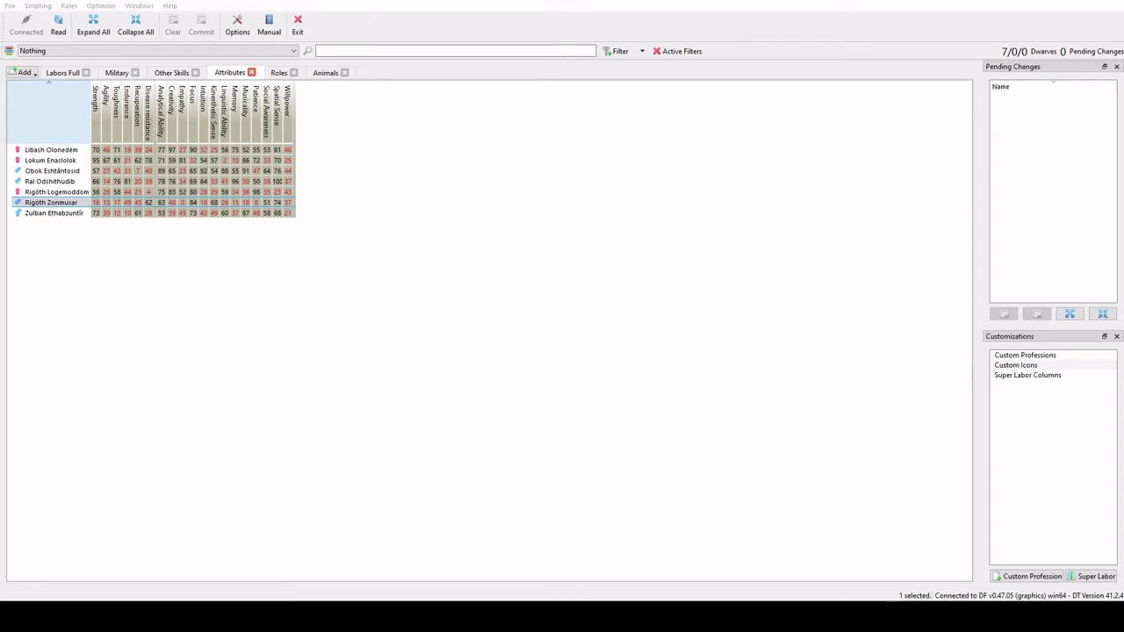
{"action": "key", "text": "alt+Tab"}
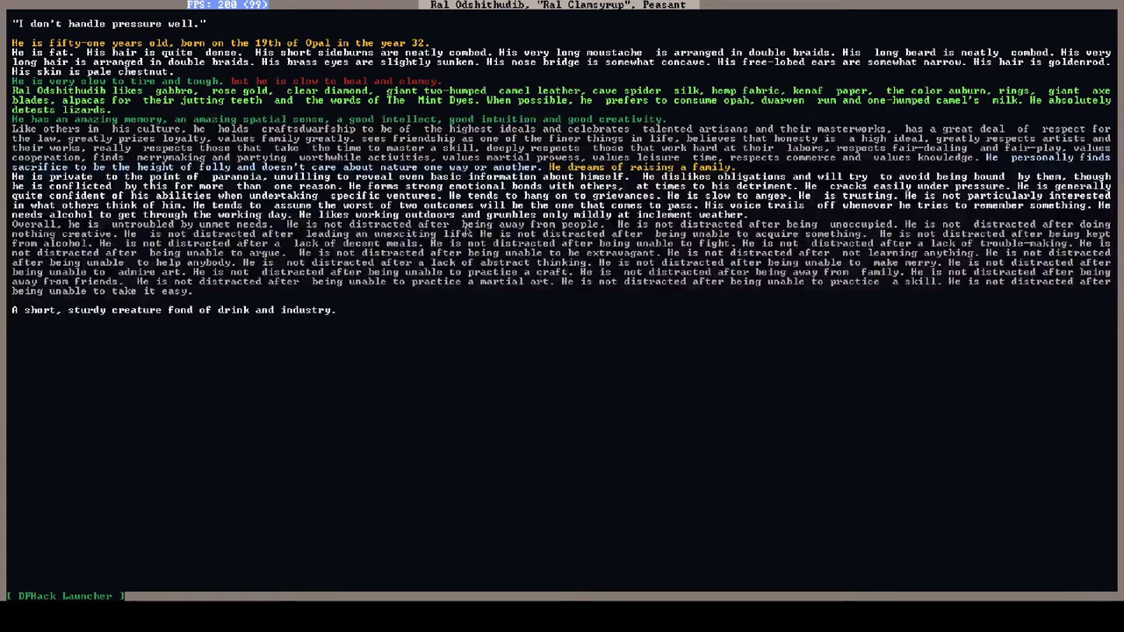
{"action": "key", "text": "Escape"}
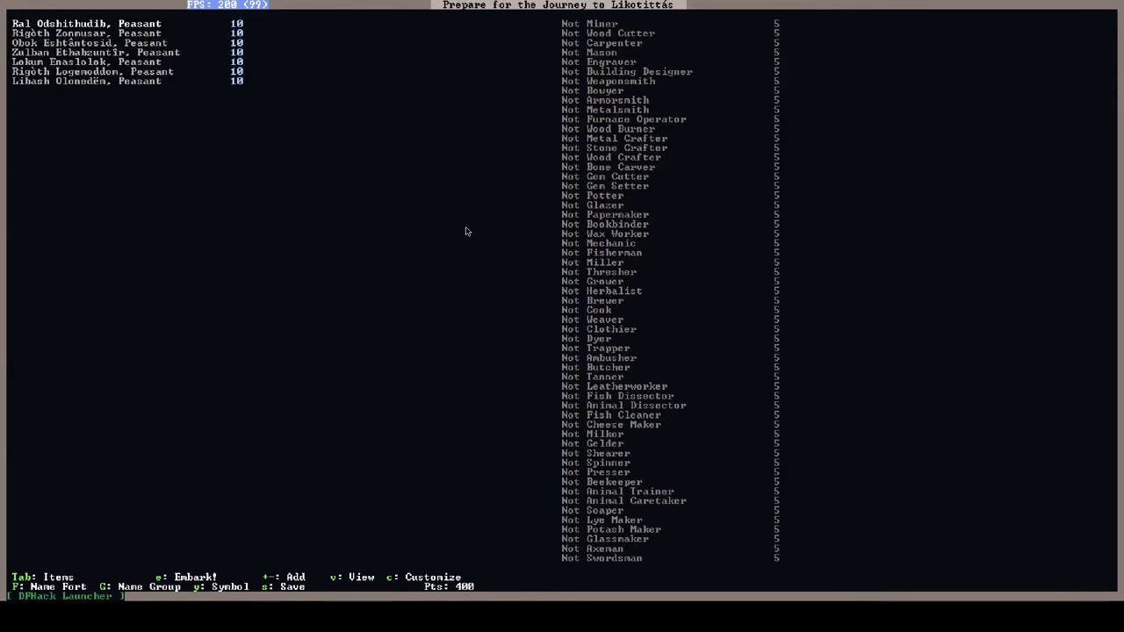